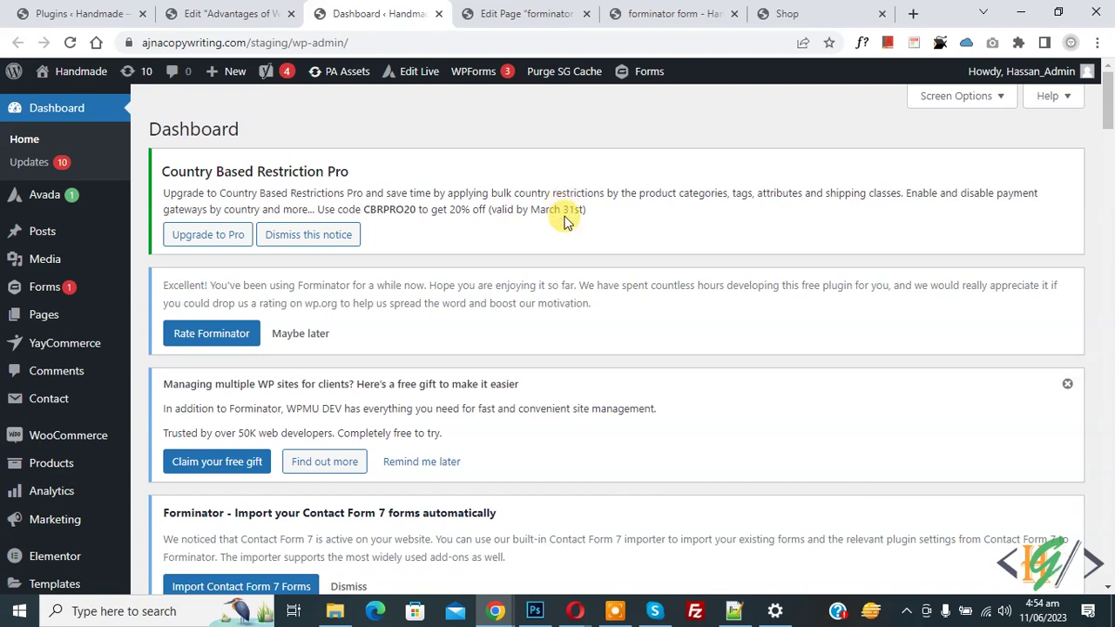
Step: Go to the Add New plugins page from the Plugins sidebar menu
scroll(547, 167, "down", 3)
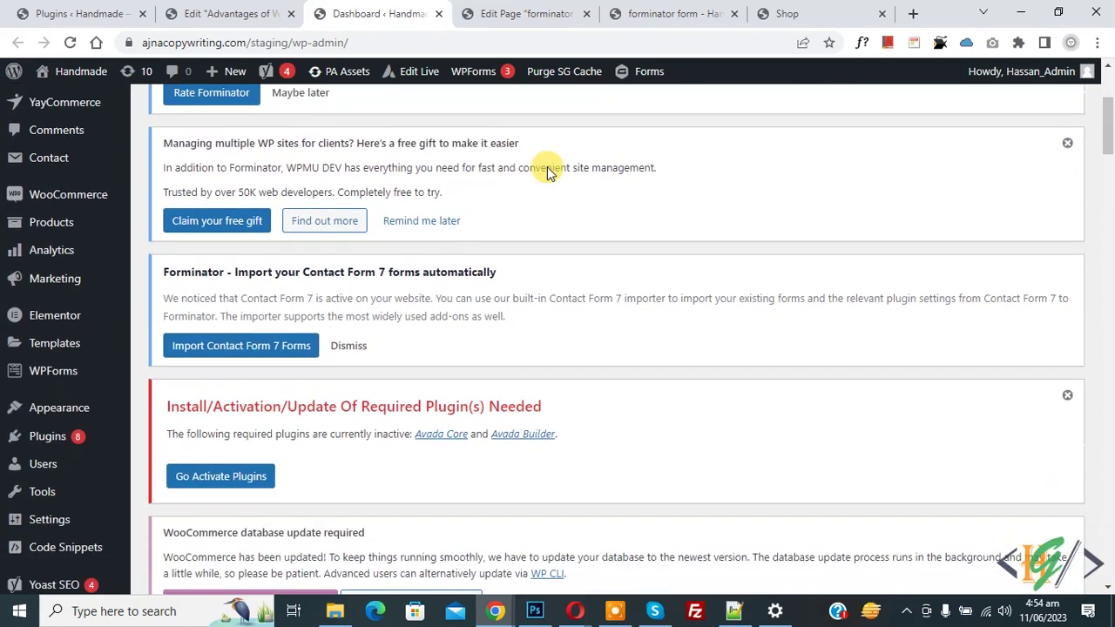
mouse_move(75, 431)
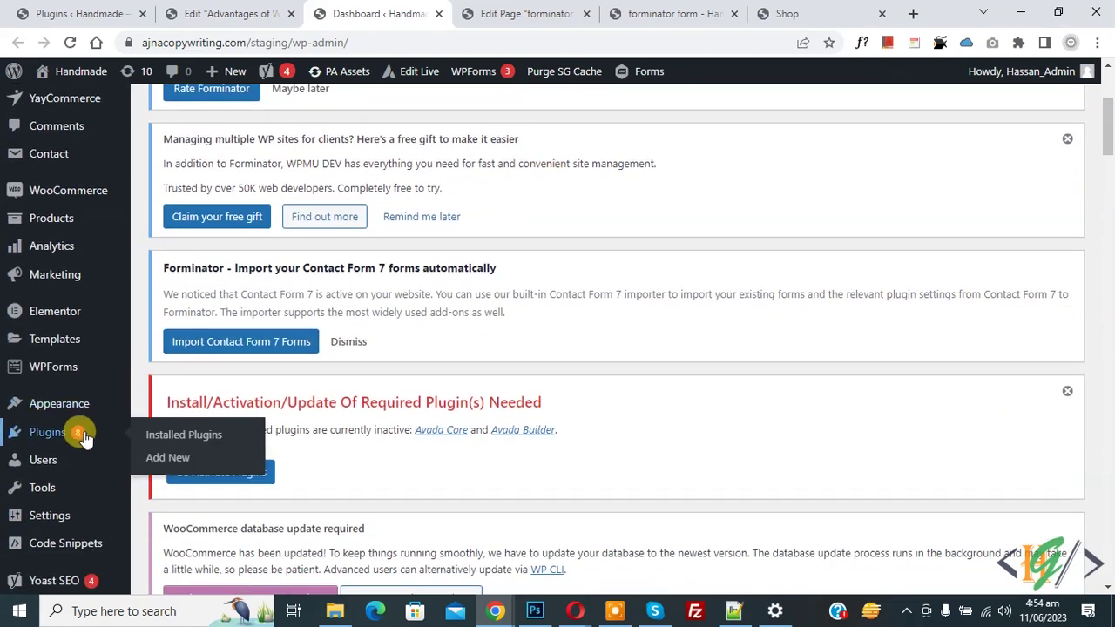
left_click(190, 438)
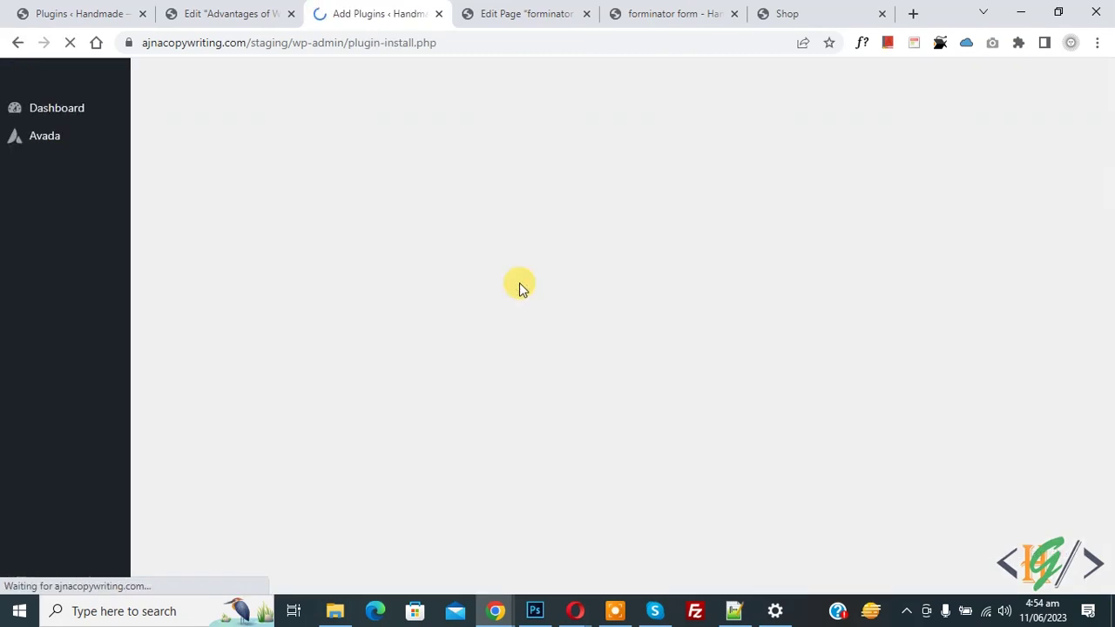
Step: Search the plugin directory for Forminator, then go to the Forminator dashboard
scroll(604, 211, "down", 5)
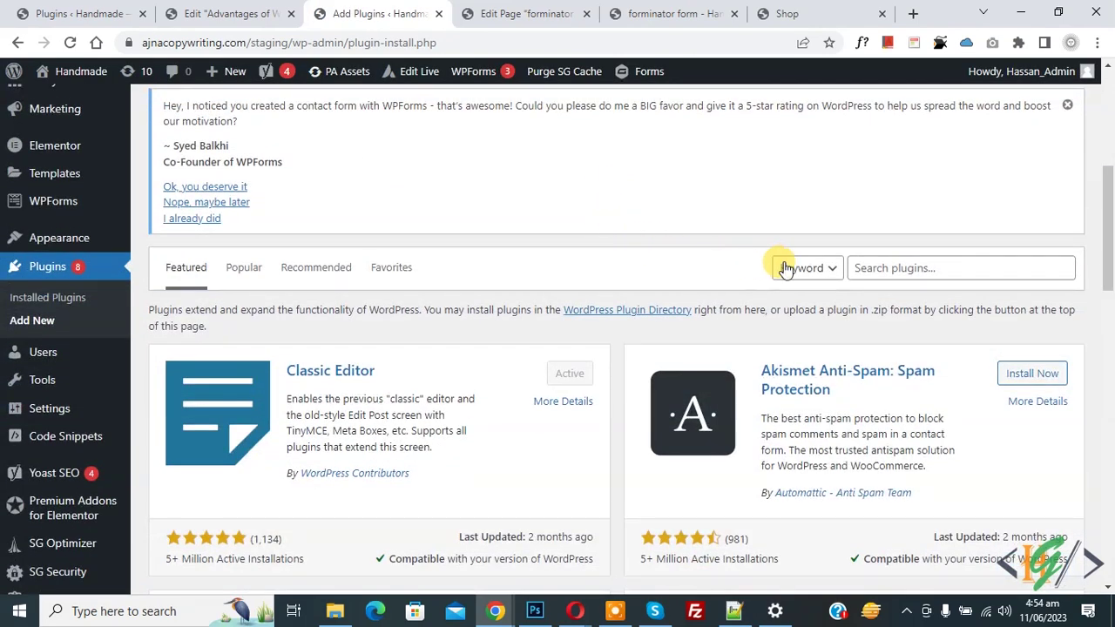
left_click(880, 266)
type("Forminator")
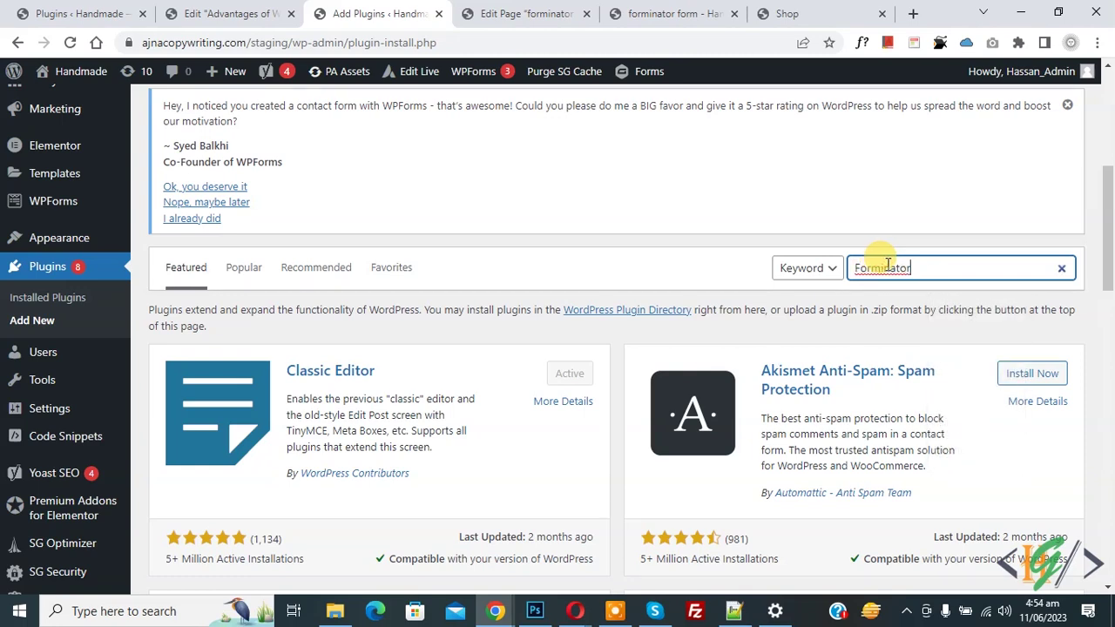
scroll(401, 359, "down", 1)
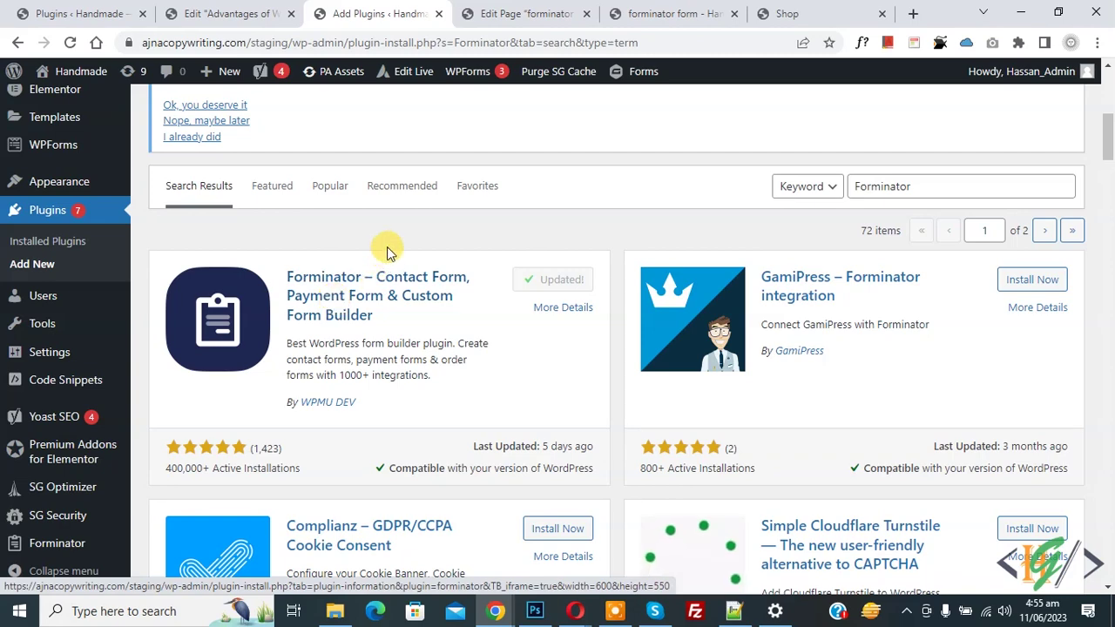
scroll(388, 247, "down", 2)
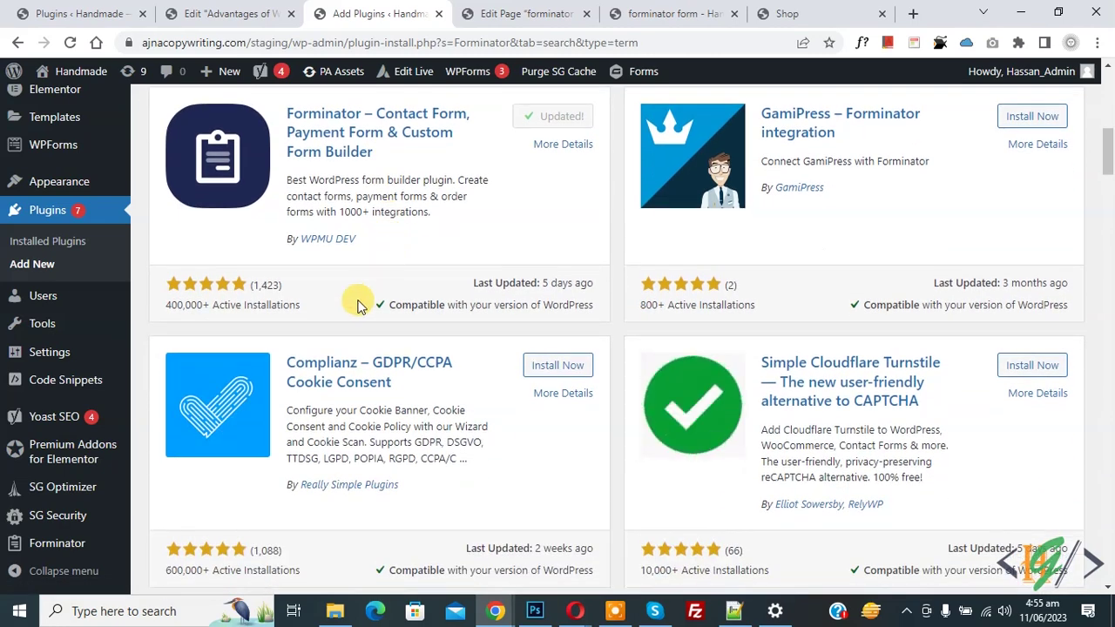
left_click(39, 545)
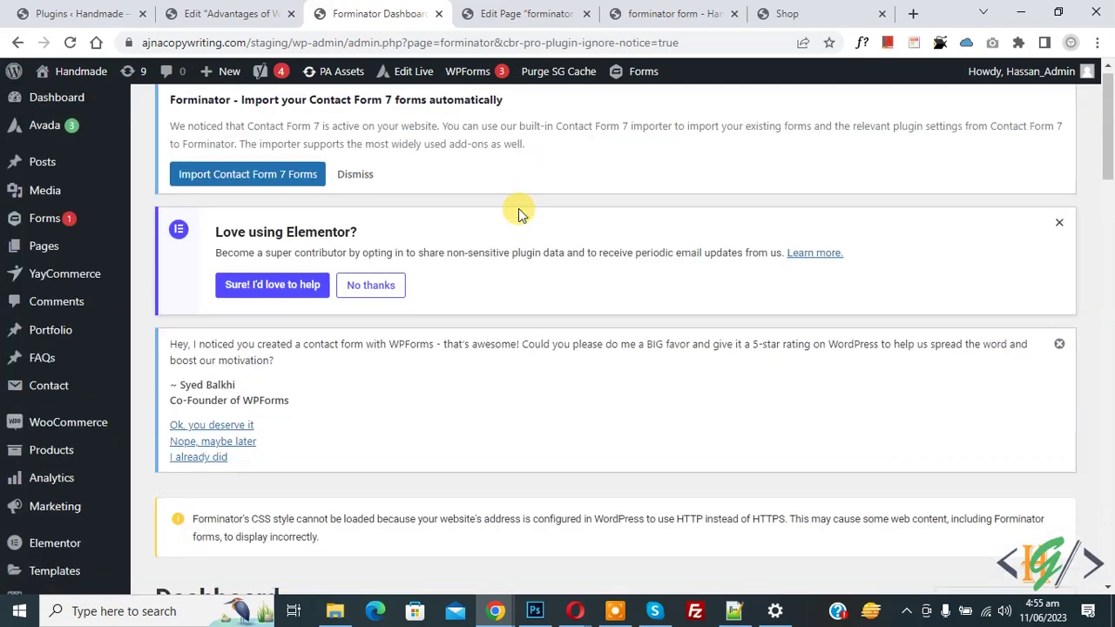
Step: Create a new form from the Blank template and name it 'calculation'
scroll(519, 208, "down", 5)
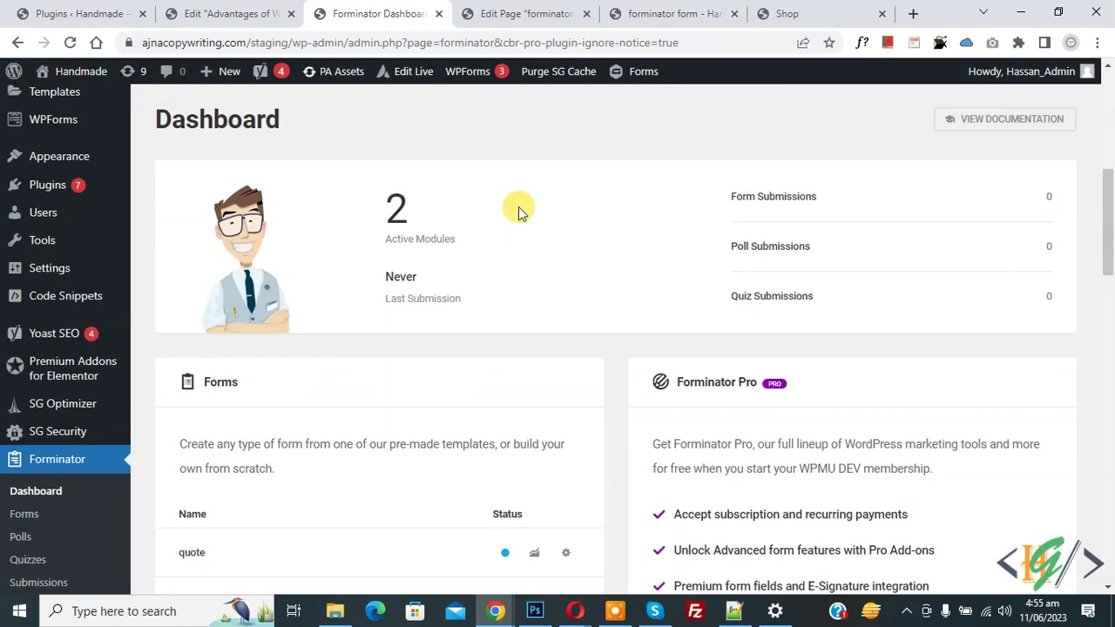
scroll(518, 206, "down", 3)
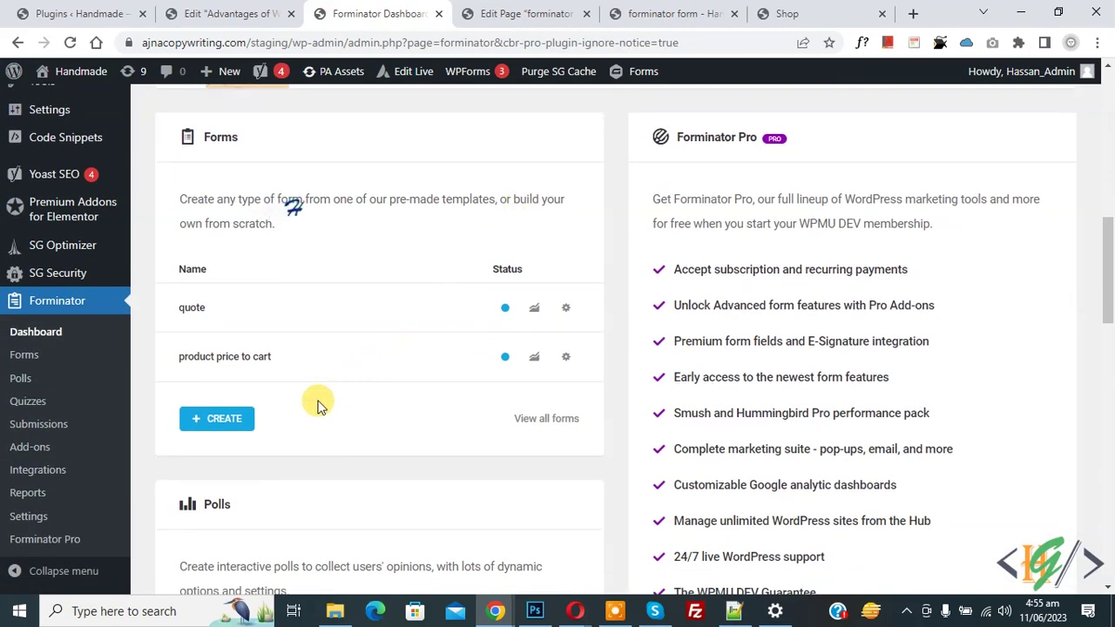
left_click(219, 417)
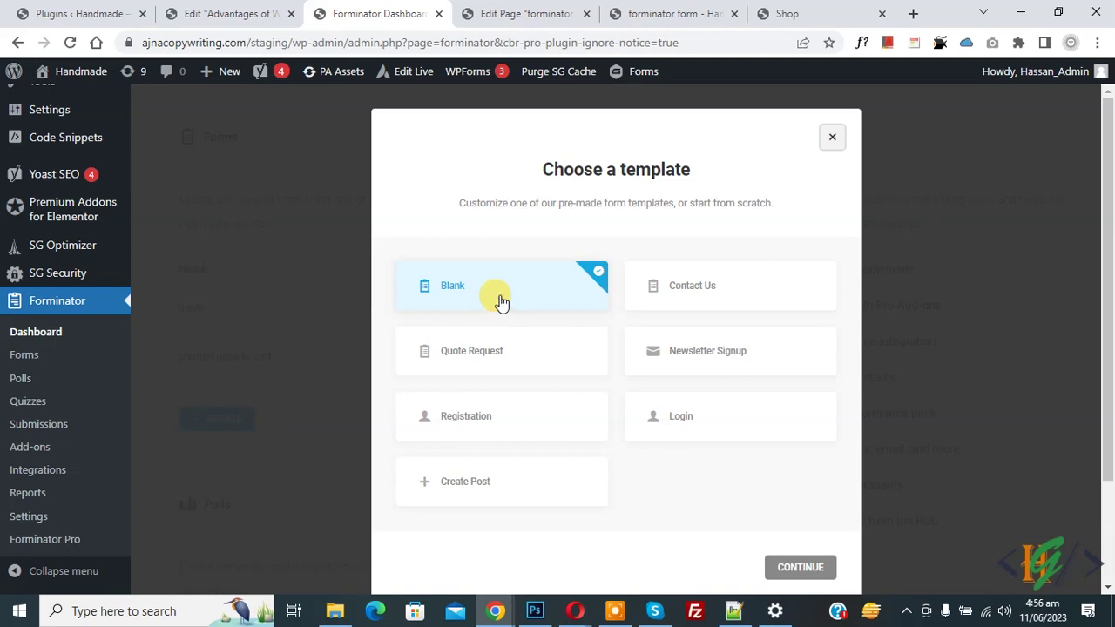
left_click(781, 568)
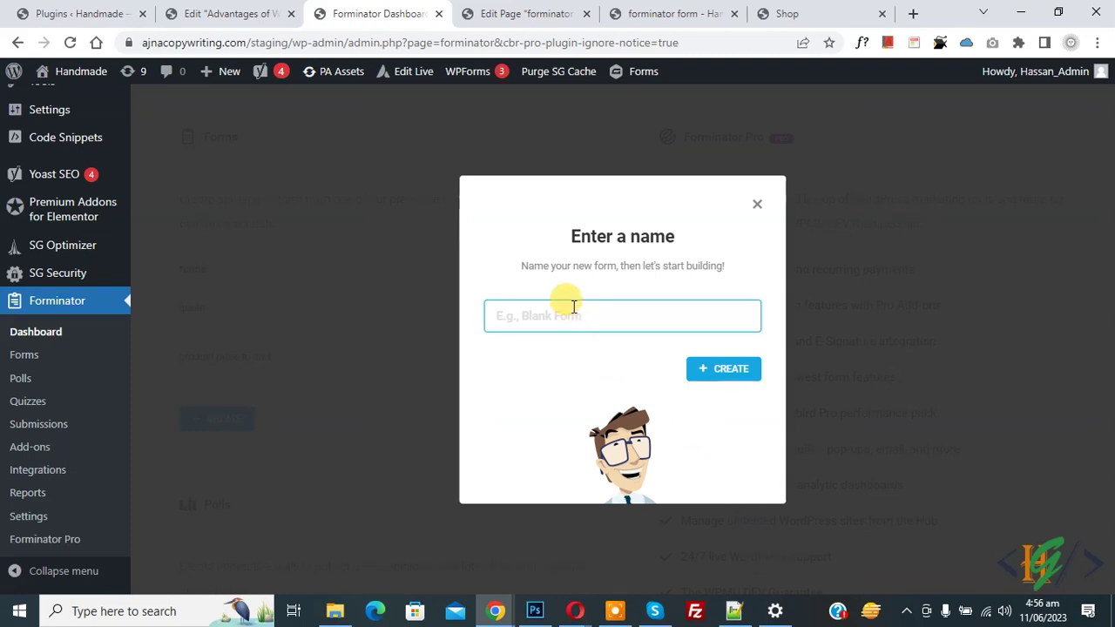
type("calculation")
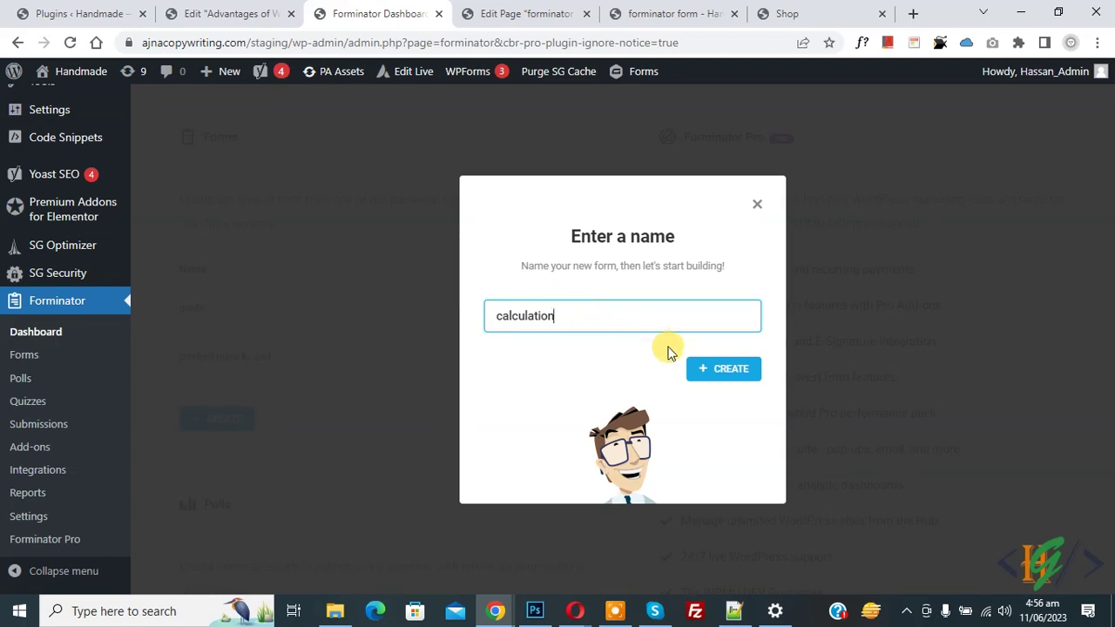
left_click(706, 367)
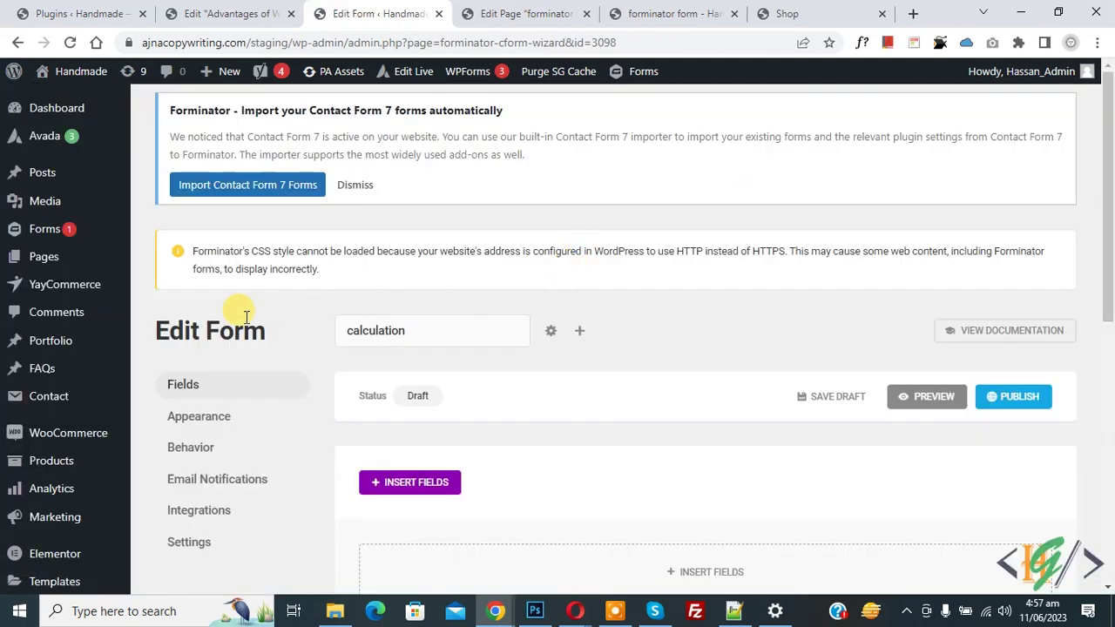
Step: Insert a Name field into the calculation form
scroll(446, 233, "down", 1)
scroll(446, 233, "down", 2)
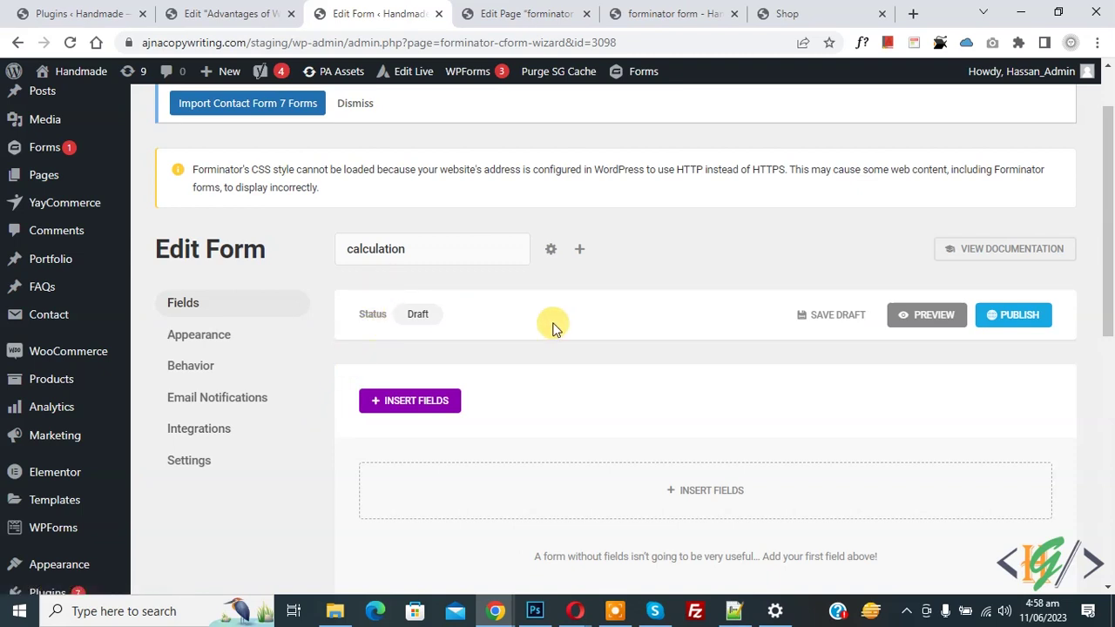
left_click(425, 410)
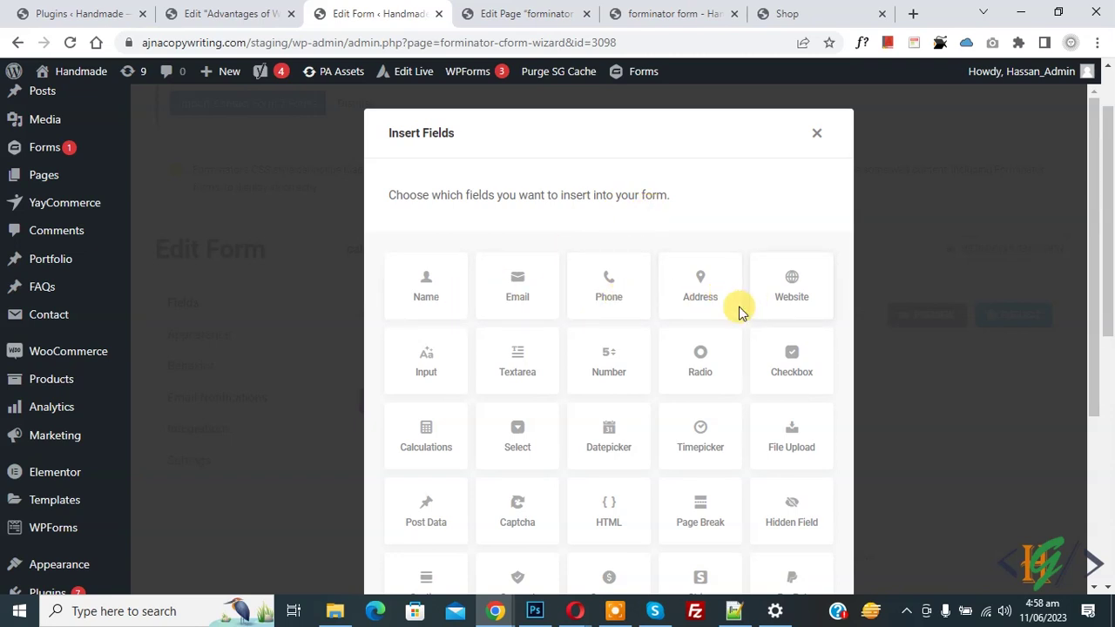
scroll(741, 306, "down", 3)
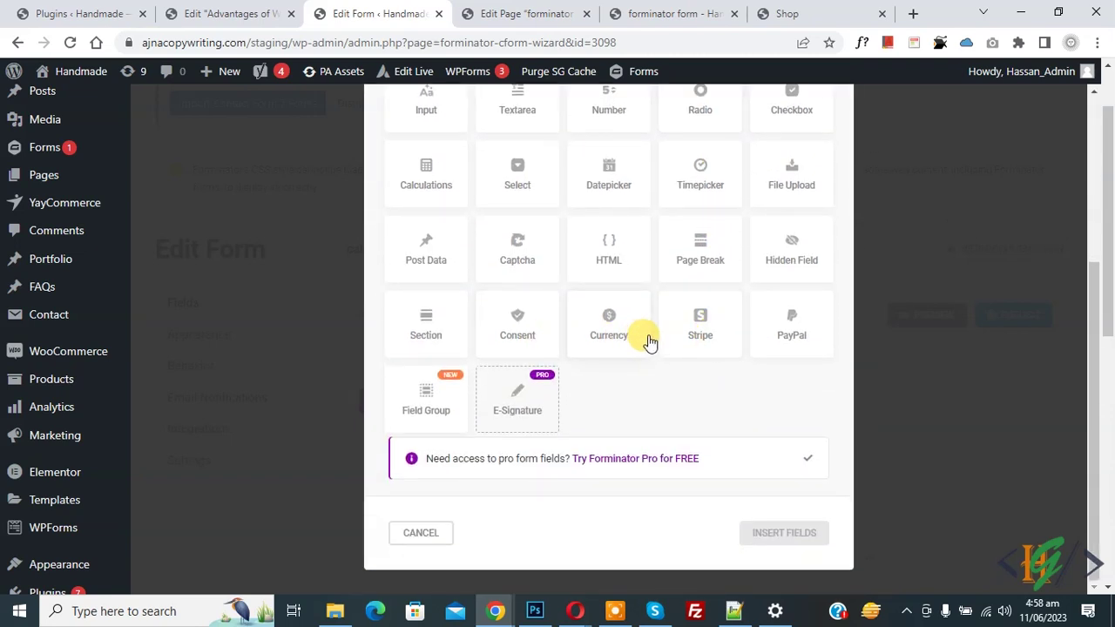
scroll(613, 338, "up", 3)
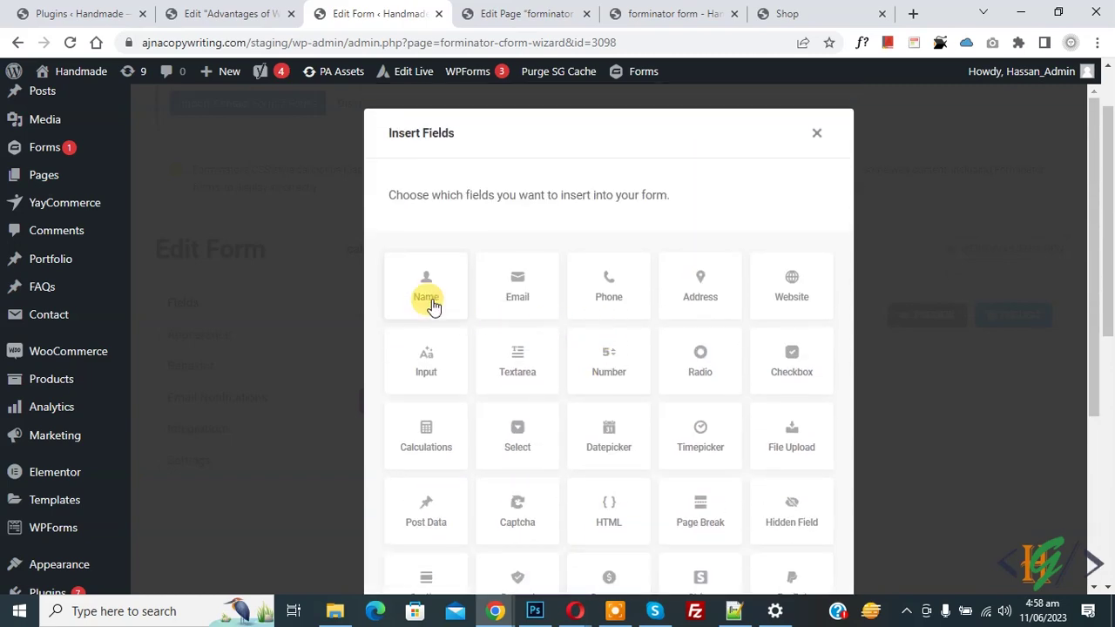
scroll(709, 378, "down", 3)
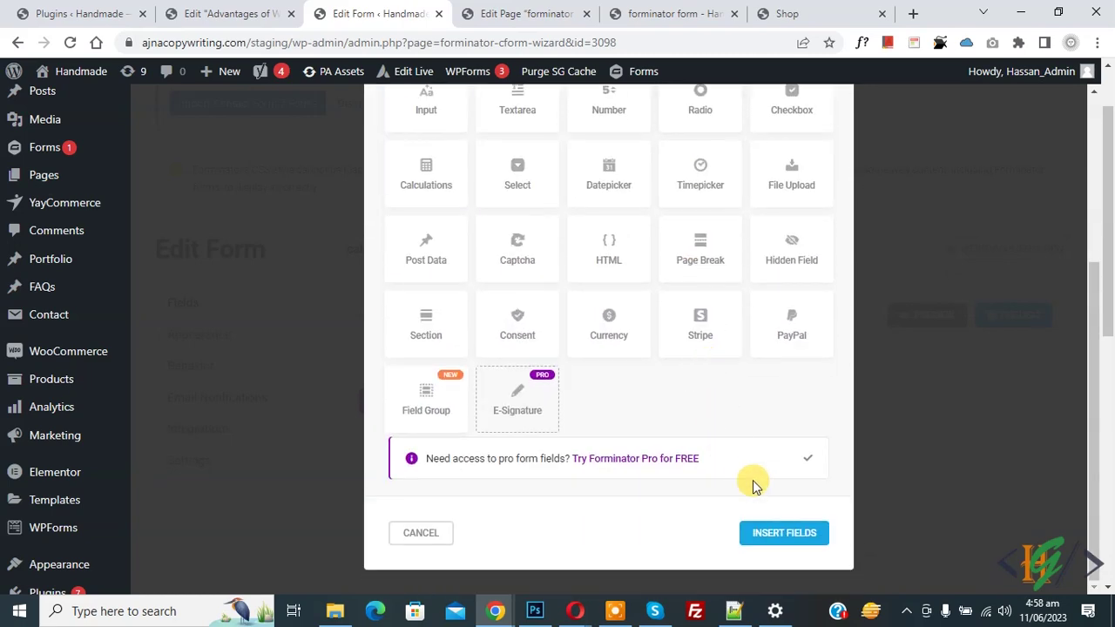
left_click(778, 522)
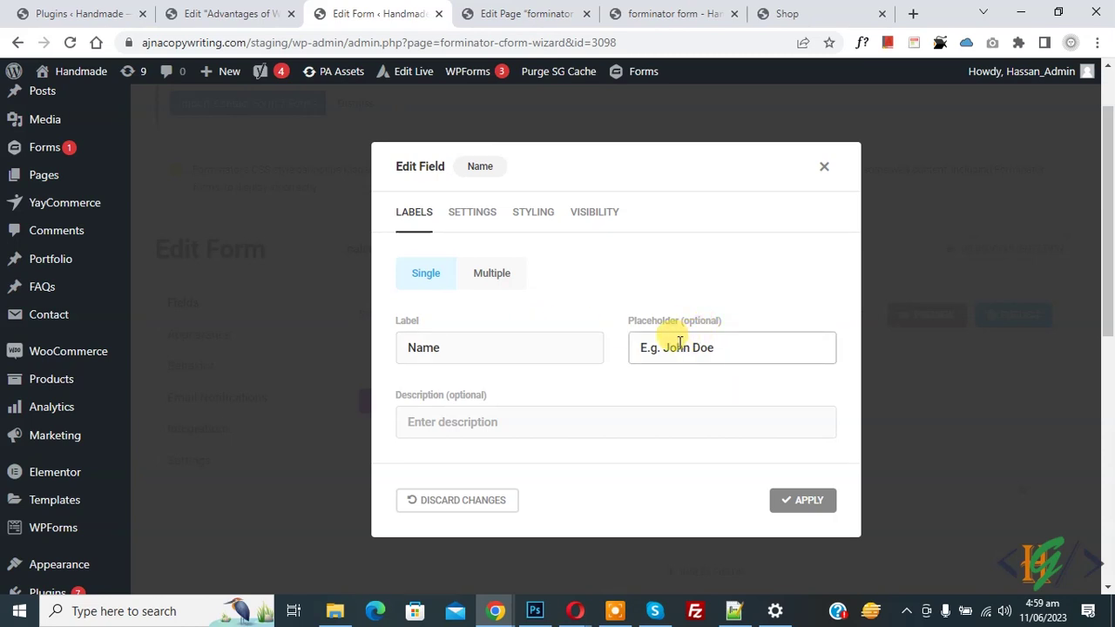
Step: Switch the Name field to Multiple and keep Mr. as the default prefix
scroll(680, 342, "down", 2)
scroll(680, 342, "up", 1)
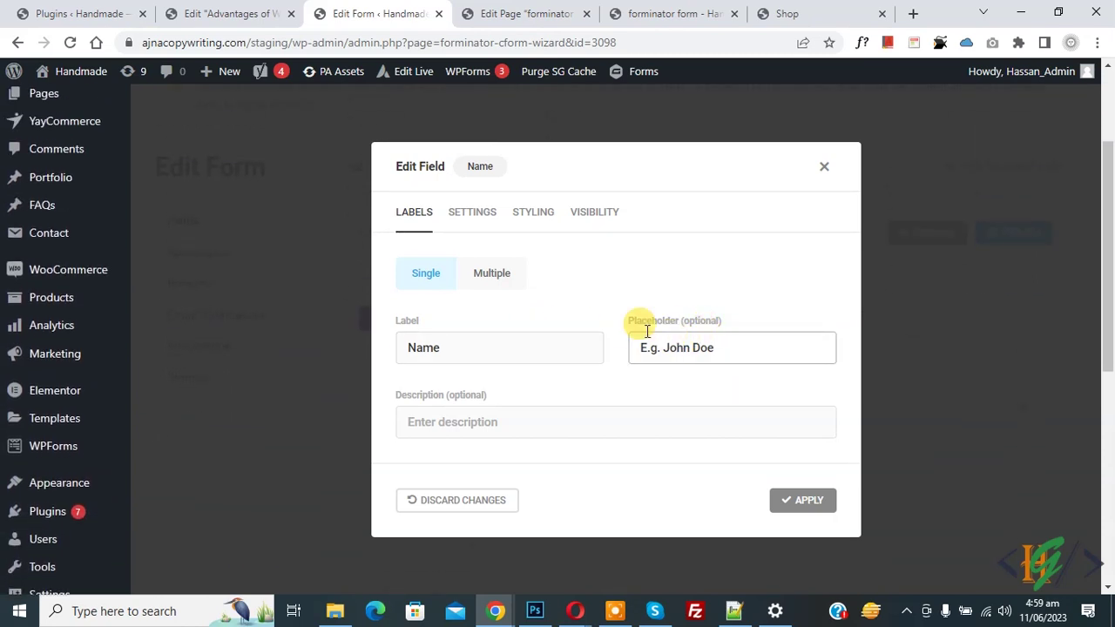
left_click(494, 277)
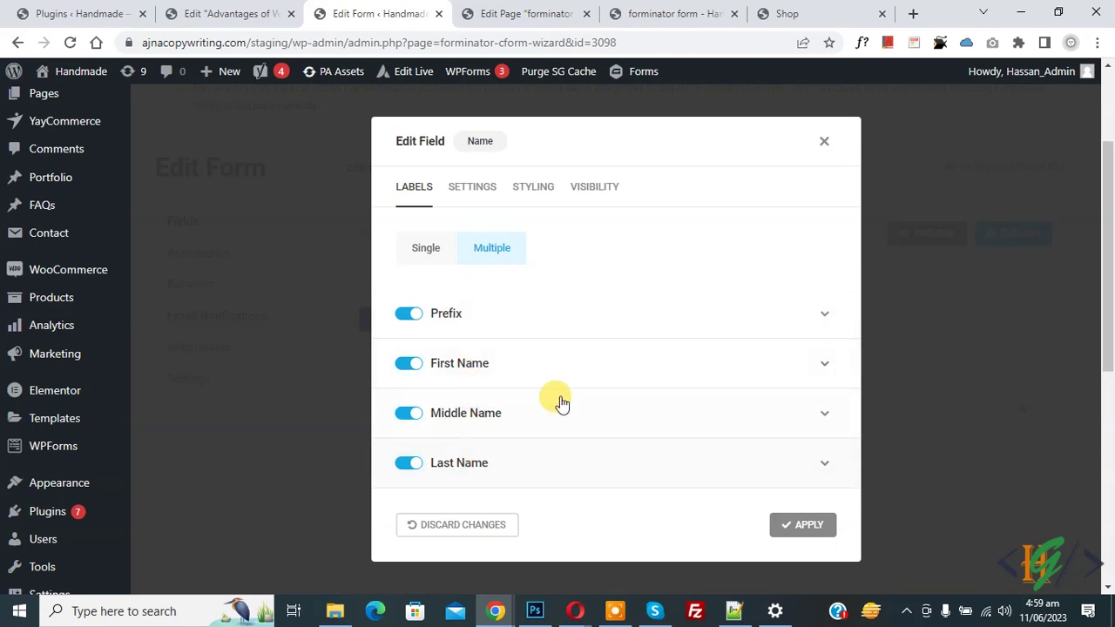
left_click(593, 319)
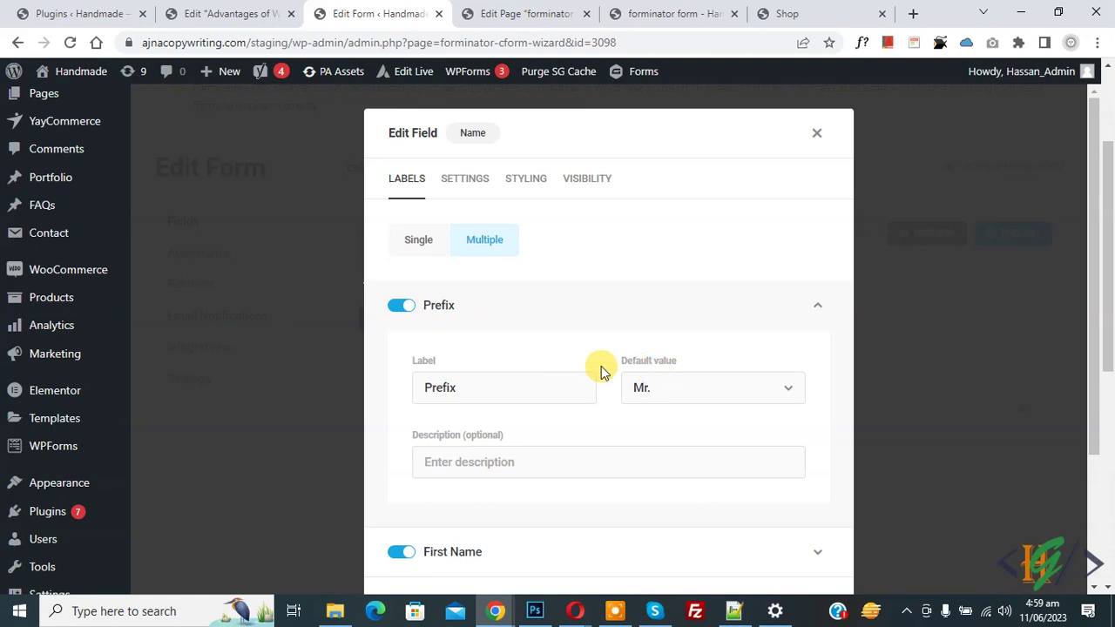
left_click(665, 382)
left_click(671, 387)
Step: Expand the Middle Name and Last Name part settings
scroll(587, 341, "down", 1)
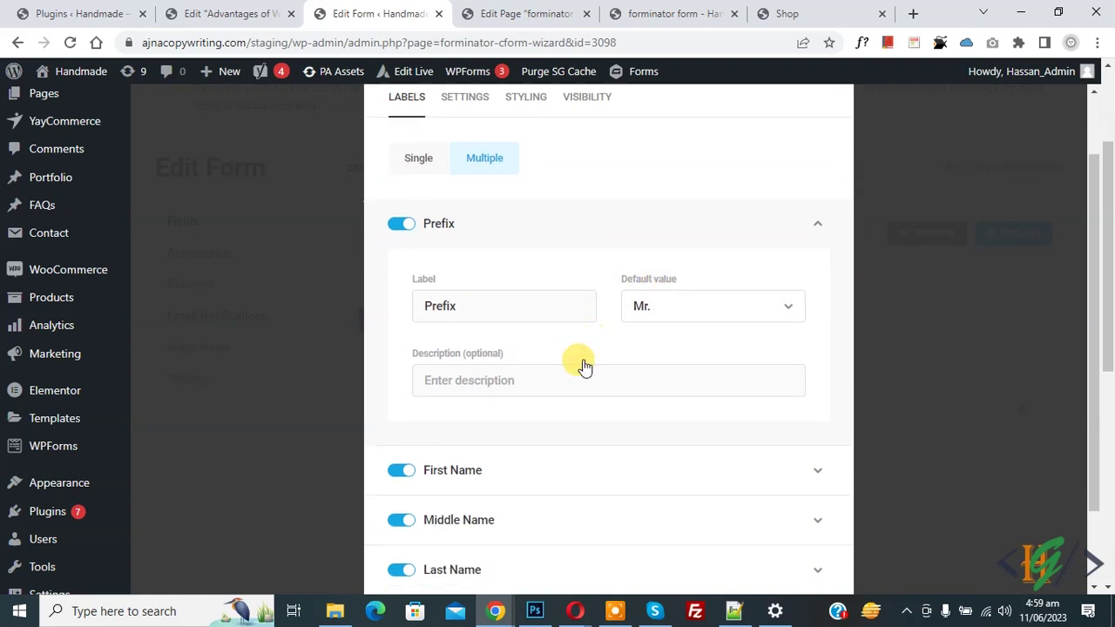
scroll(549, 418, "down", 1)
scroll(559, 366, "down", 3)
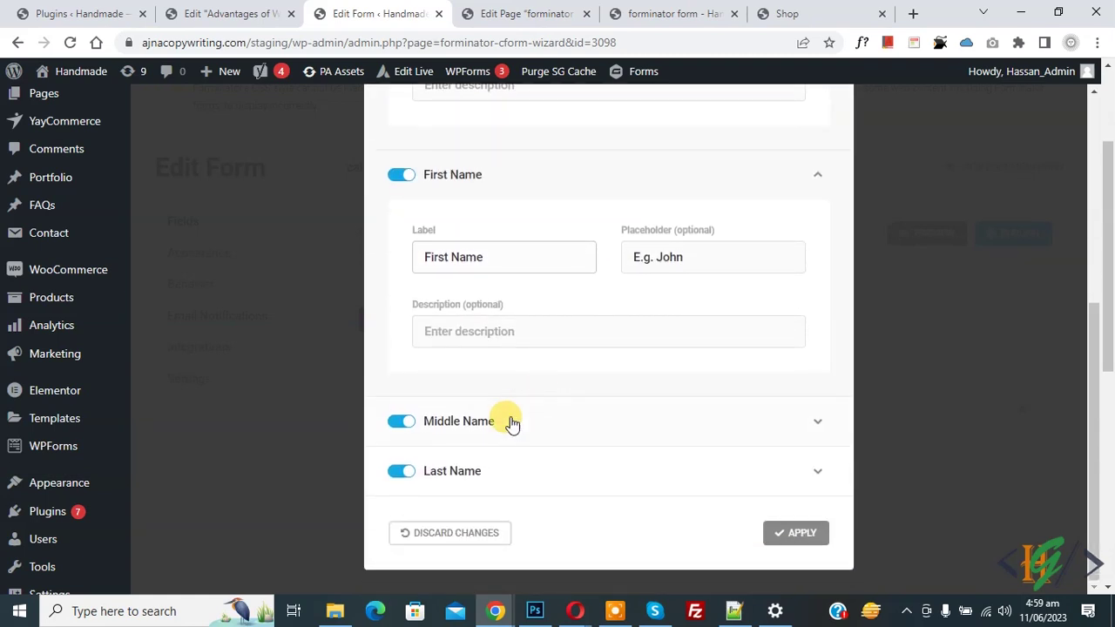
left_click(511, 423)
scroll(513, 421, "down", 2)
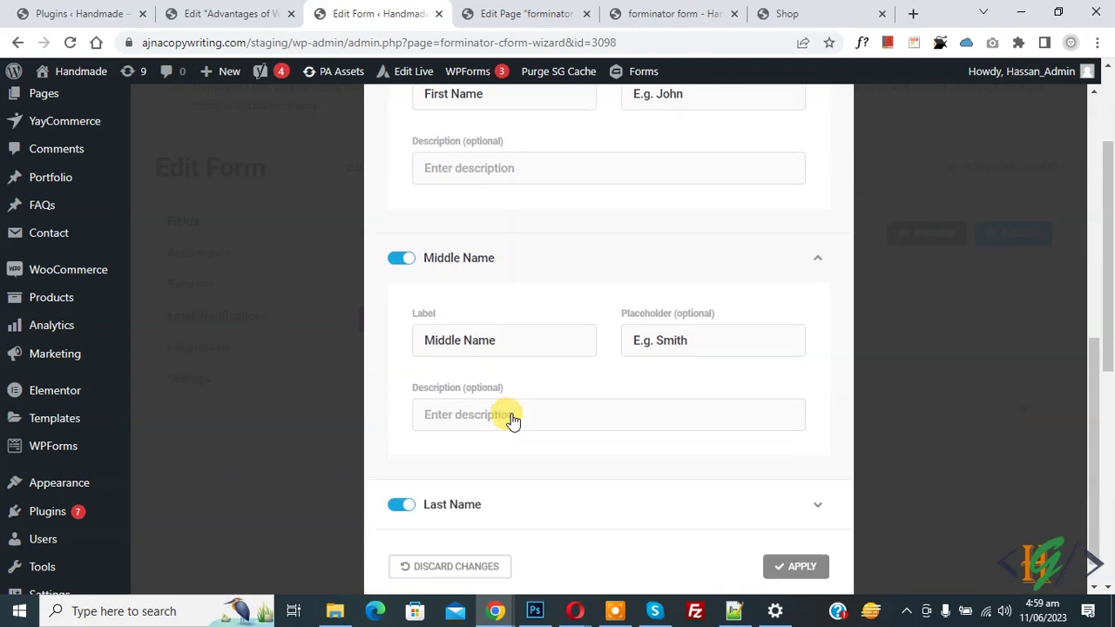
left_click(511, 503)
Step: Compare Single and Multiple layouts, finally setting the Name field to Single
scroll(523, 440, "up", 3)
scroll(531, 429, "up", 3)
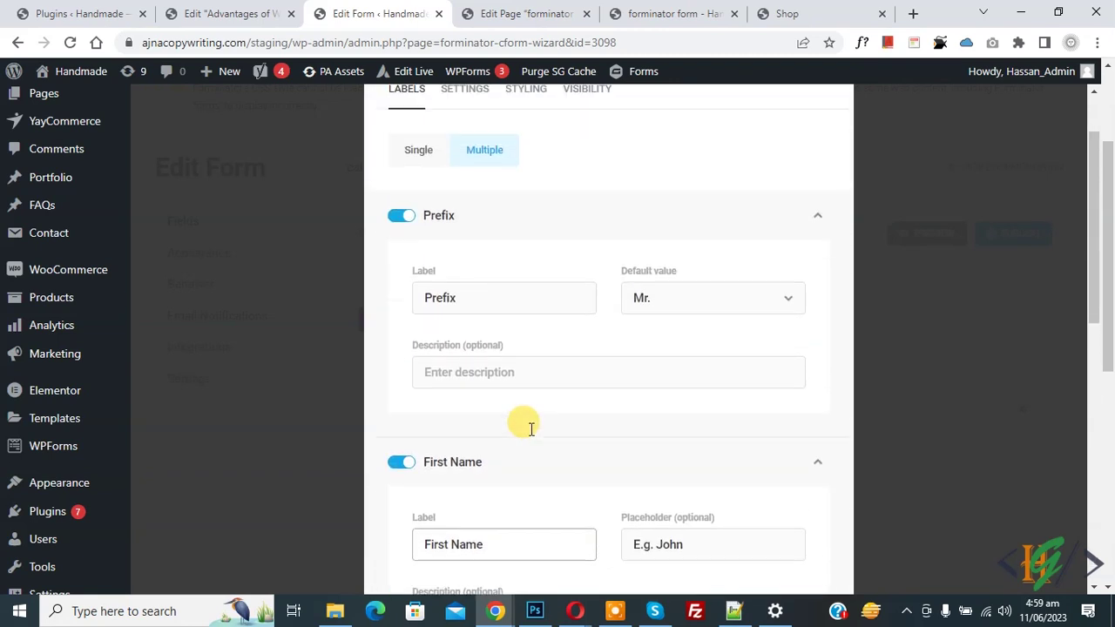
left_click(418, 244)
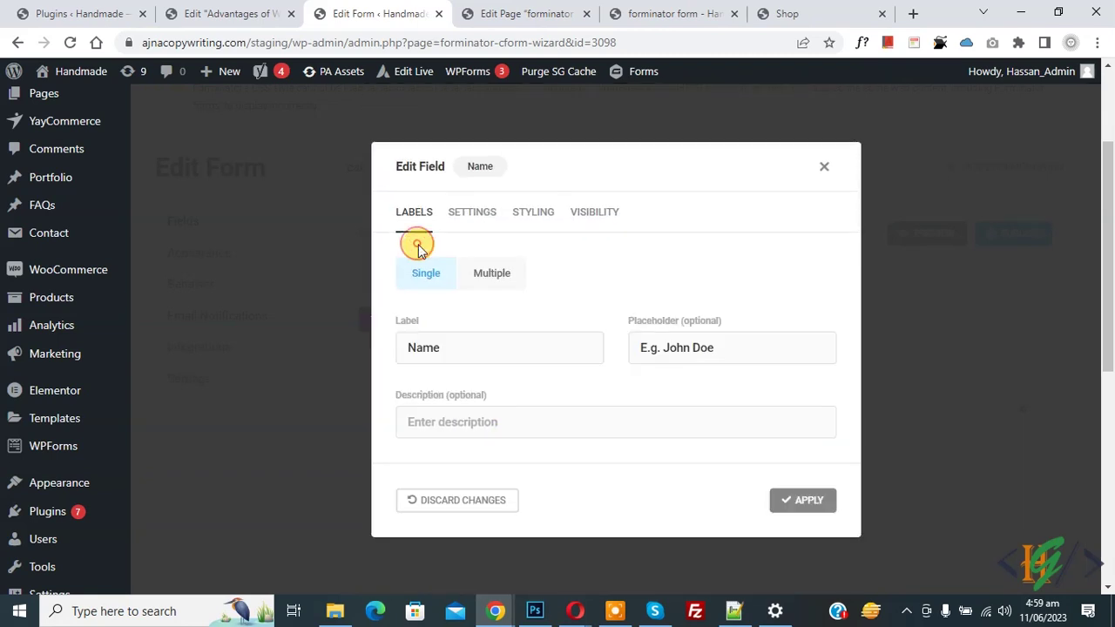
left_click(486, 274)
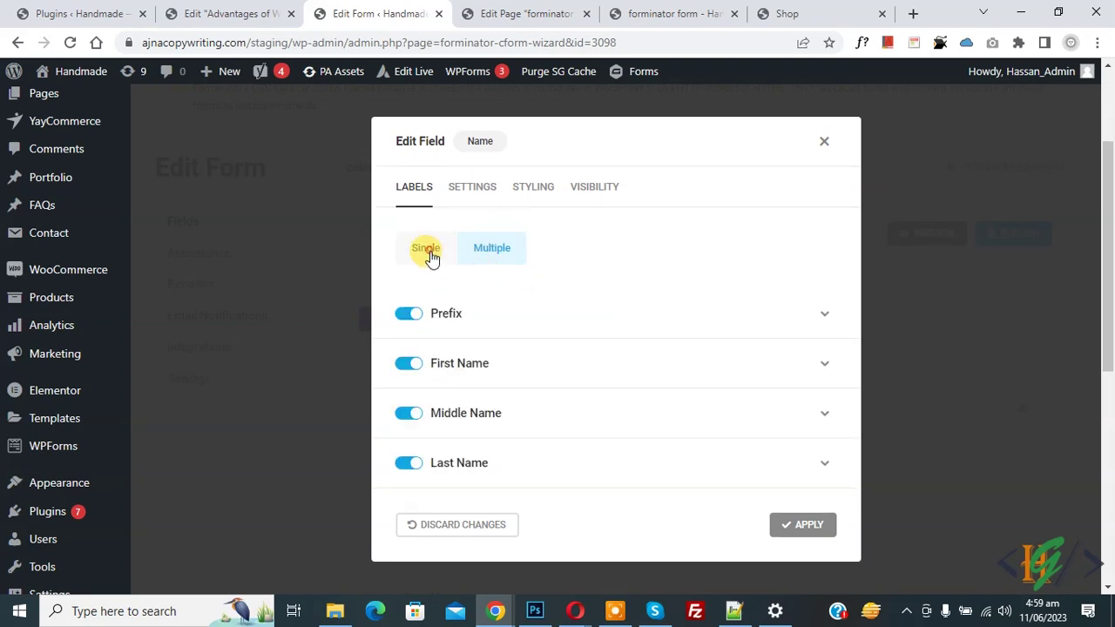
left_click(426, 250)
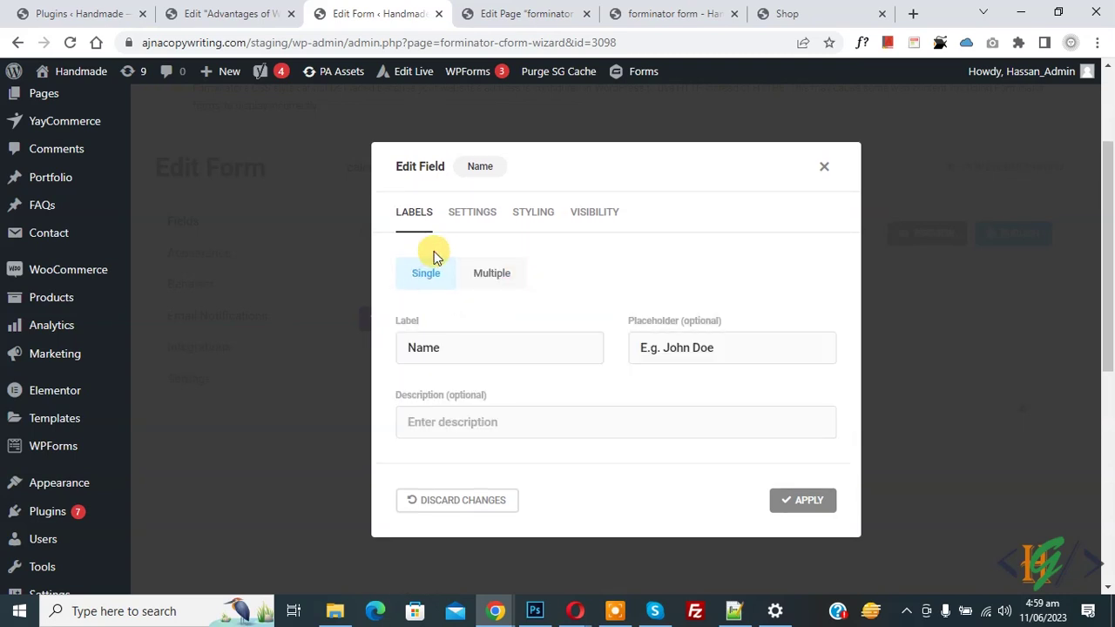
Step: Make the Name field required in its Settings tab
left_click(467, 217)
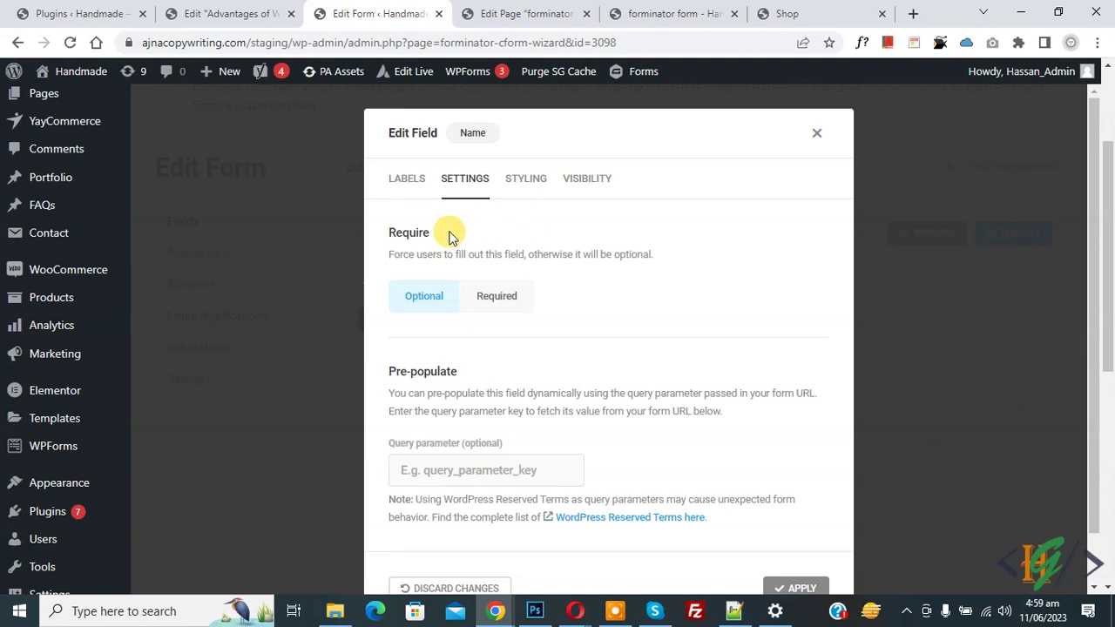
left_click(496, 301)
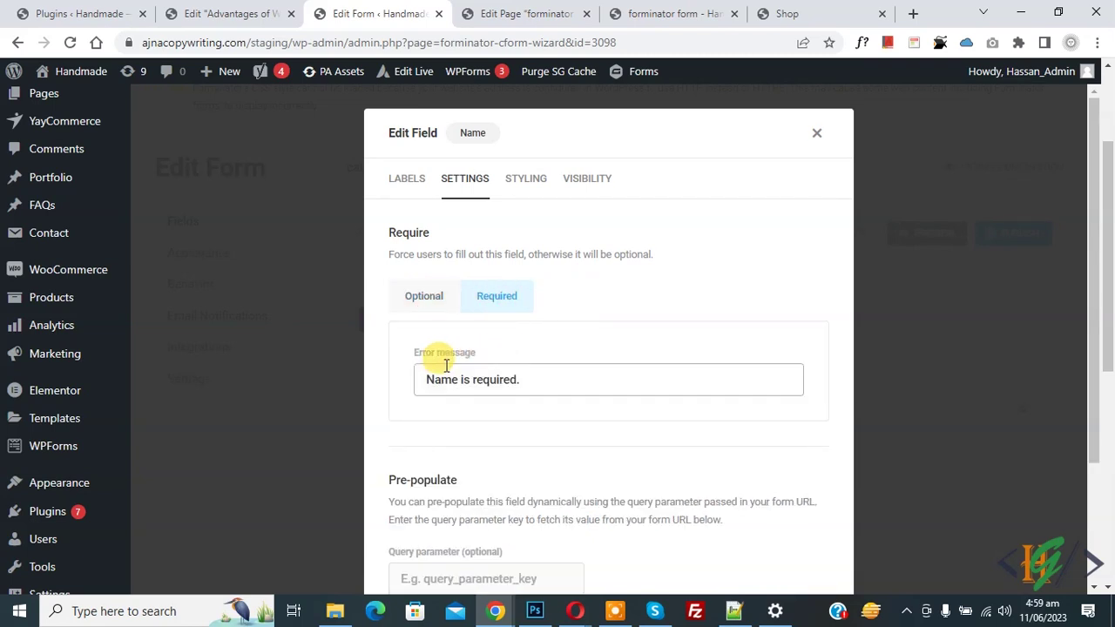
scroll(538, 305, "down", 2)
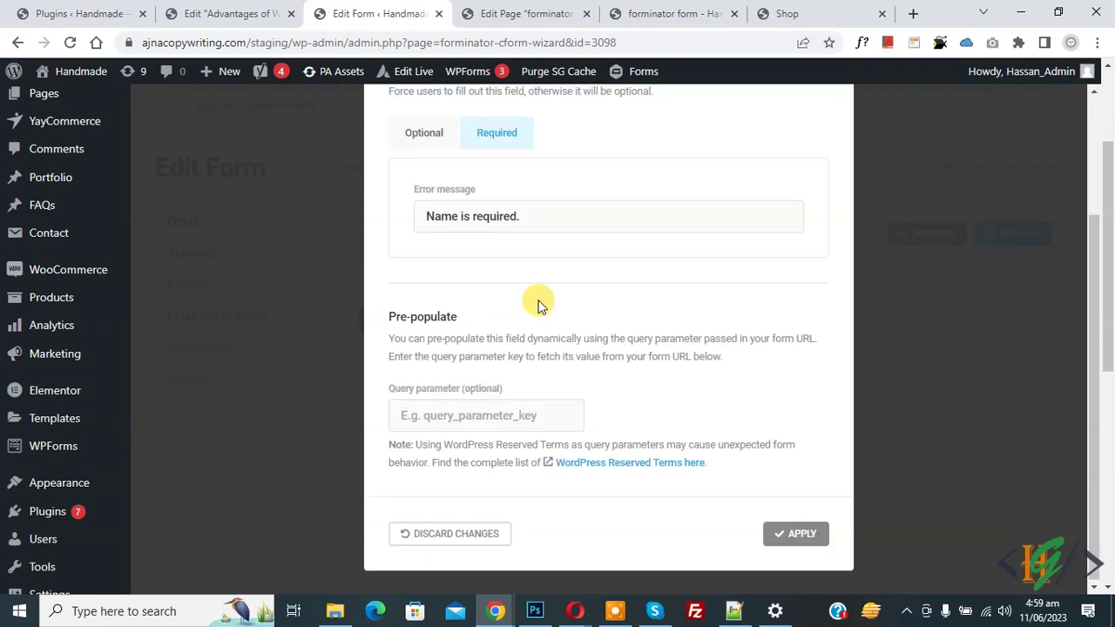
scroll(538, 305, "up", 2)
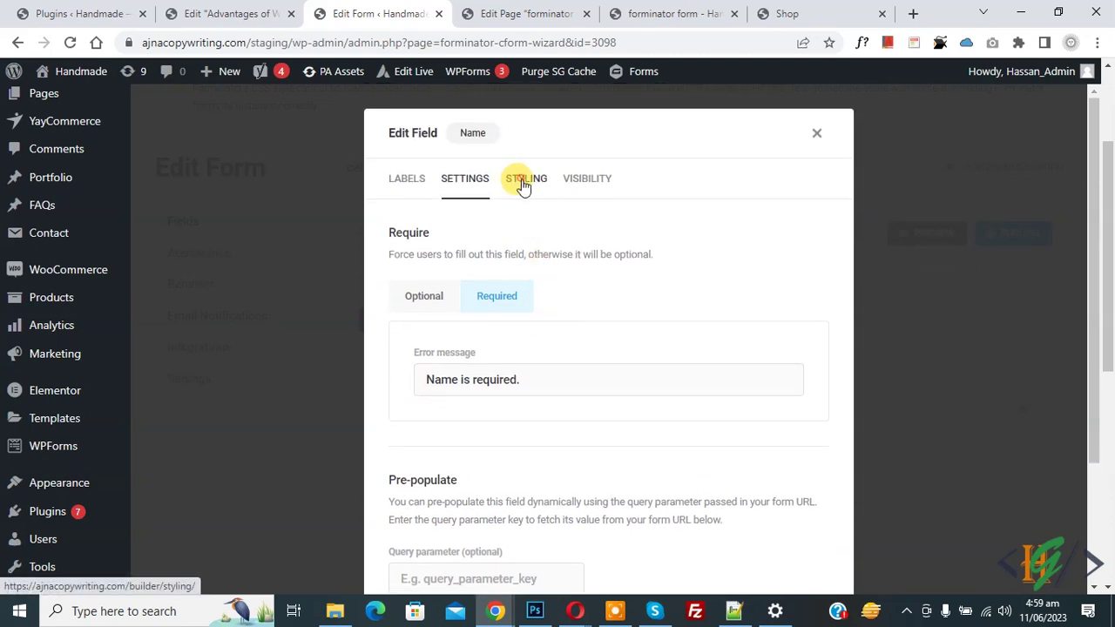
Step: Review the Name field's Styling and Visibility options, then return to Labels
left_click(524, 183)
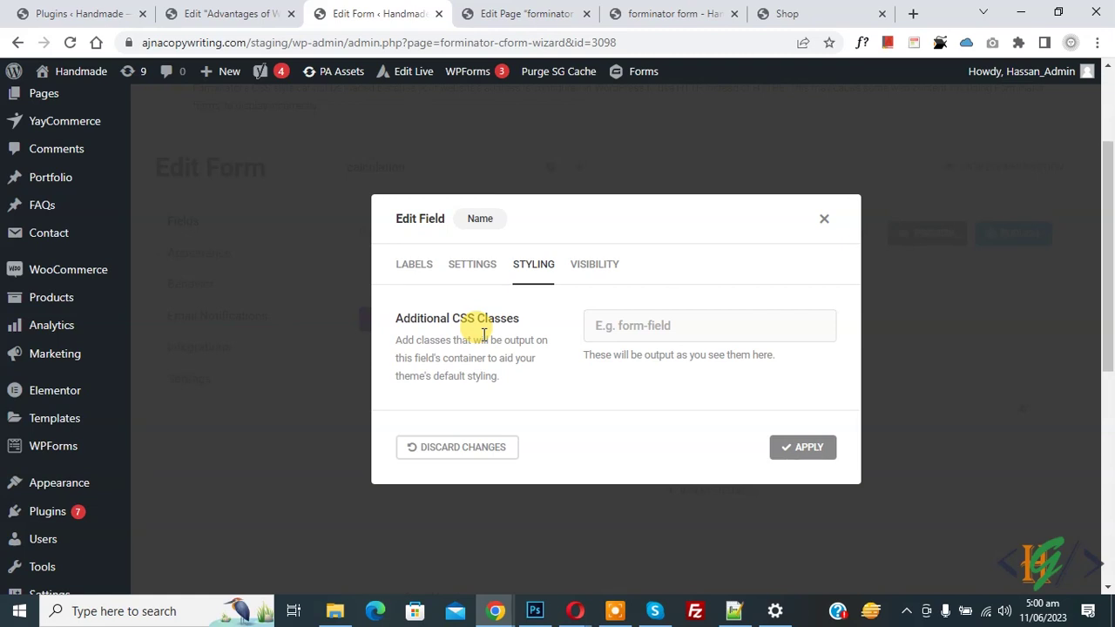
left_click(587, 275)
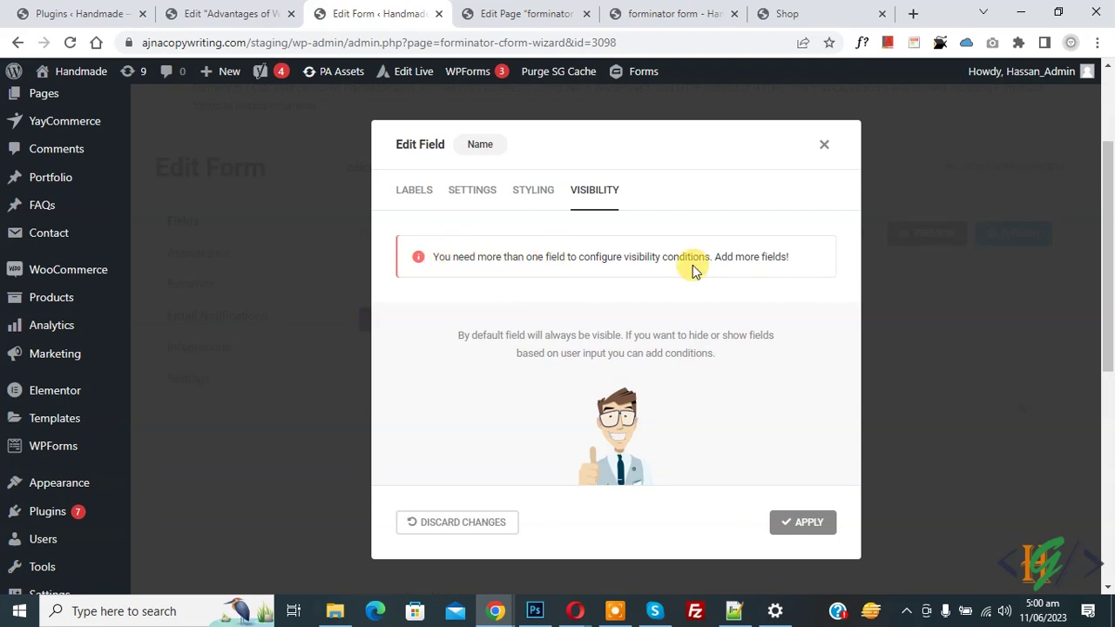
left_click(417, 198)
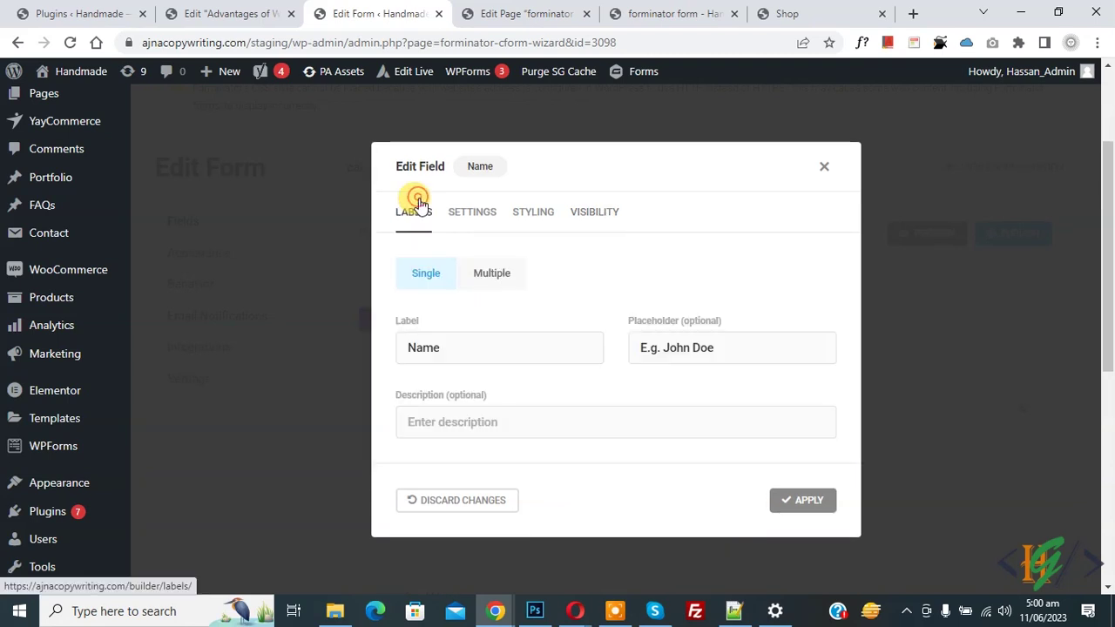
Step: Apply the Name field, publish the form and copy its shortcode [forminator_form id="3098"]
left_click(803, 502)
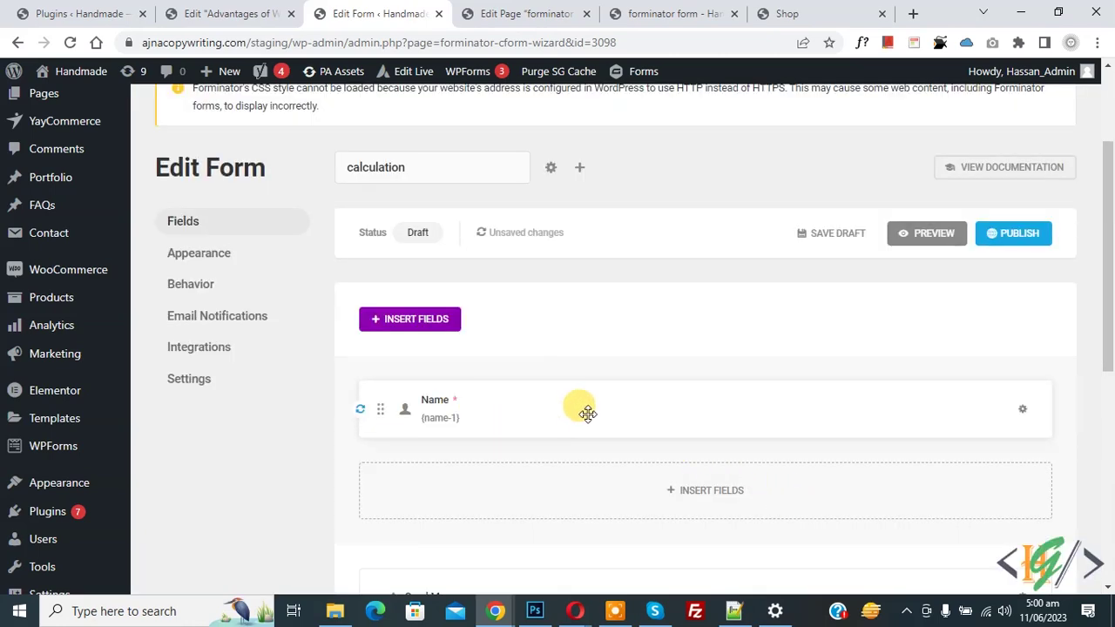
left_click(1011, 233)
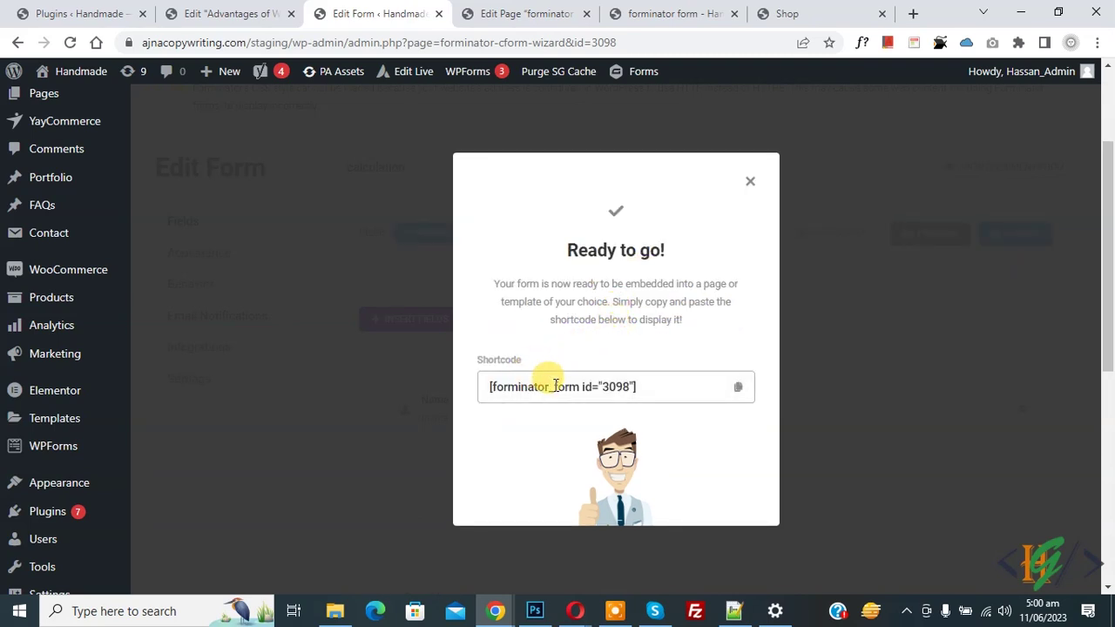
left_click(738, 387)
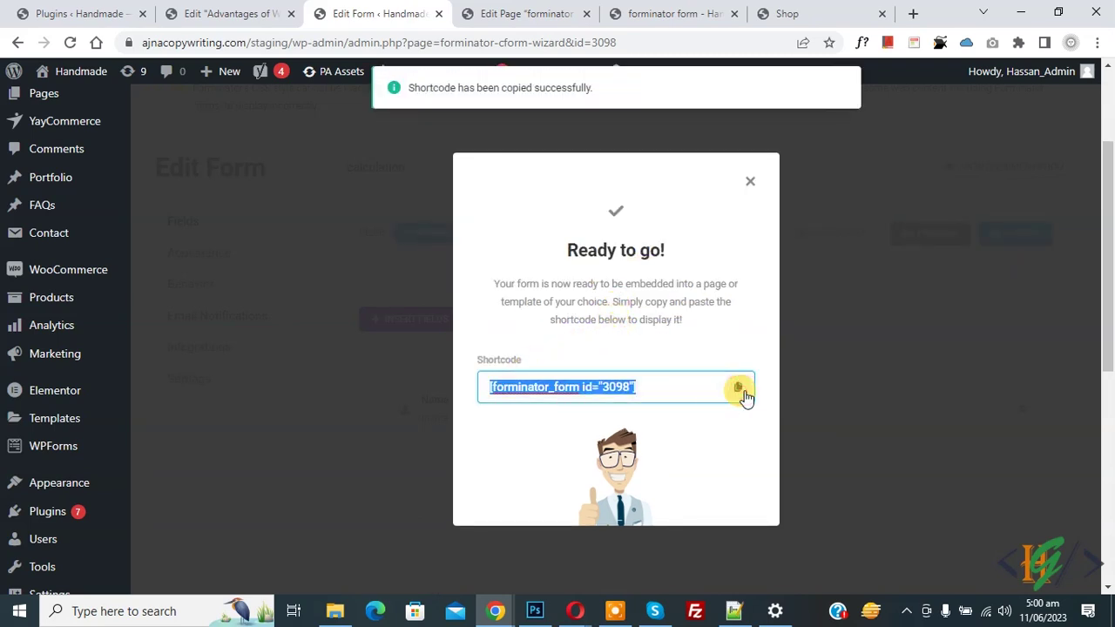
left_click(578, 11)
Step: Paste the form shortcode into the page content and update the page
left_click(388, 344)
key("ctrl+v")
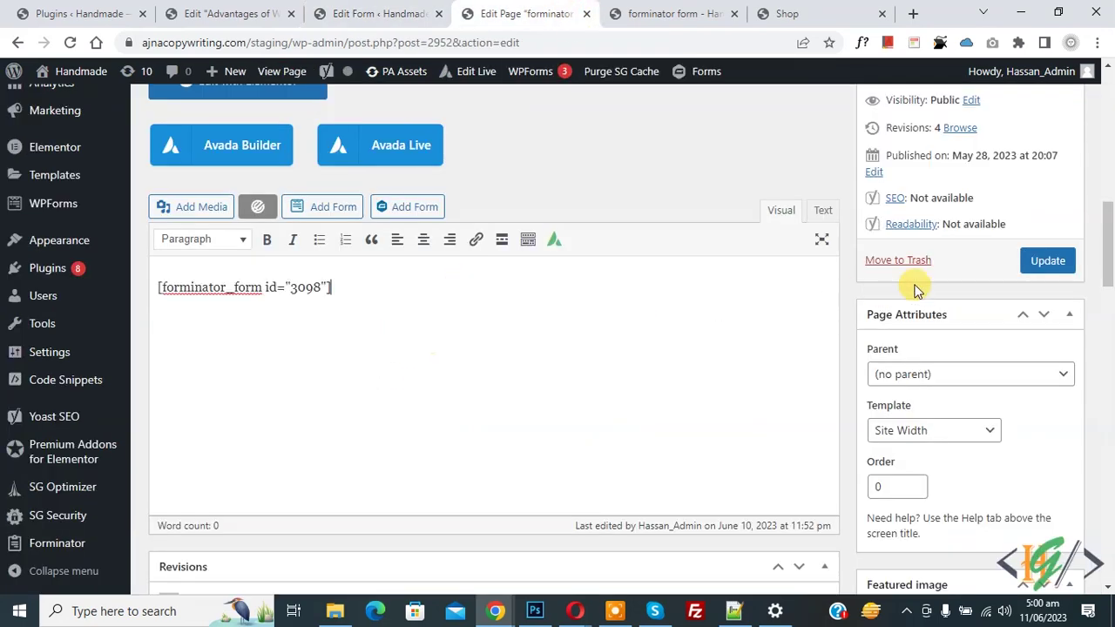
left_click(1042, 262)
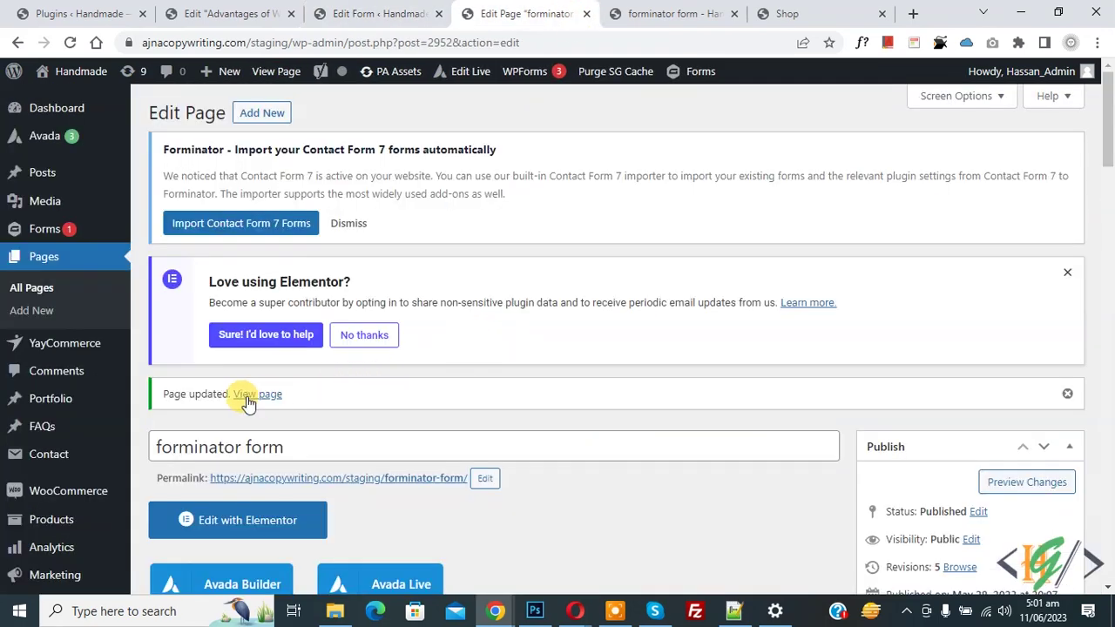
Step: Test the Name field on the live page, then go back to the form editor
left_click(636, 12)
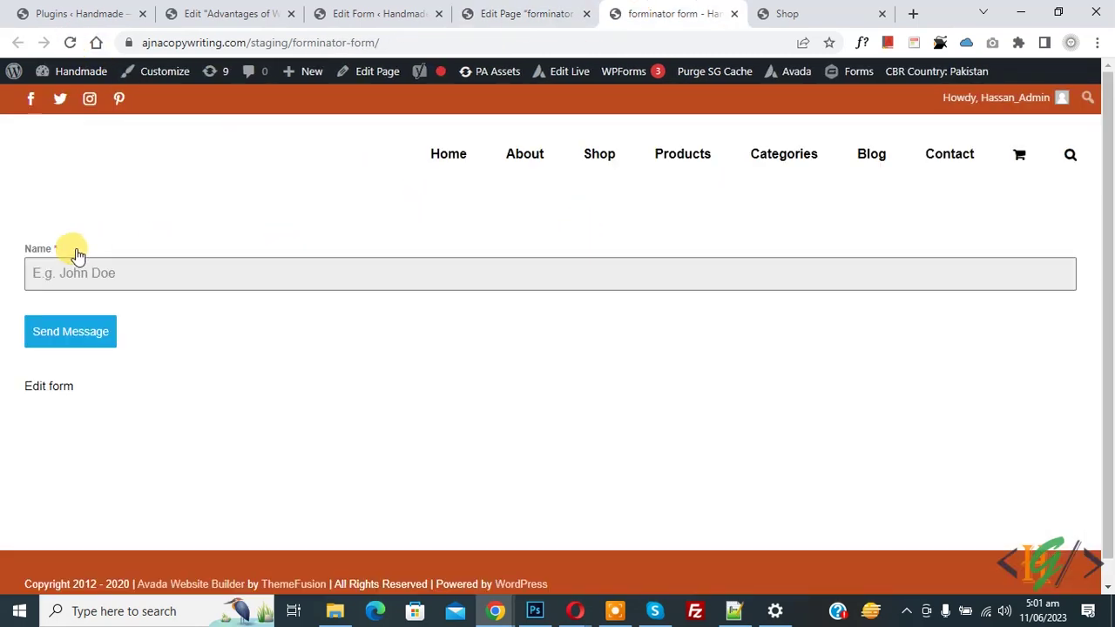
left_click(68, 267)
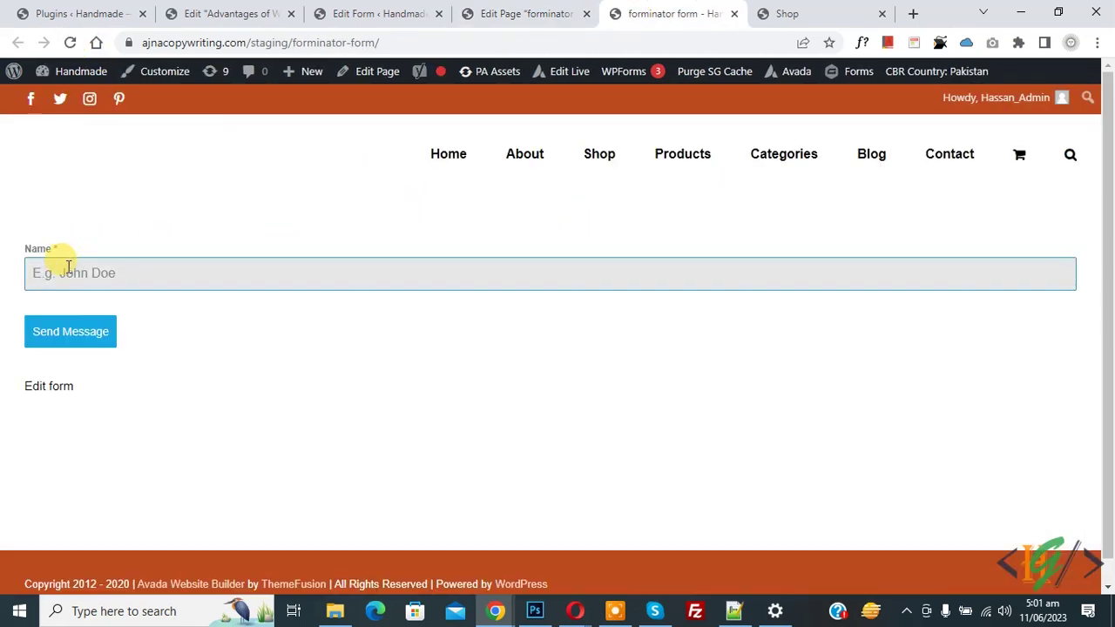
left_click(74, 340)
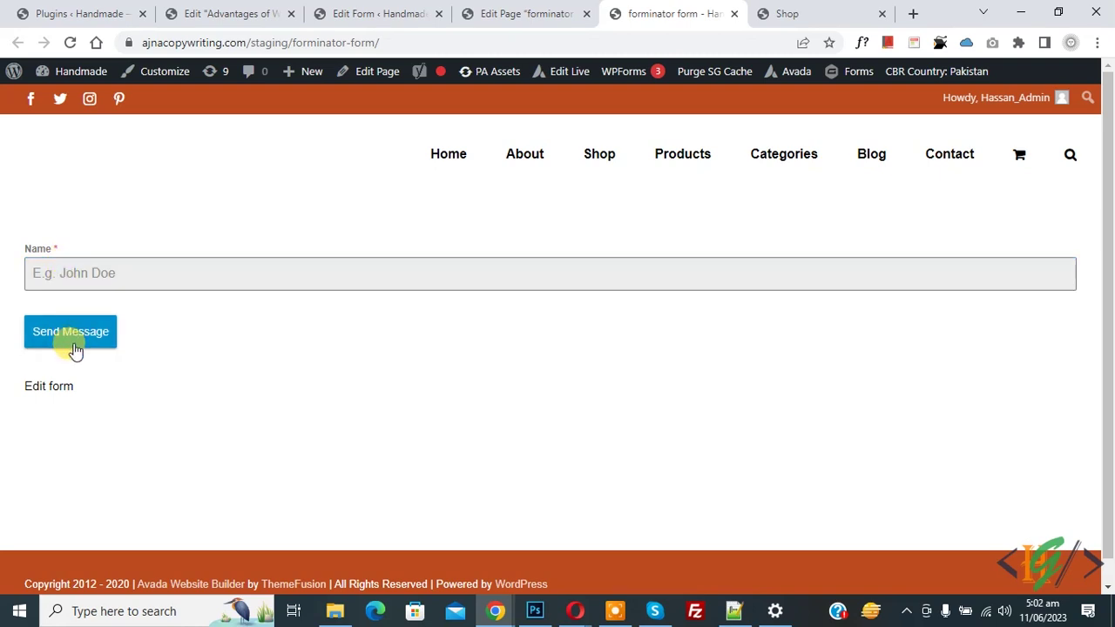
left_click(399, 11)
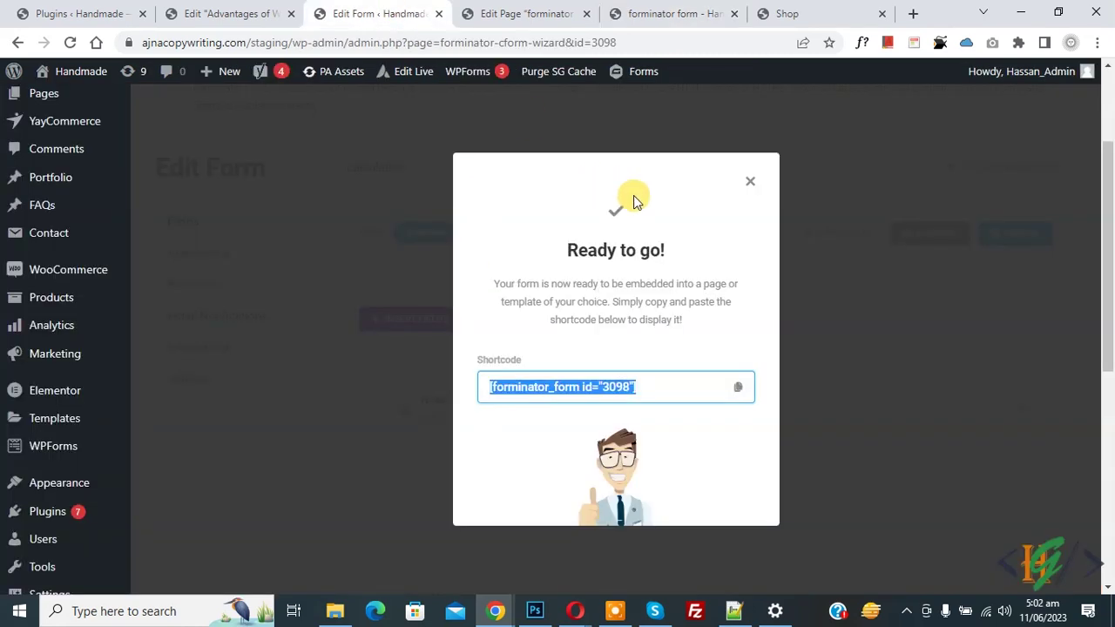
Step: Dismiss the Ready to go! modal and insert an Email field
left_click(751, 182)
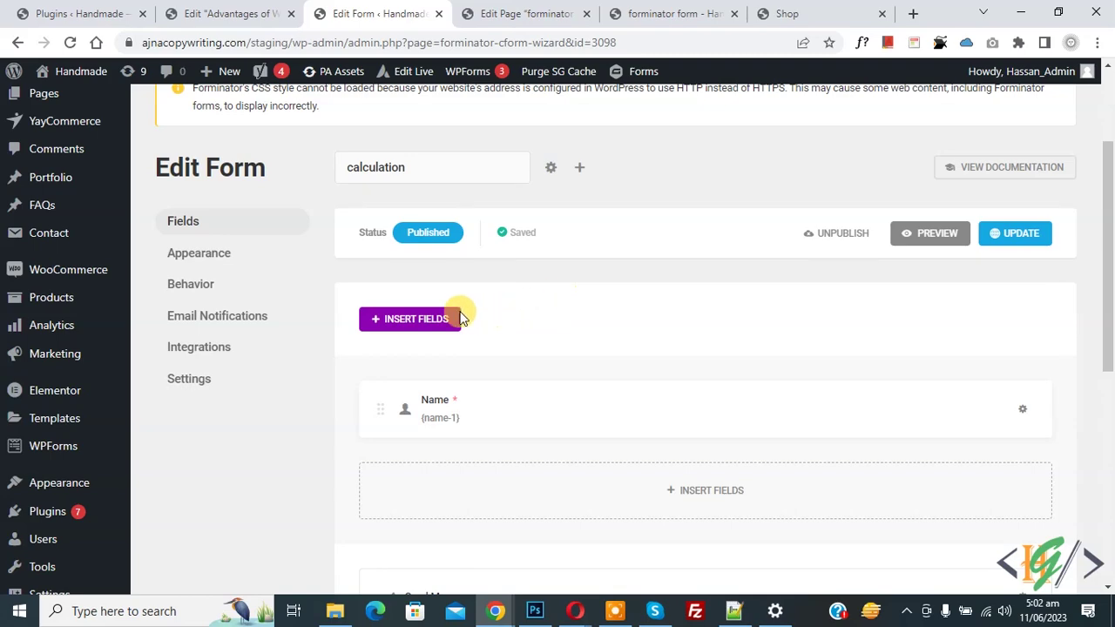
left_click(417, 319)
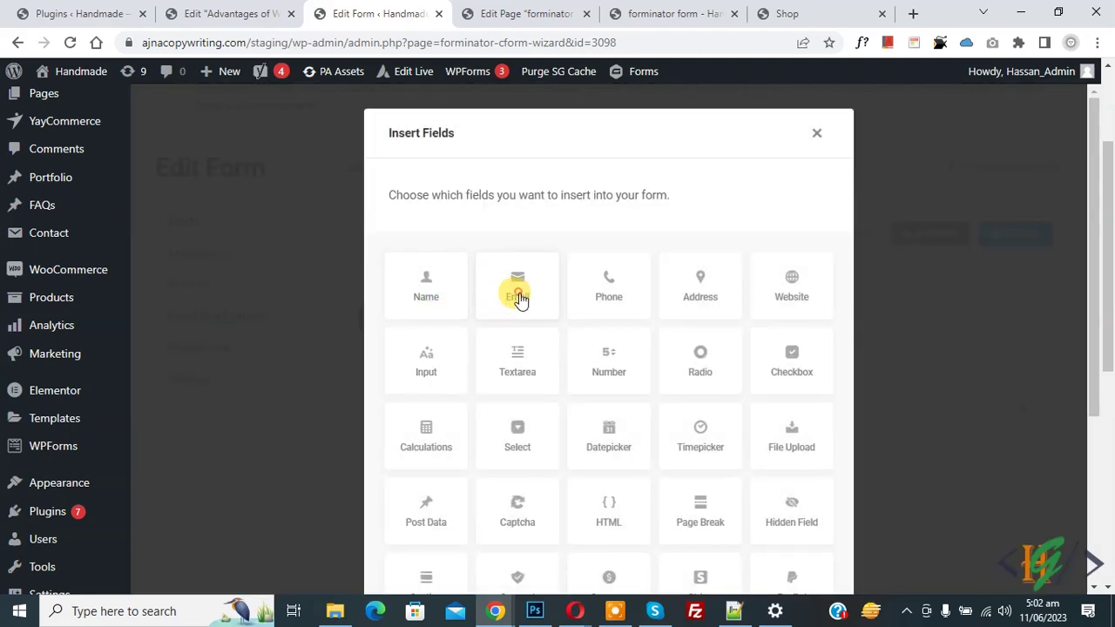
left_click(508, 305)
scroll(706, 457, "down", 3)
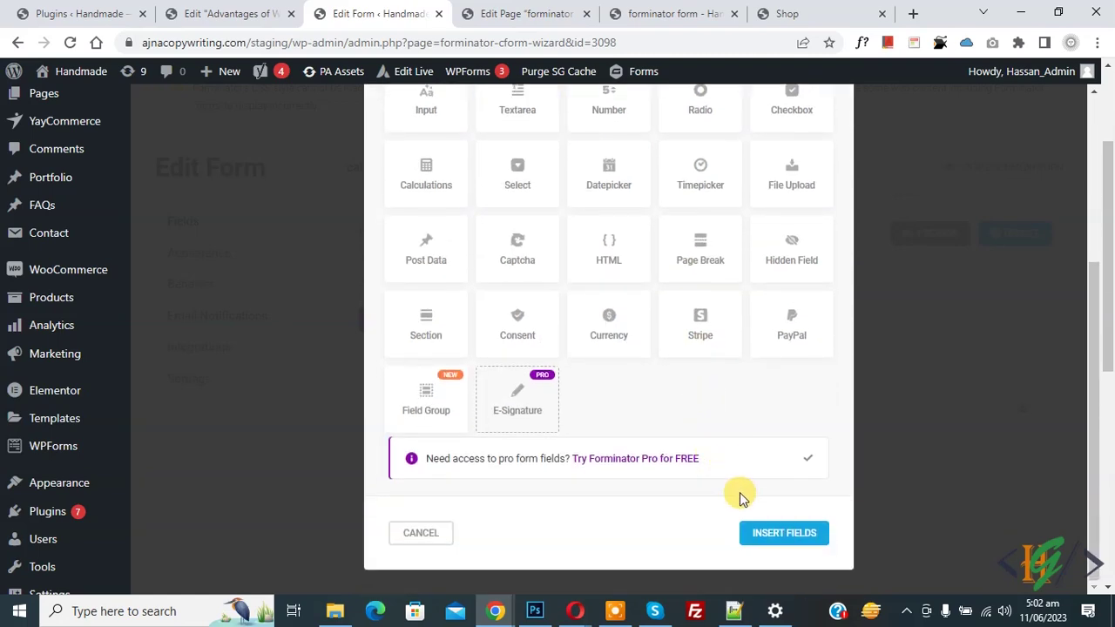
left_click(770, 539)
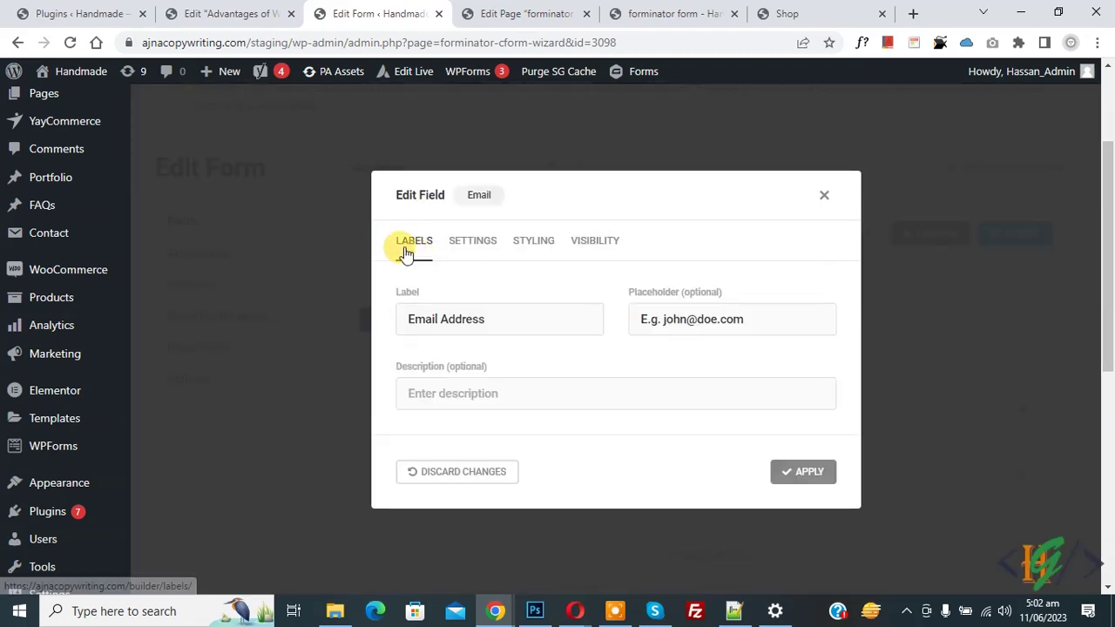
Step: Make the Email Address field required and apply the change
left_click(481, 247)
left_click(496, 298)
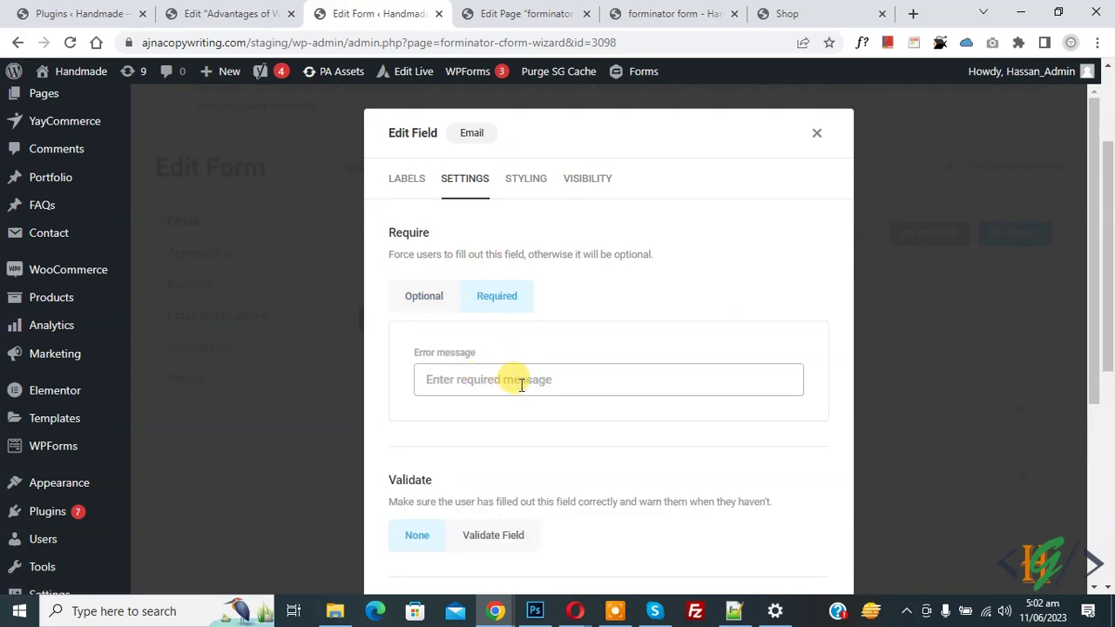
scroll(707, 406, "down", 3)
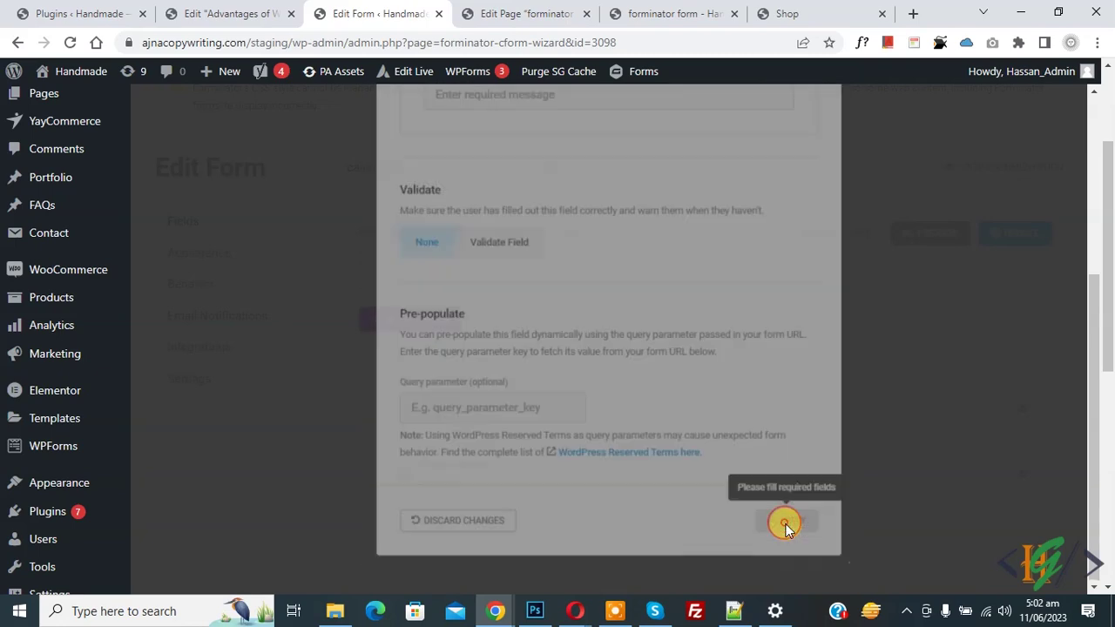
left_click(784, 527)
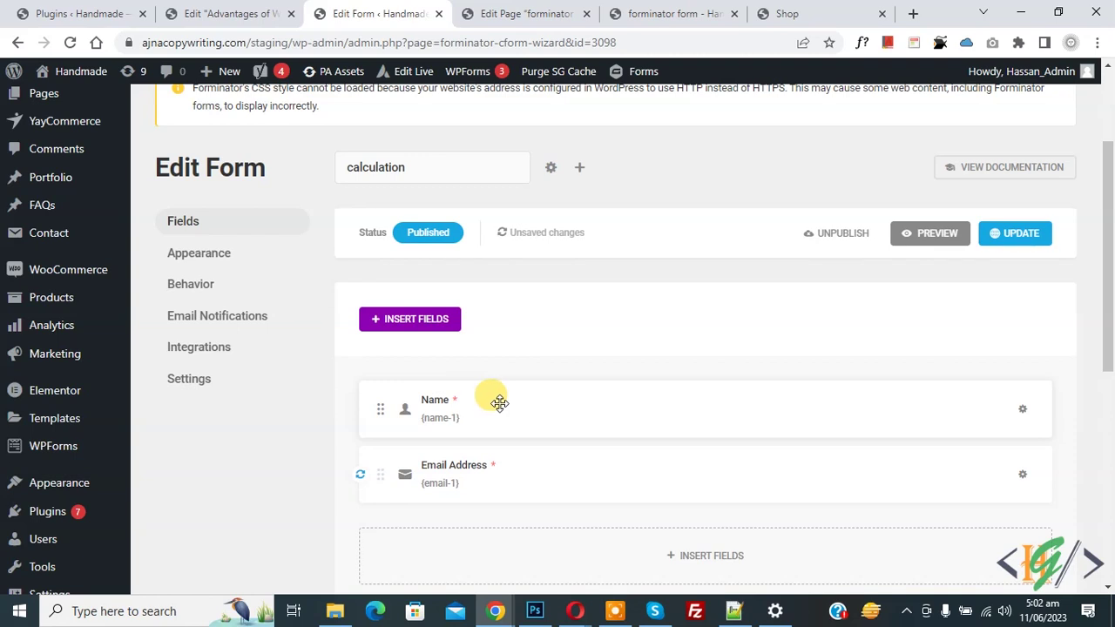
Step: Drag Email Address onto Name's row, then bring up the Insert Fields list
scroll(499, 400, "down", 1)
left_click_drag(488, 393, 907, 326)
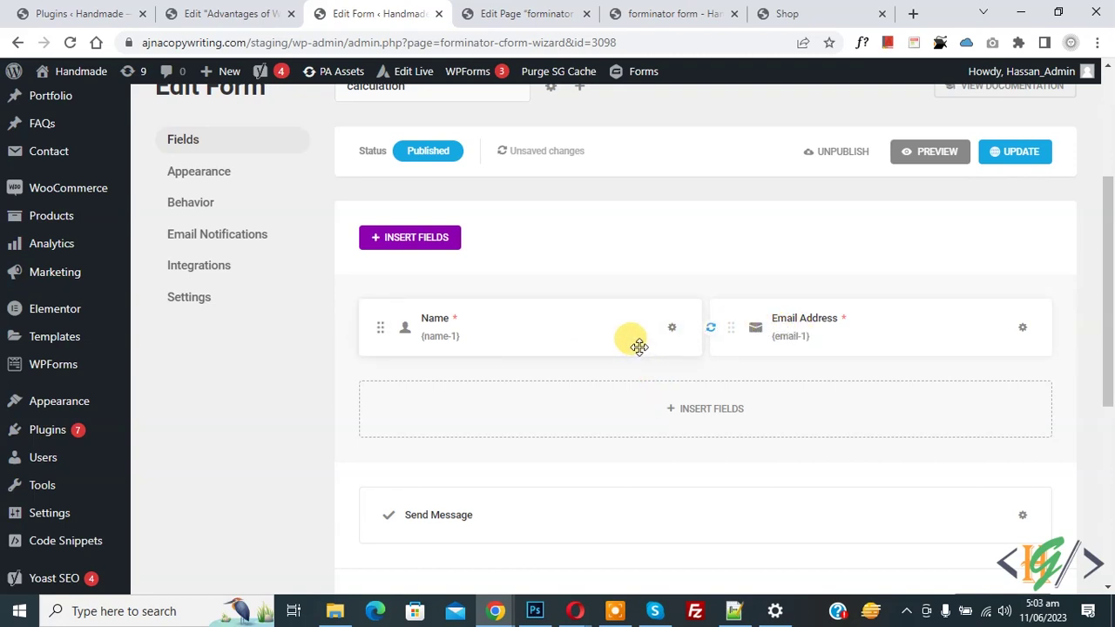
left_click(675, 420)
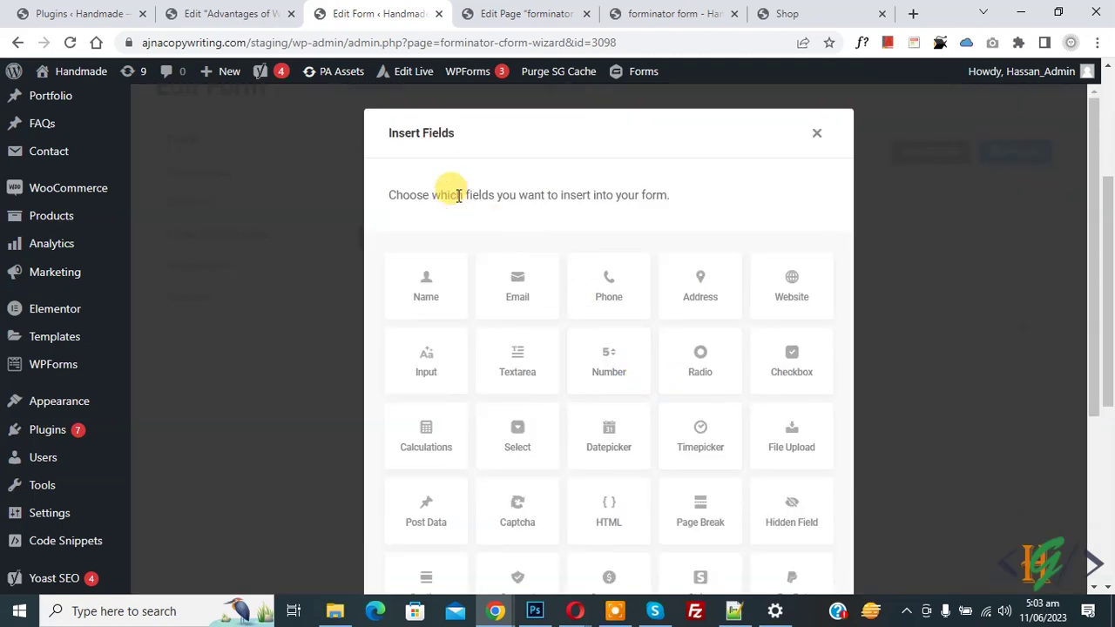
Step: Insert a Select field with placeholder 'Select Value' and label 'Product'
scroll(591, 305, "down", 1)
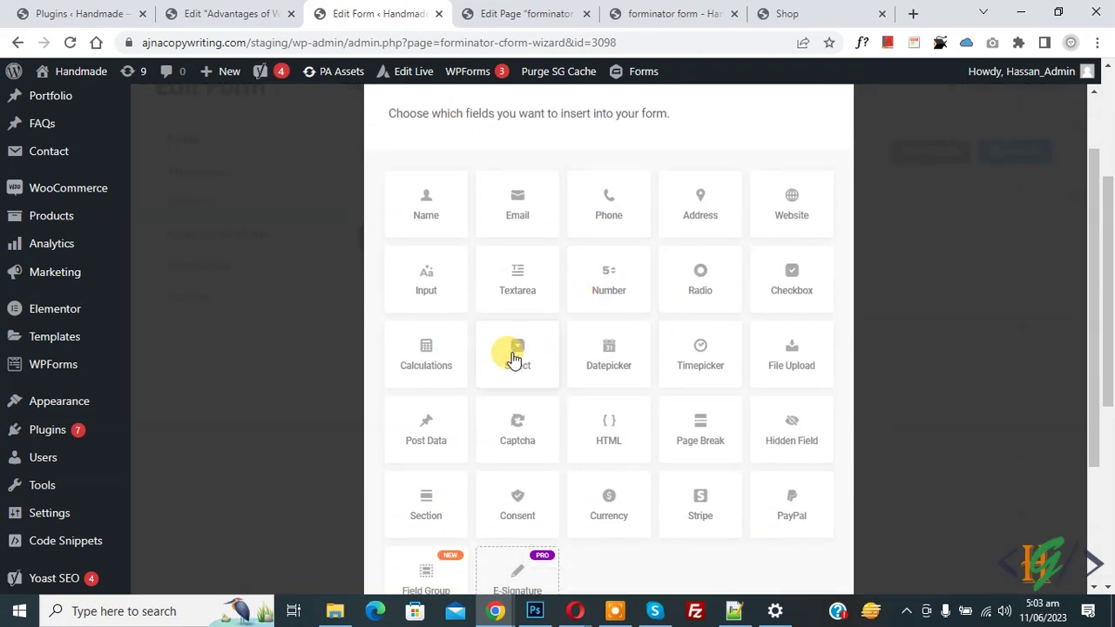
left_click(519, 360)
scroll(665, 393, "down", 2)
left_click(775, 535)
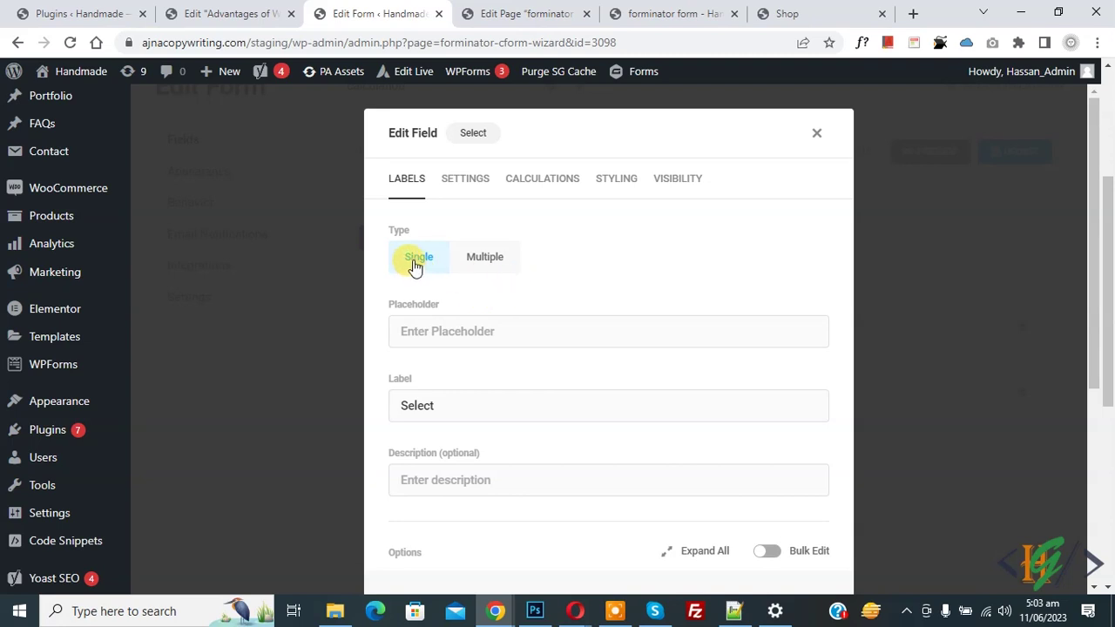
left_click(433, 331)
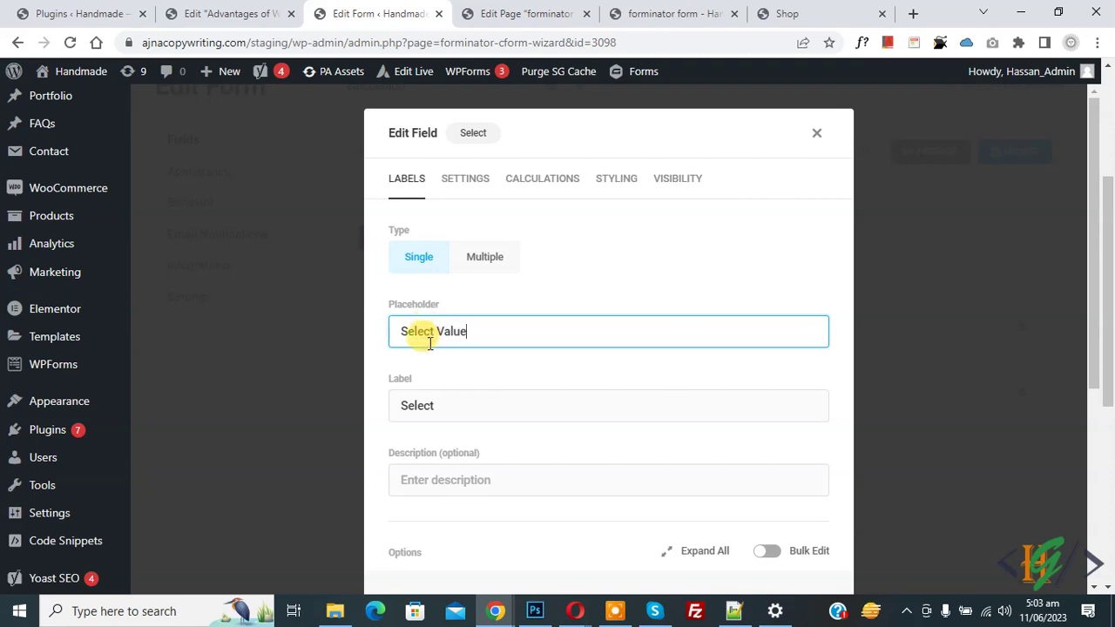
double_click(461, 399)
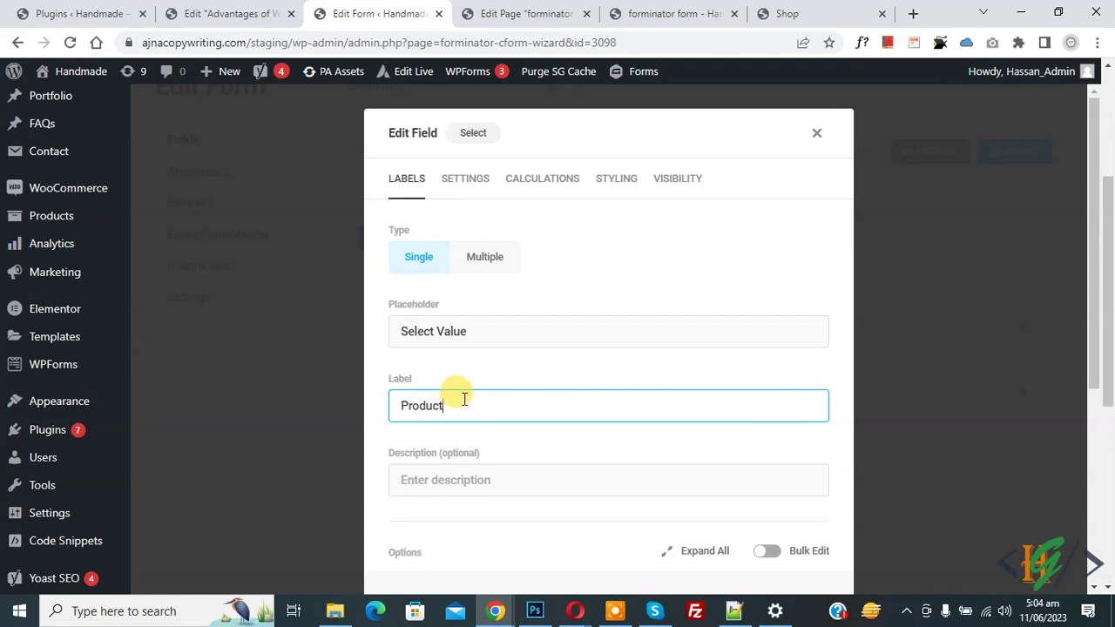
Step: Rename the options to Product A and Product B, and add a third option Product C
scroll(464, 399, "down", 1)
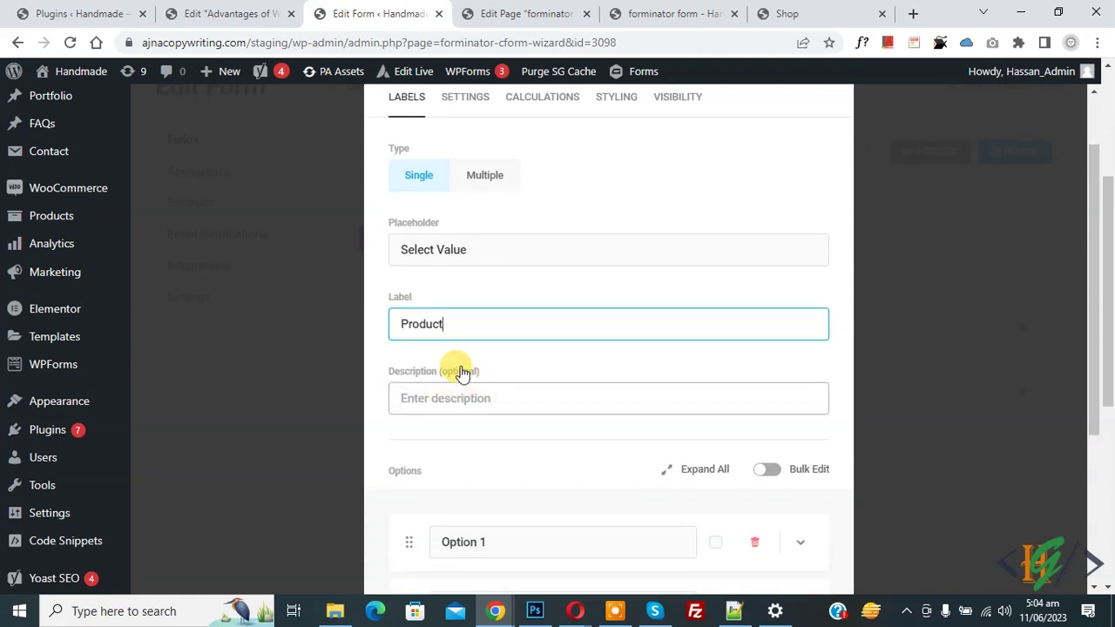
scroll(538, 324, "down", 2)
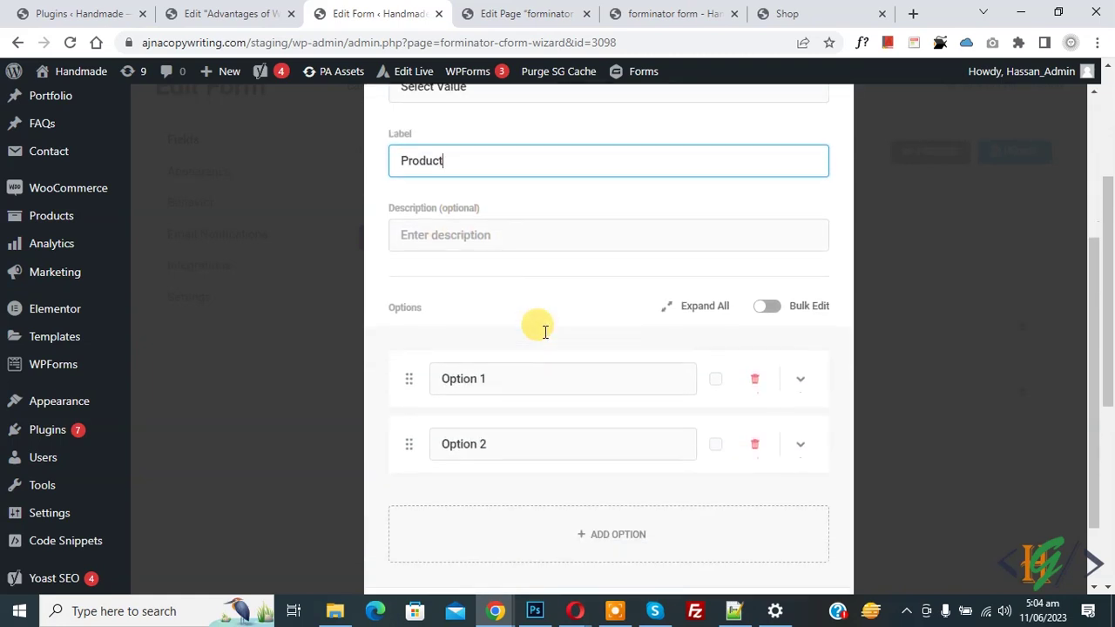
triple_click(504, 375)
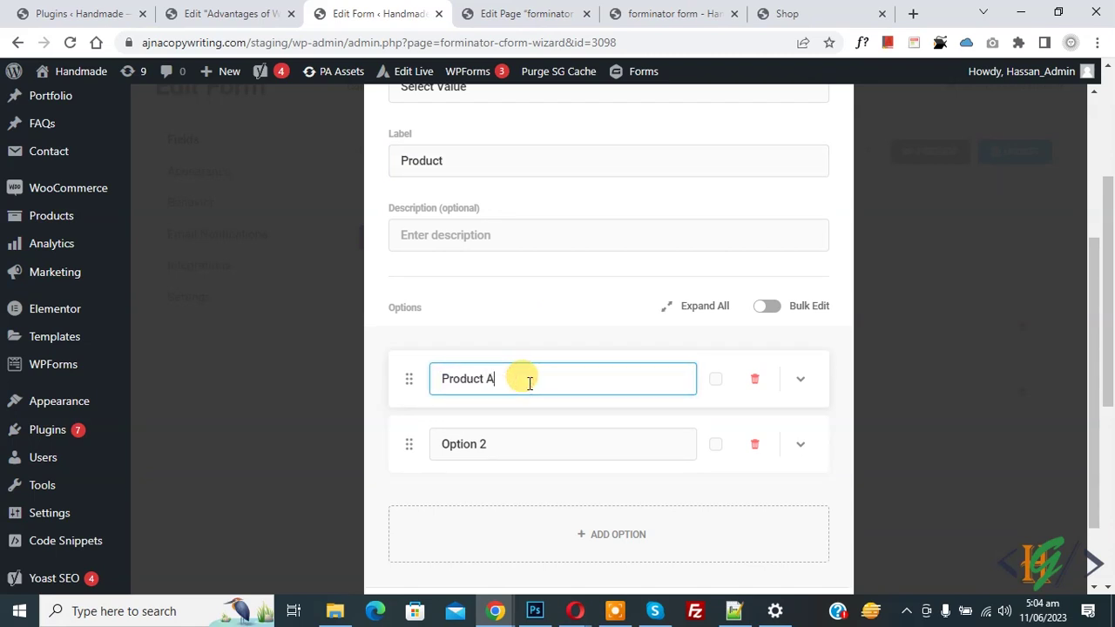
triple_click(502, 444)
type("P")
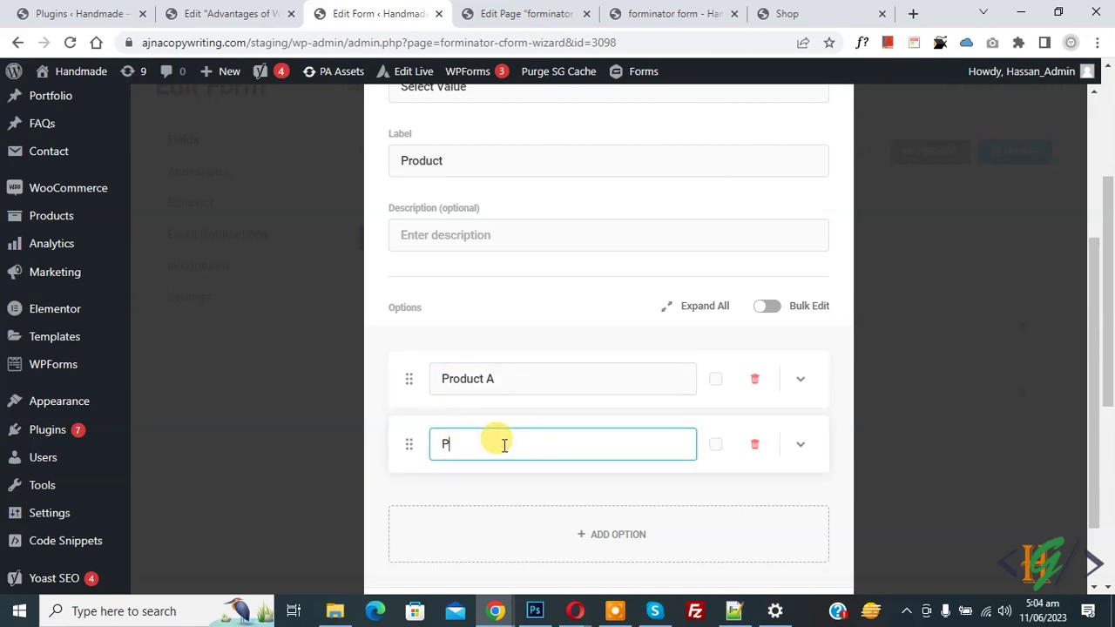
type("roduct B")
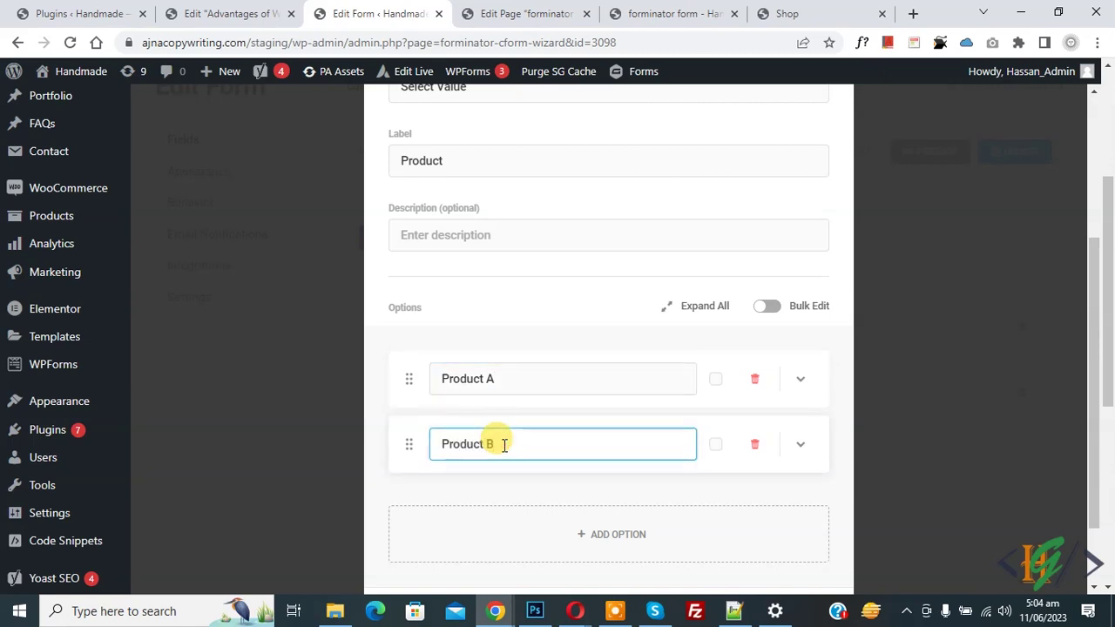
left_click(590, 529)
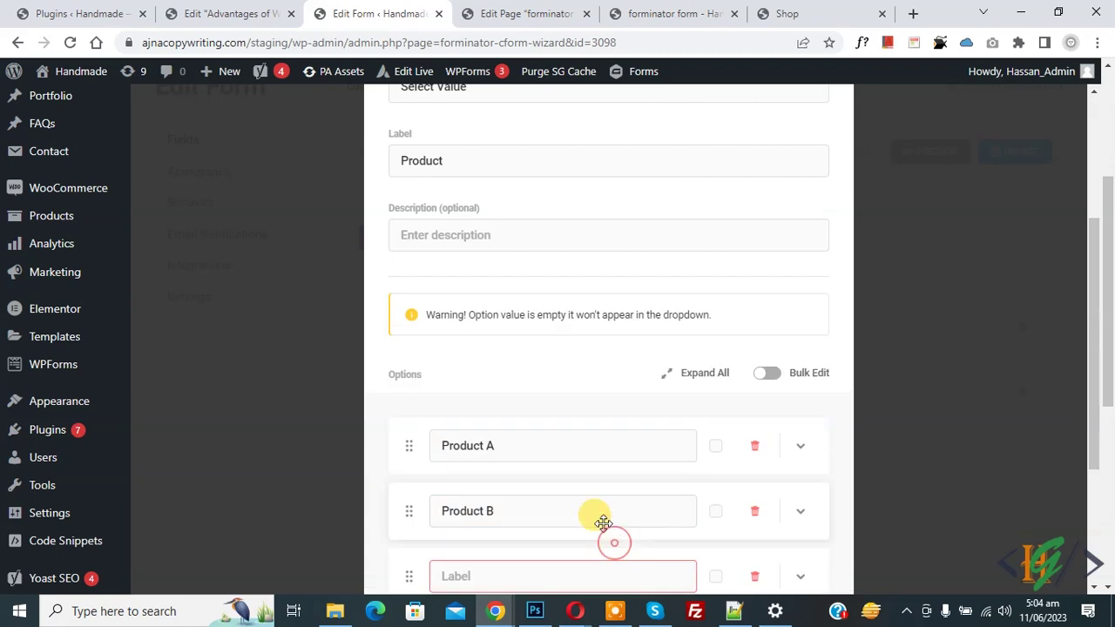
scroll(510, 480, "down", 2)
left_click(451, 342)
type("P")
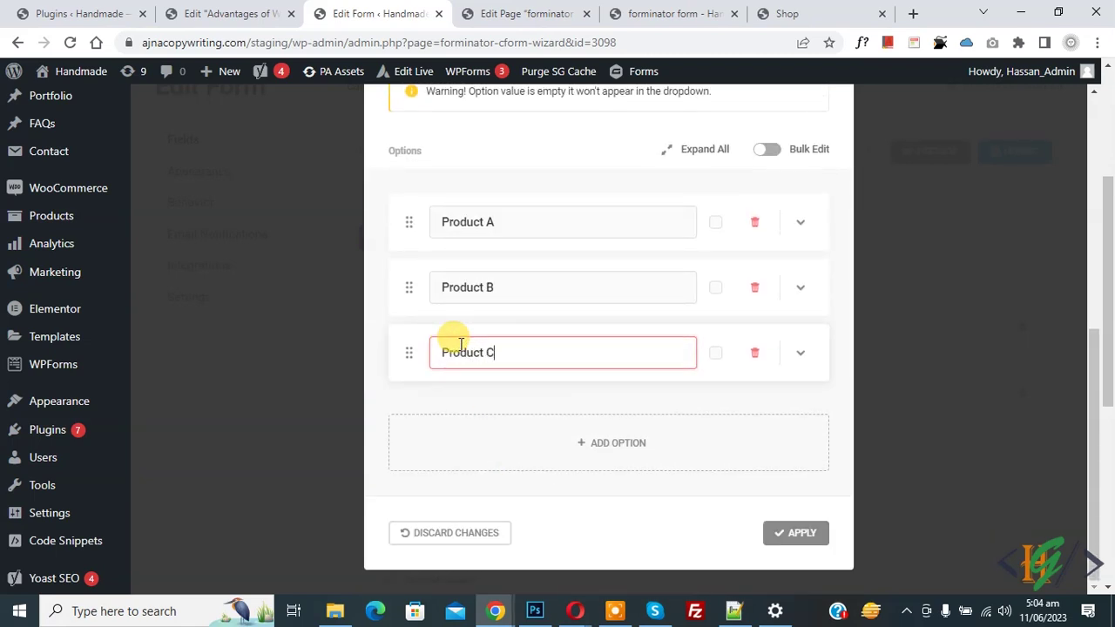
type("roduct C")
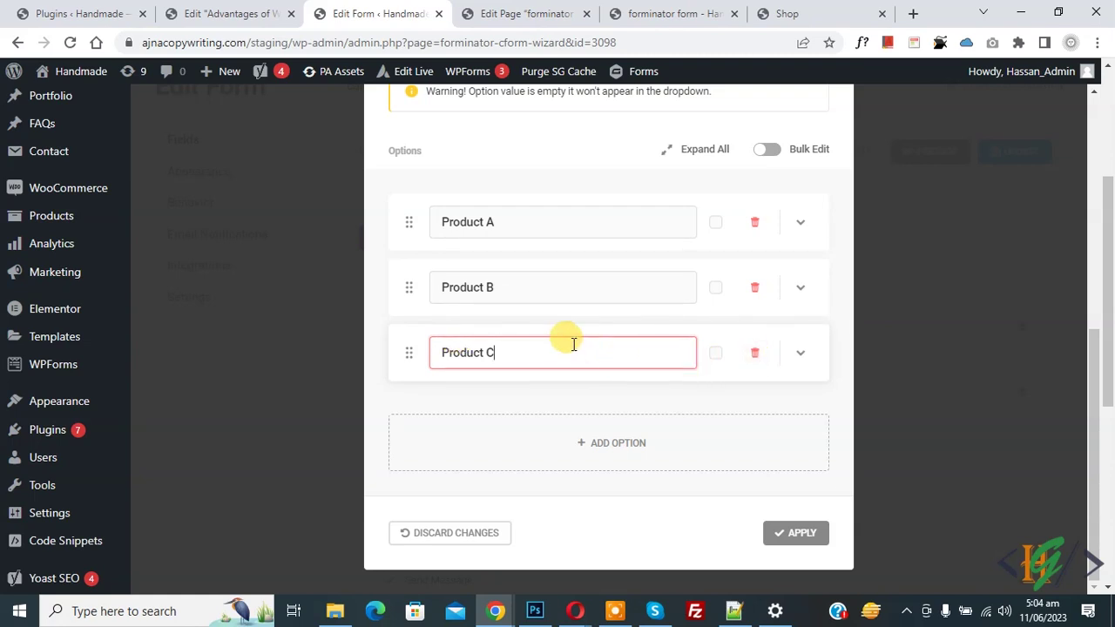
scroll(566, 340, "up", 3)
scroll(567, 340, "up", 3)
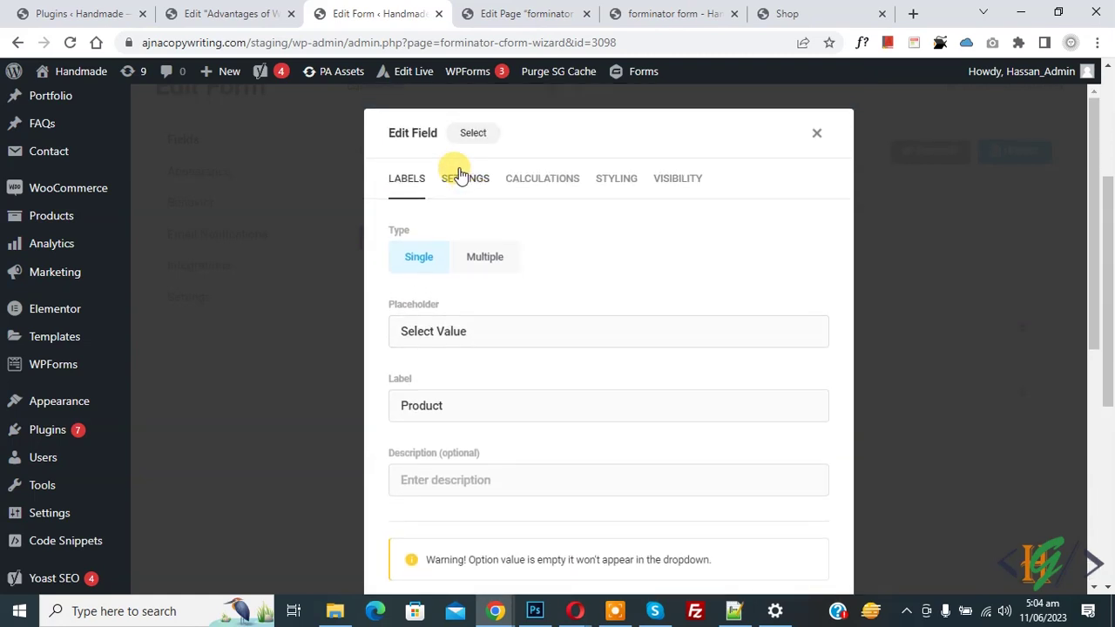
Step: Mark the Product dropdown as Required, leaving the required-field error message empty
left_click(481, 189)
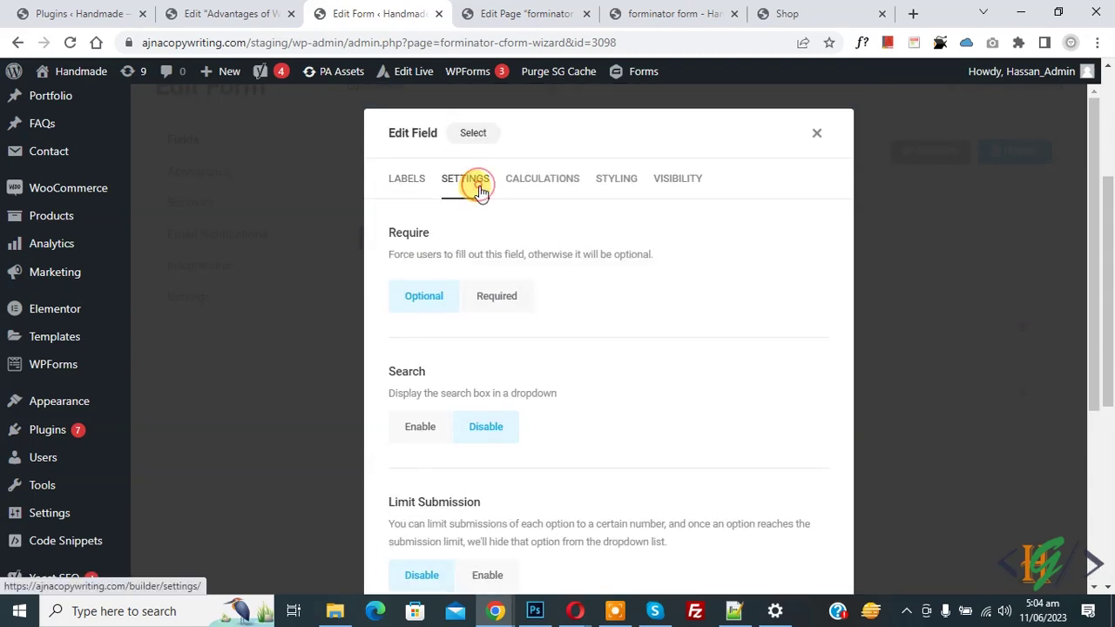
left_click(498, 298)
scroll(586, 301, "down", 1)
left_click(586, 302)
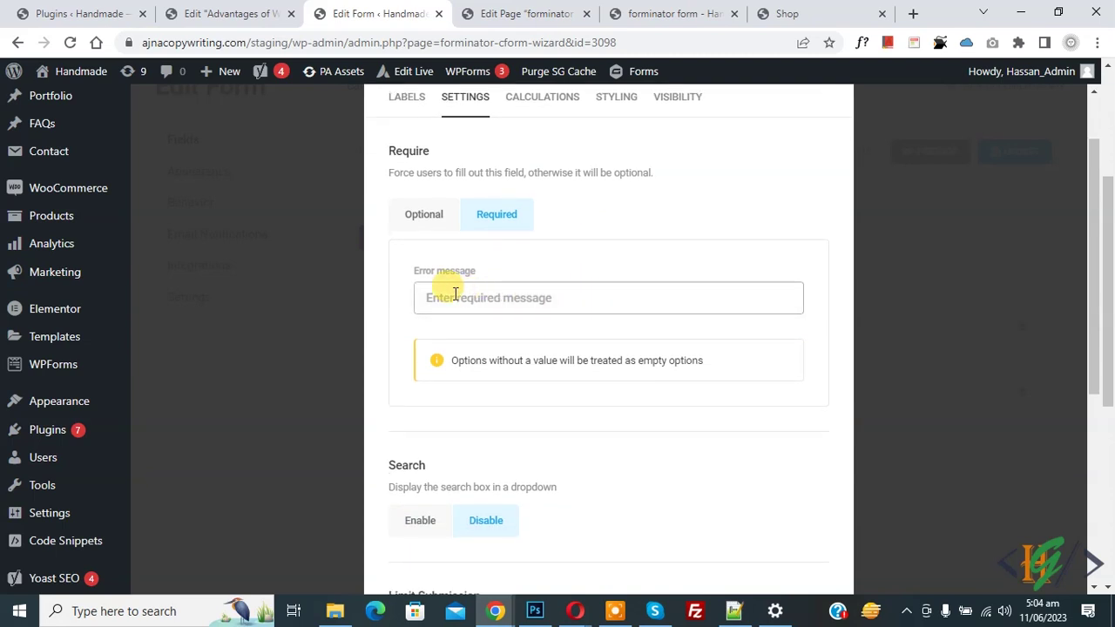
left_click(459, 262)
scroll(461, 270, "down", 2)
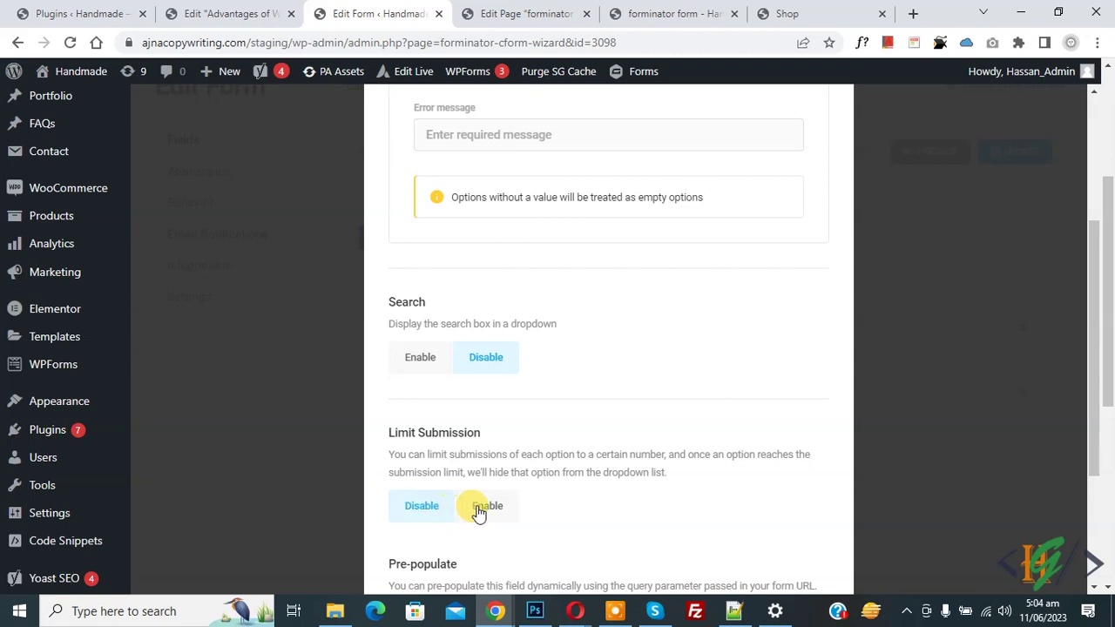
scroll(582, 490, "up", 3)
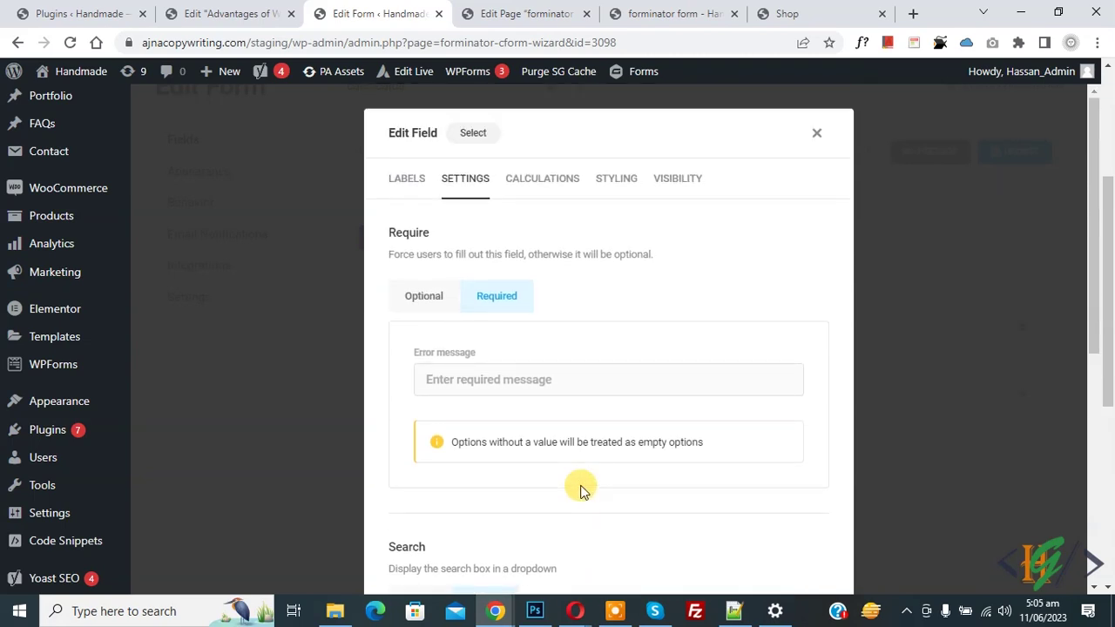
Step: Enable the Product dropdown for use in calculations
left_click(543, 180)
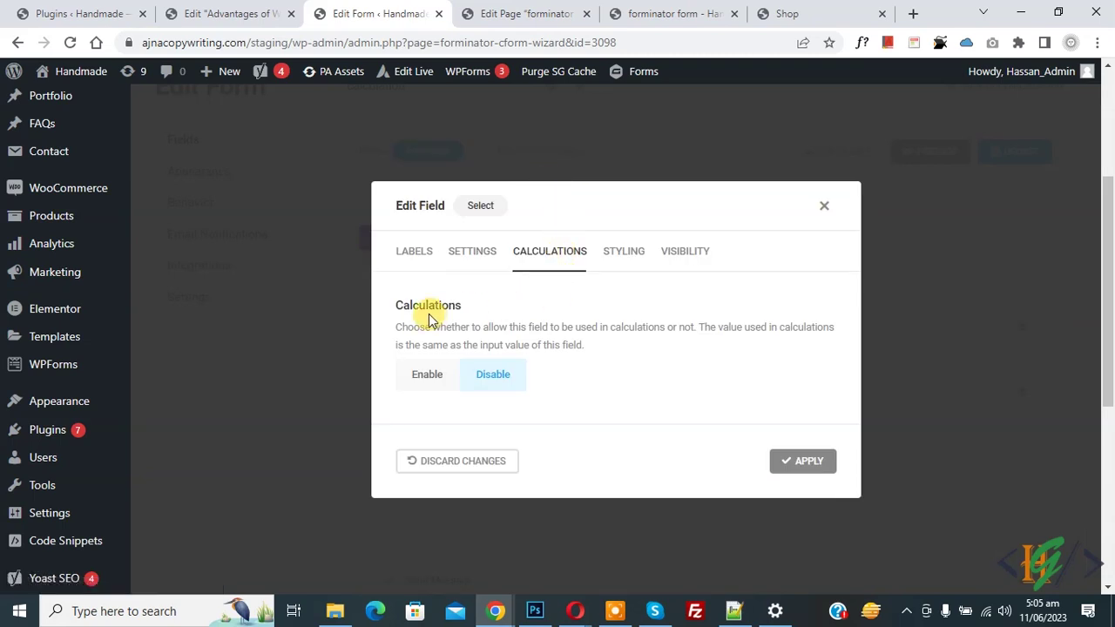
left_click(421, 381)
scroll(572, 305, "down", 2)
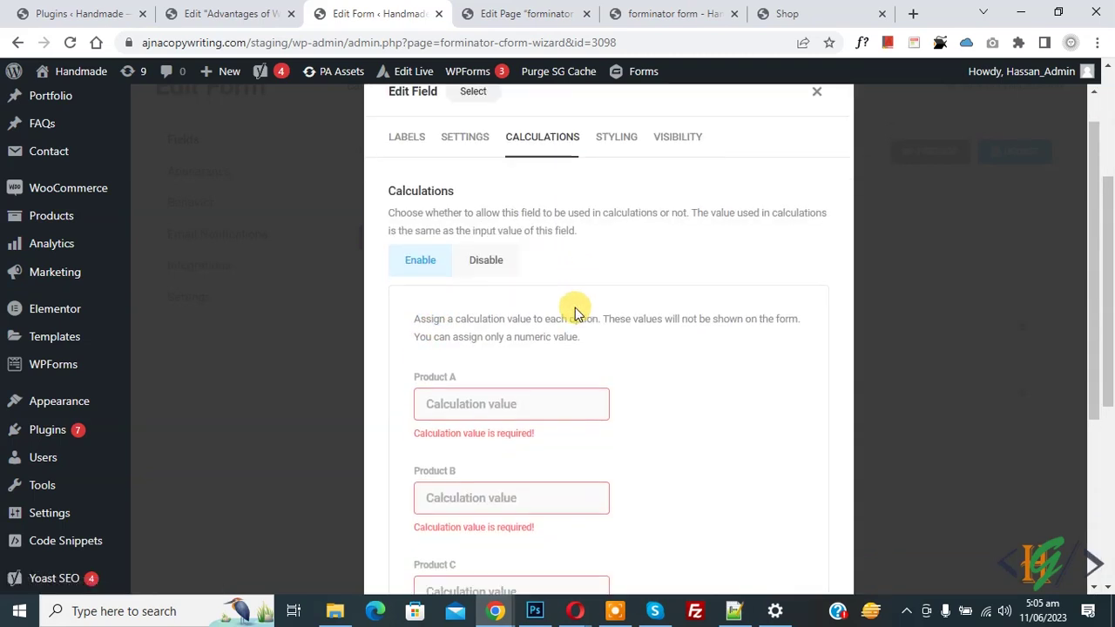
scroll(576, 307, "down", 1)
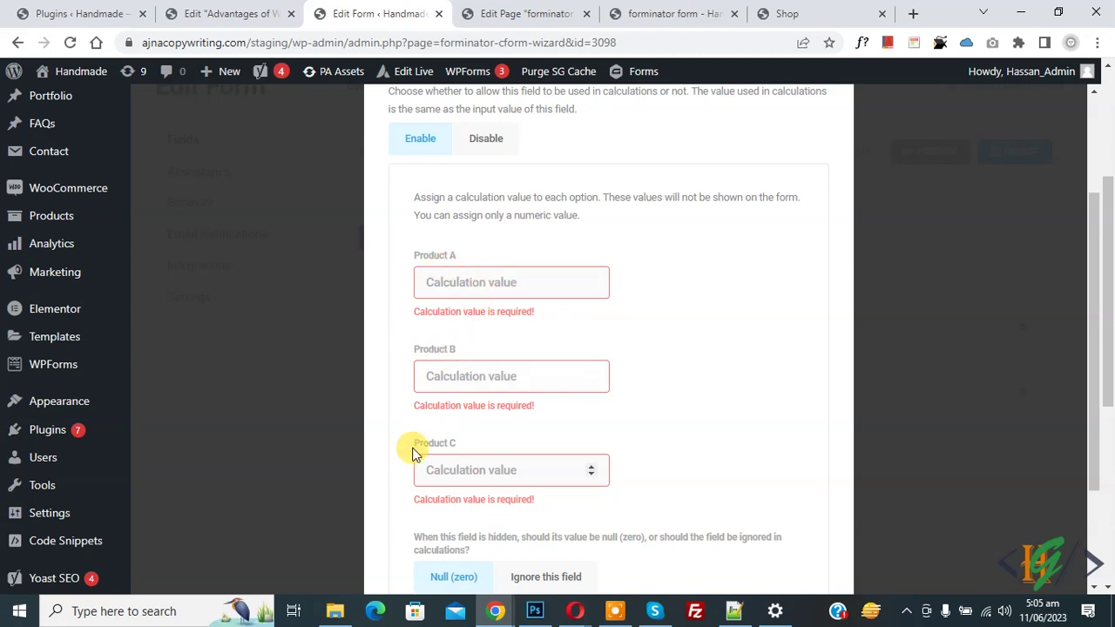
Step: Give Products A, B and C calculation values 10, 20 and 30, then review Styling and Visibility
left_click(460, 280)
type("10")
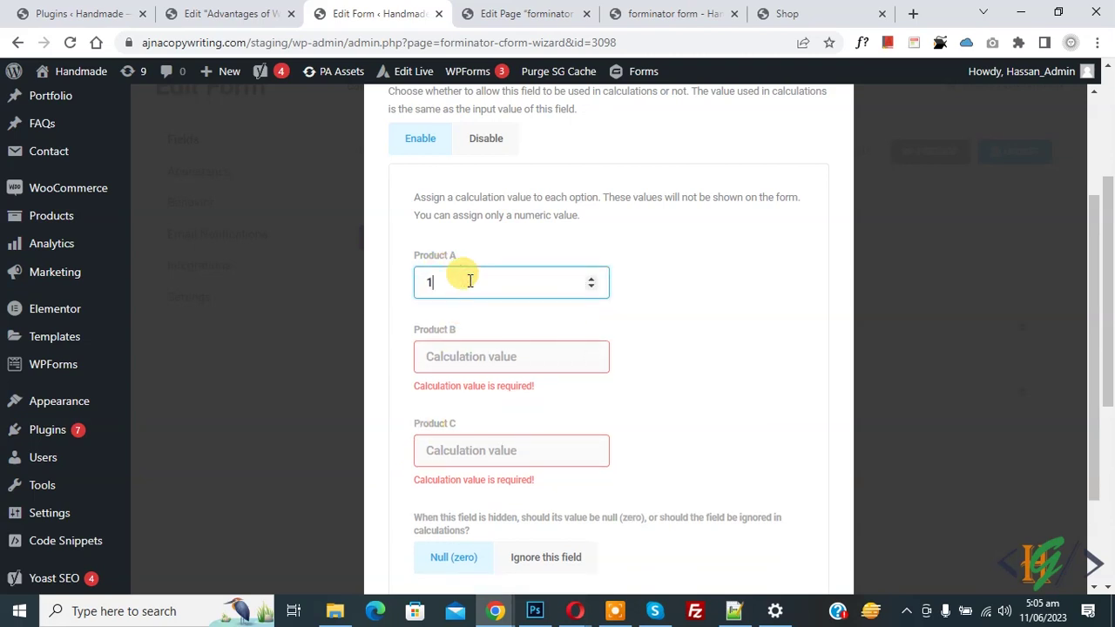
left_click(460, 362)
type("20")
left_click(451, 443)
type("30")
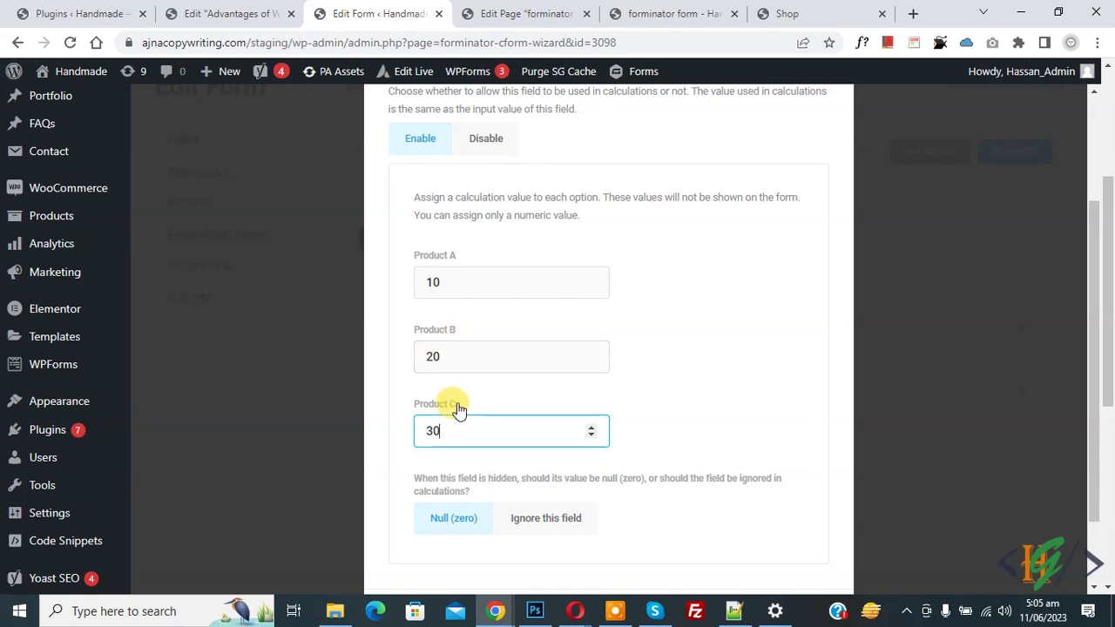
scroll(567, 401, "down", 1)
scroll(565, 401, "up", 3)
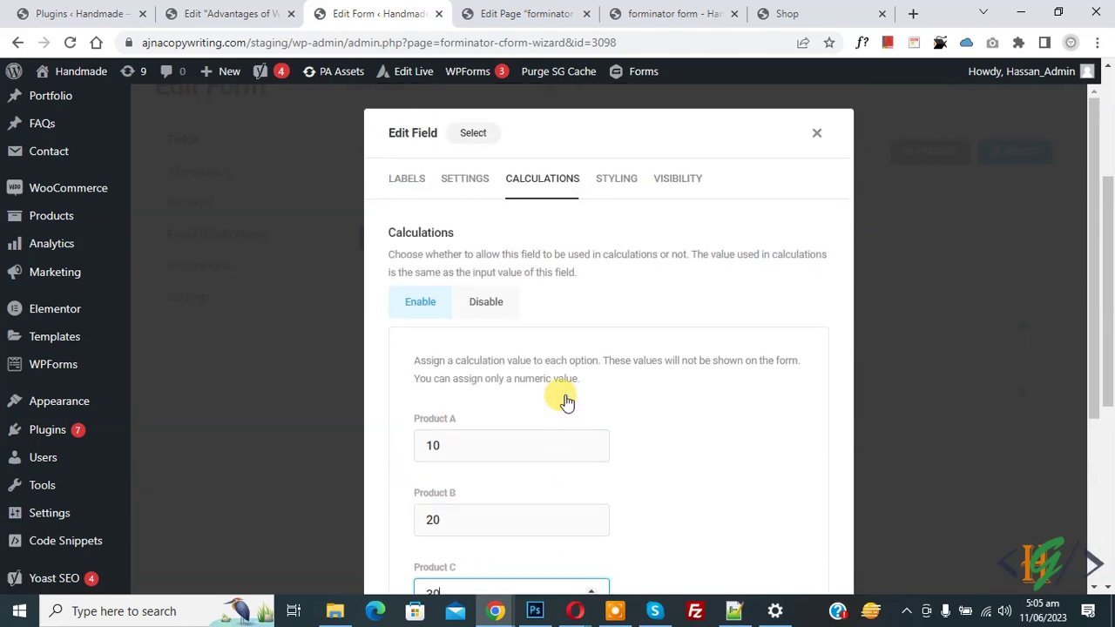
left_click(616, 180)
left_click(692, 263)
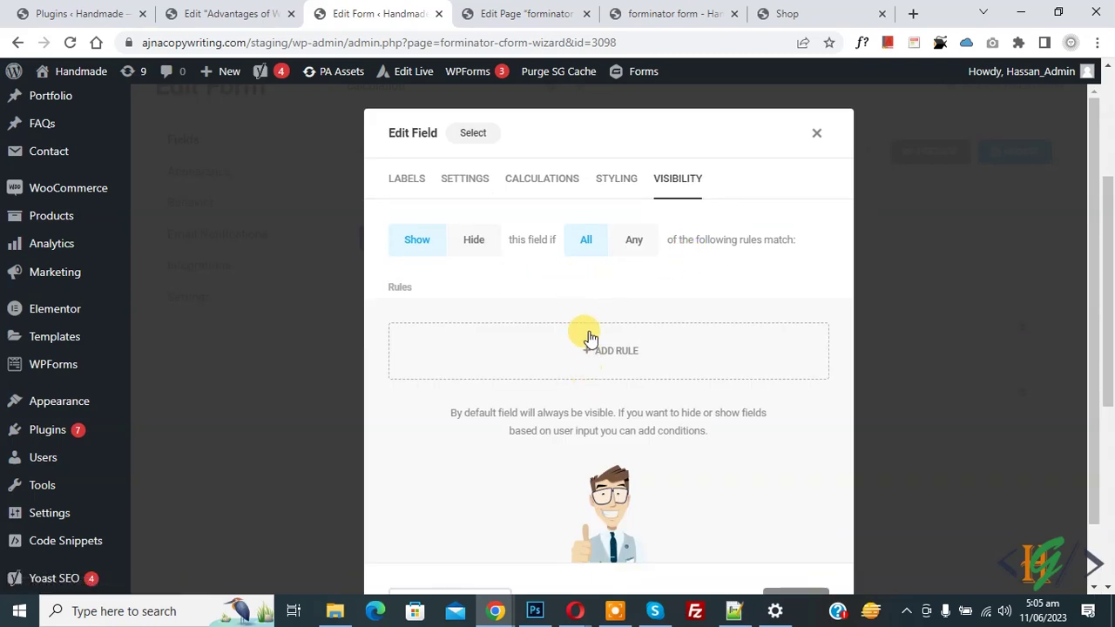
Step: Apply the Product field changes and update the form
scroll(623, 332, "down", 1)
left_click(793, 532)
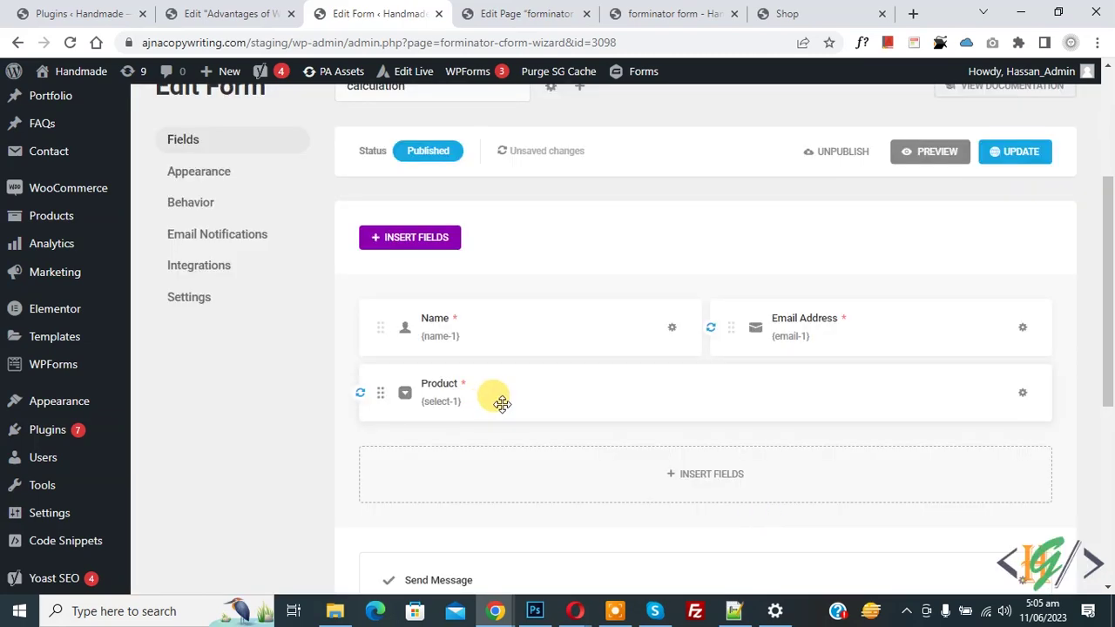
left_click(1021, 151)
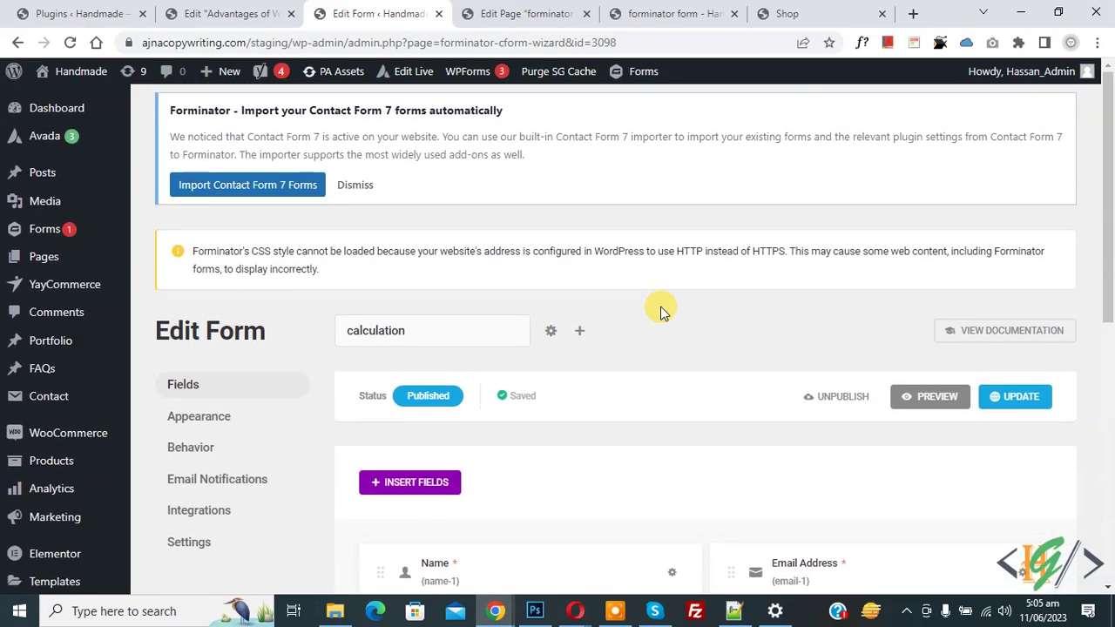
Step: Reload the live 'forminator form' page to show the new Product field
scroll(660, 308, "down", 3)
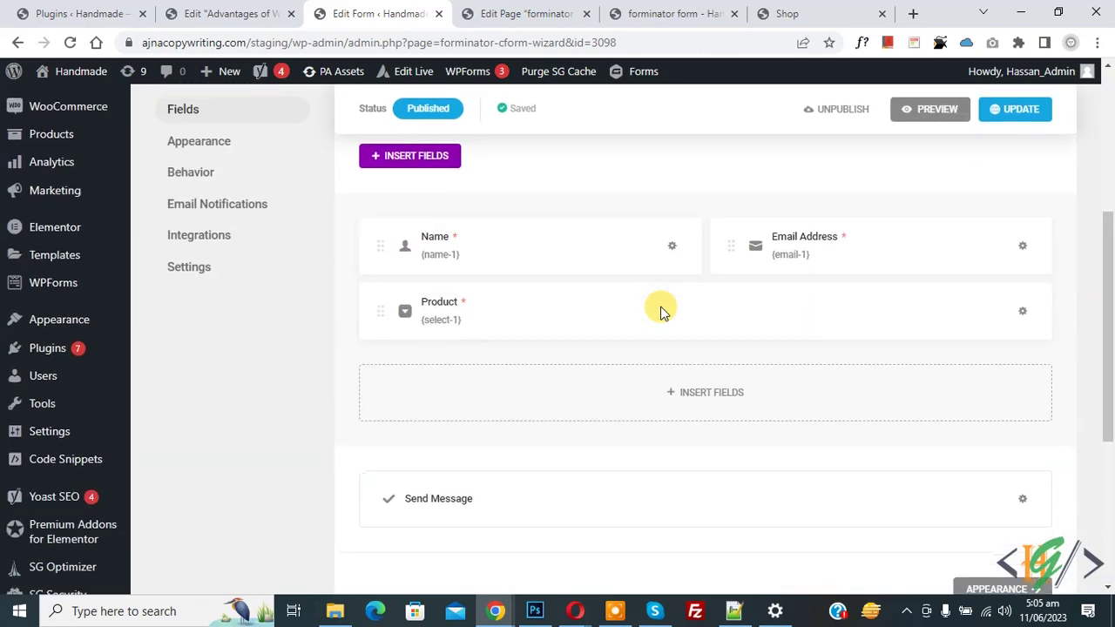
left_click(667, 15)
left_click(67, 42)
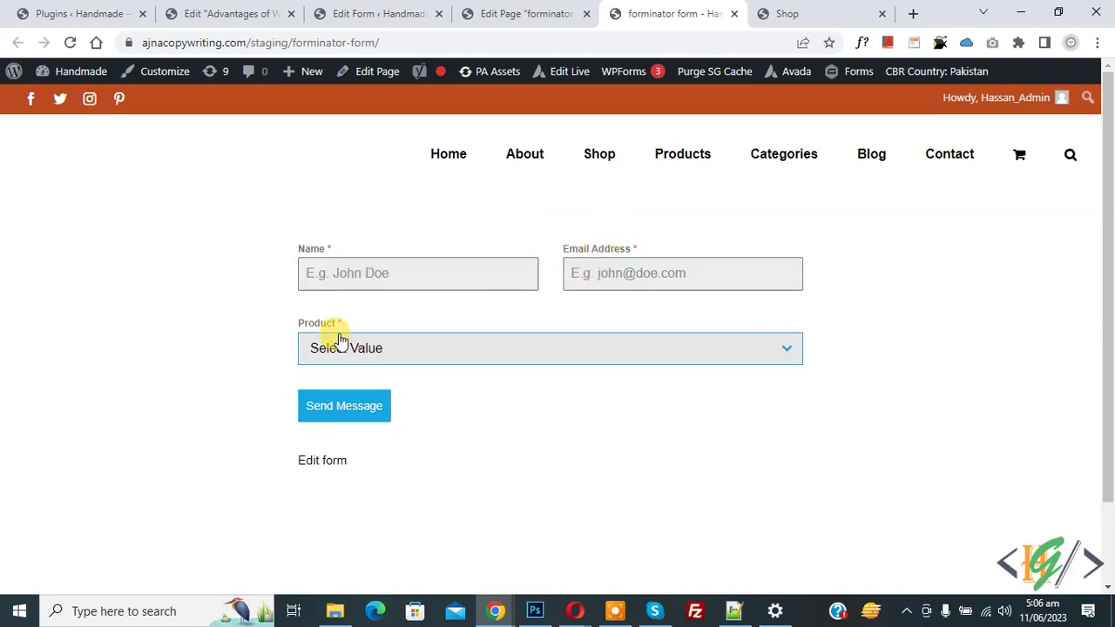
Step: On the live page, choose Product A, then Product B, from the Product dropdown
left_click(420, 353)
left_click(389, 389)
left_click(418, 342)
left_click(405, 427)
Step: Change the Product field's placeholder to 'Select Product' and apply it
left_click(375, 14)
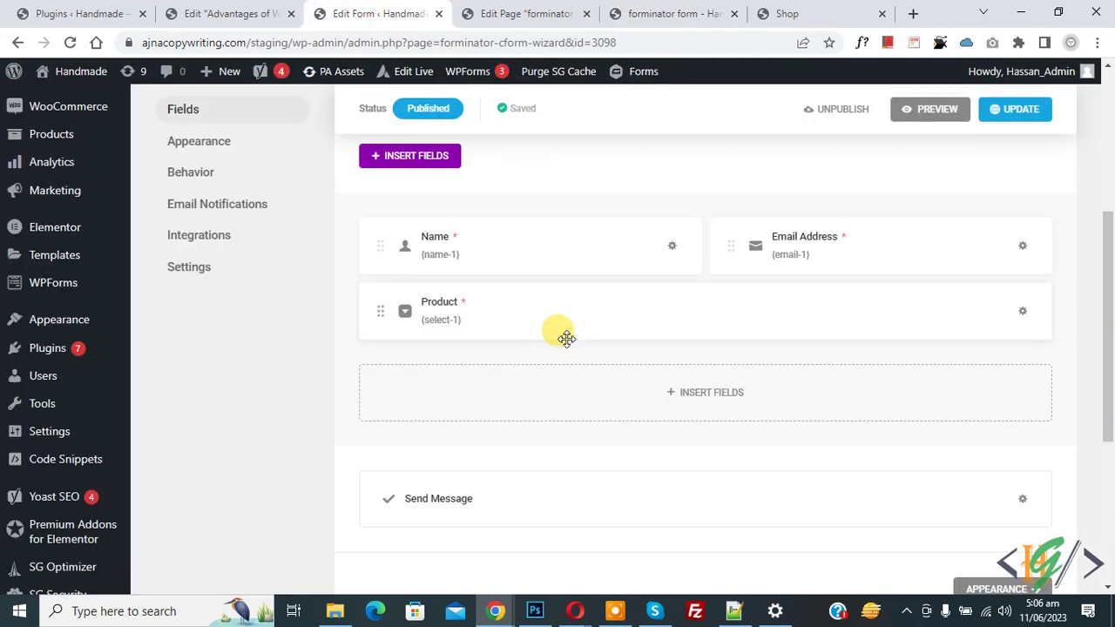
left_click(506, 320)
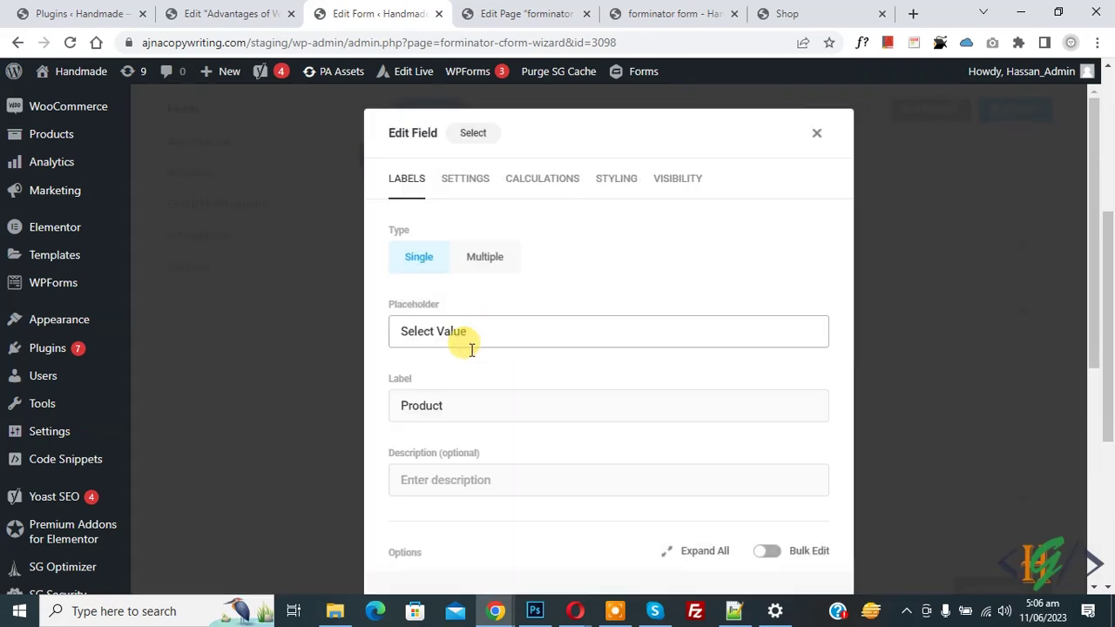
double_click(451, 332)
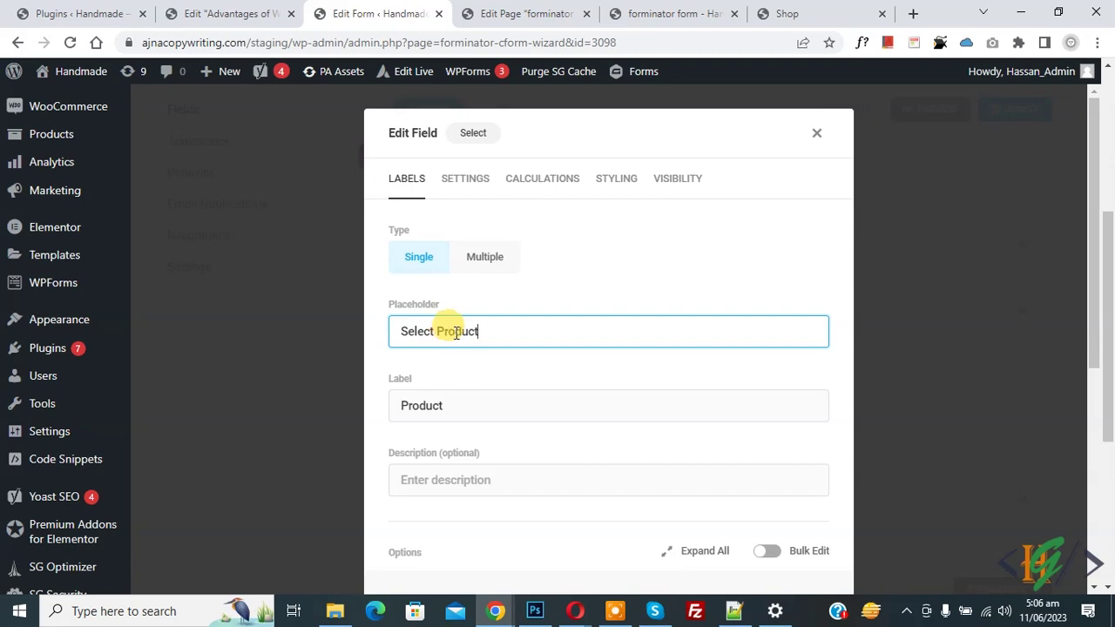
scroll(742, 493, "down", 5)
left_click(815, 533)
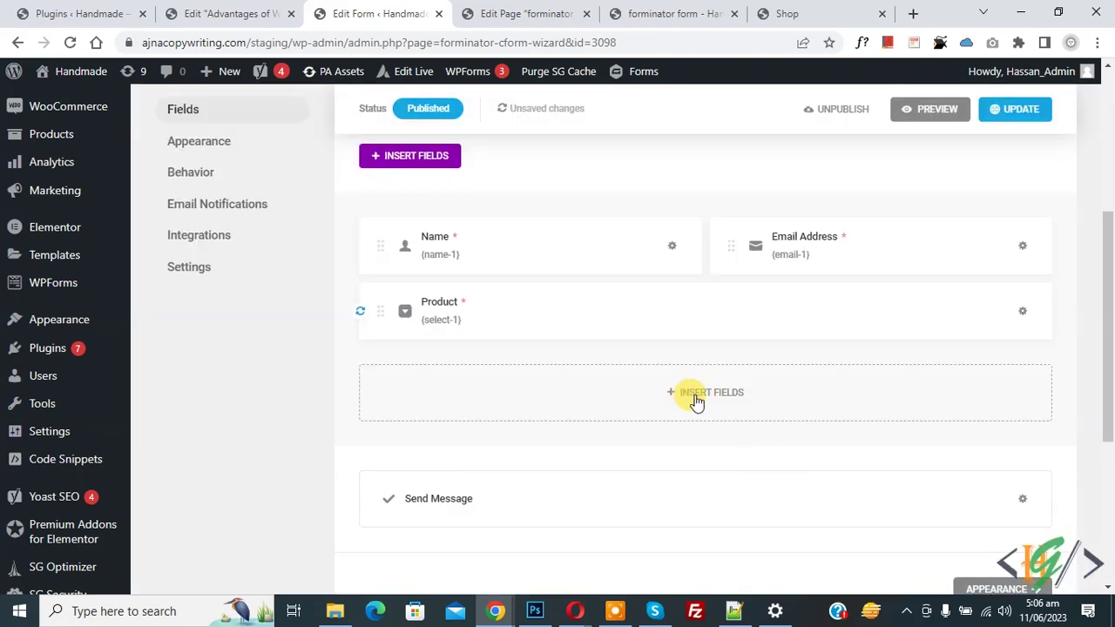
left_click(696, 401)
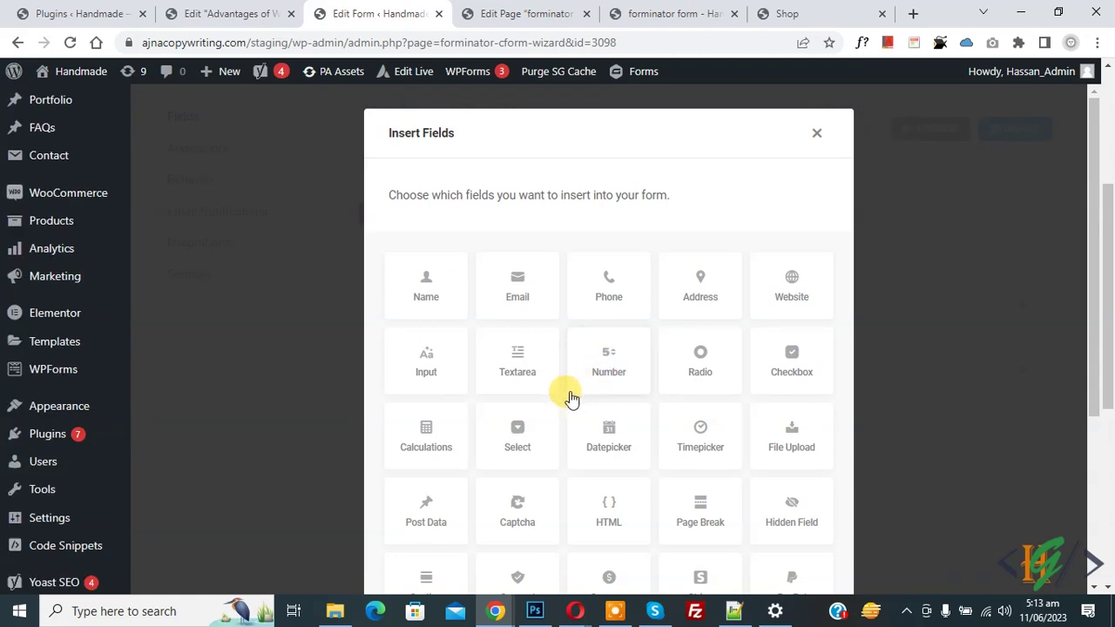
Step: Insert a Select field with placeholder and label both 'Select Quantity'
left_click(529, 440)
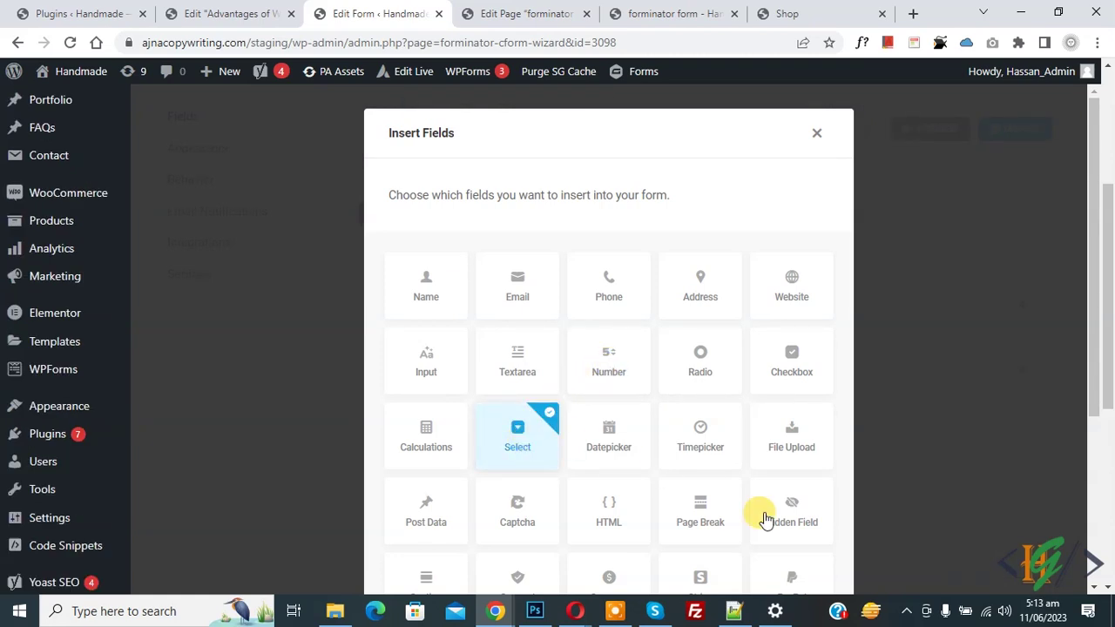
scroll(784, 522, "down", 3)
left_click(786, 533)
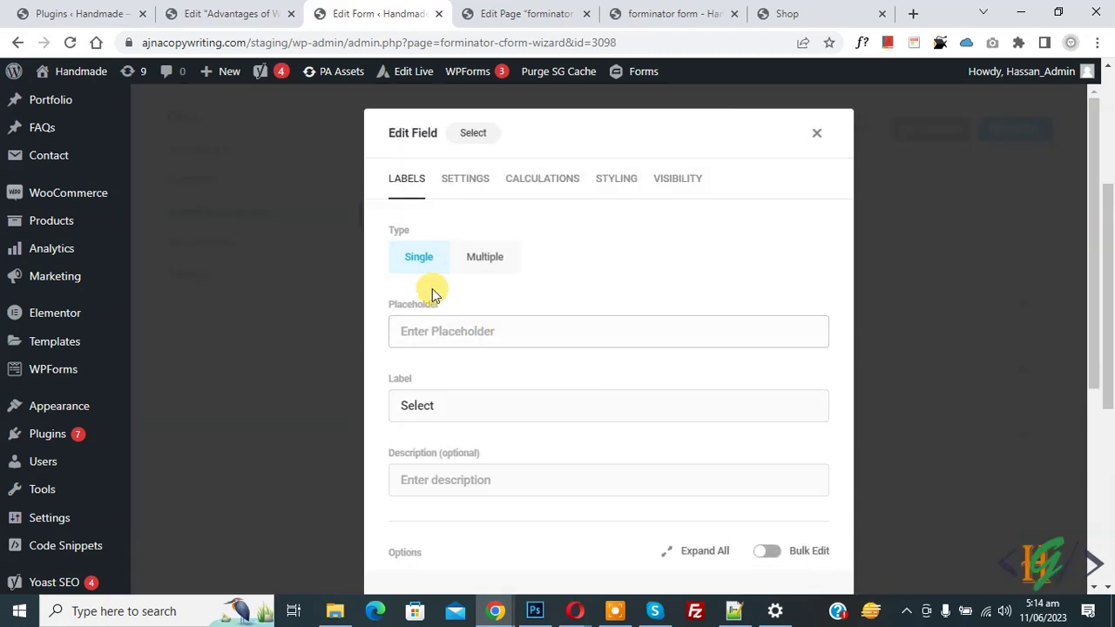
left_click(440, 331)
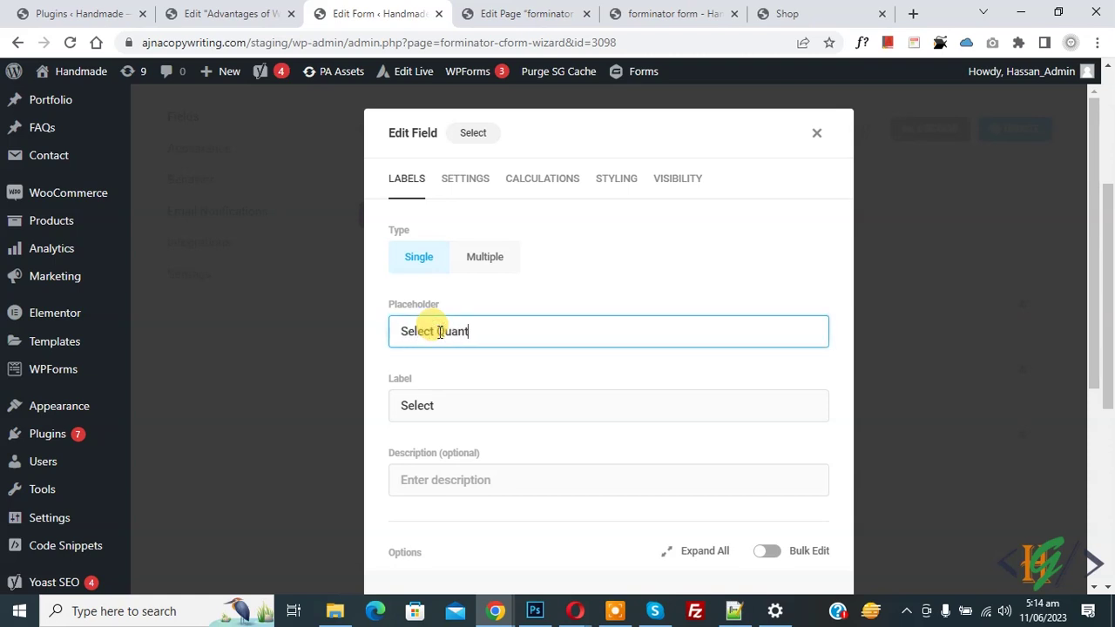
triple_click(439, 331)
key("ctrl+c")
left_click(431, 403)
double_click(431, 405)
key("ctrl+v")
Step: Set the dropdown options to 1 through 5, adding three extra options
scroll(462, 392, "down", 3)
left_click(508, 378)
triple_click(506, 379)
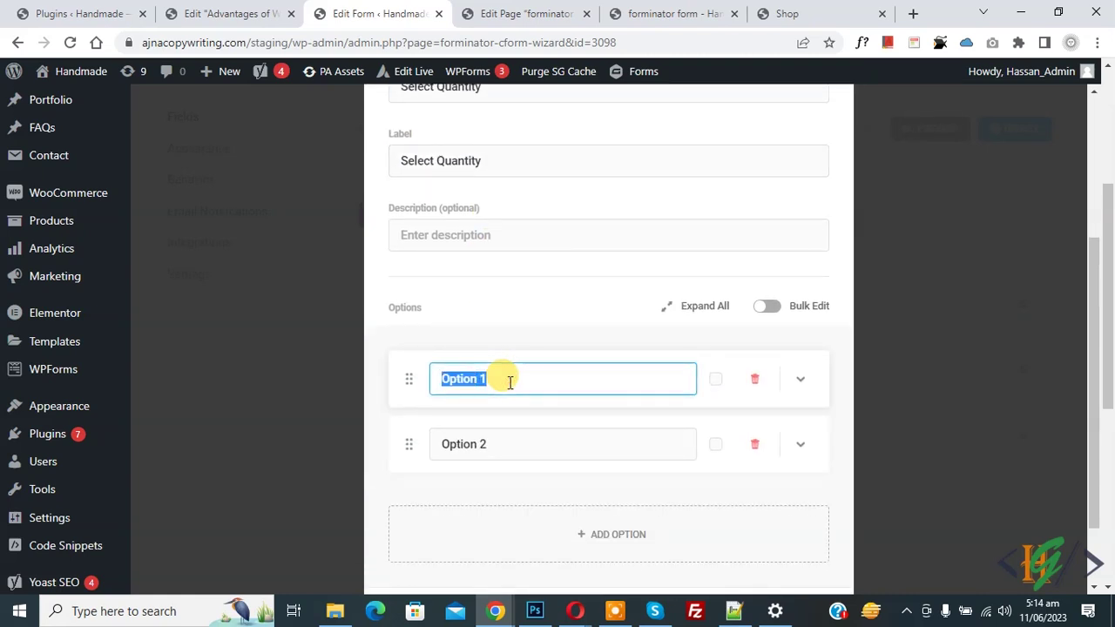
type("1")
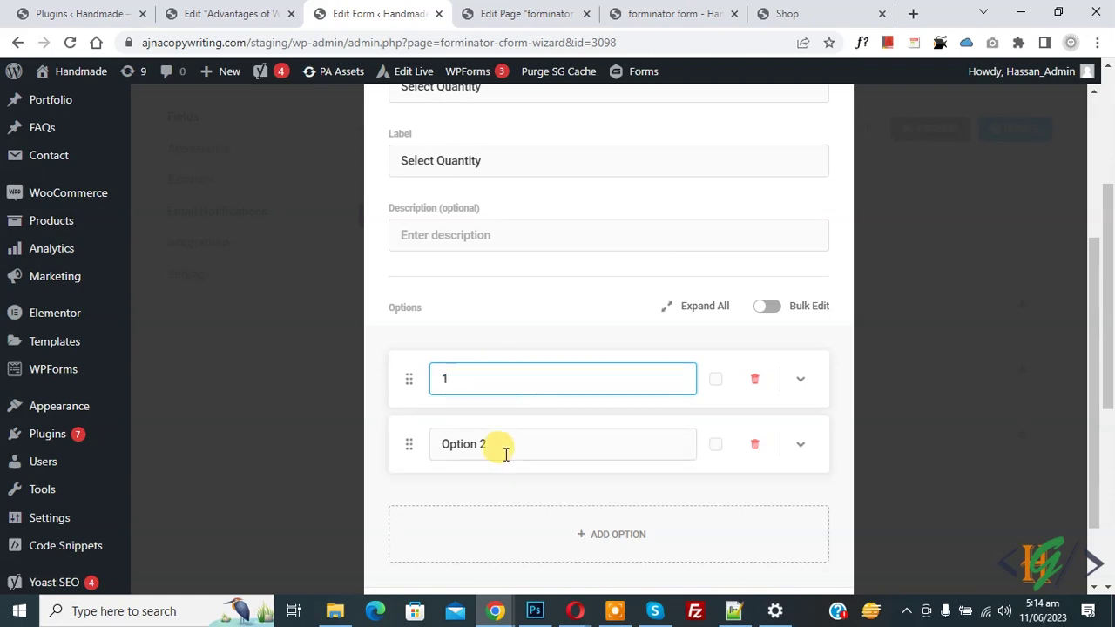
double_click(508, 444)
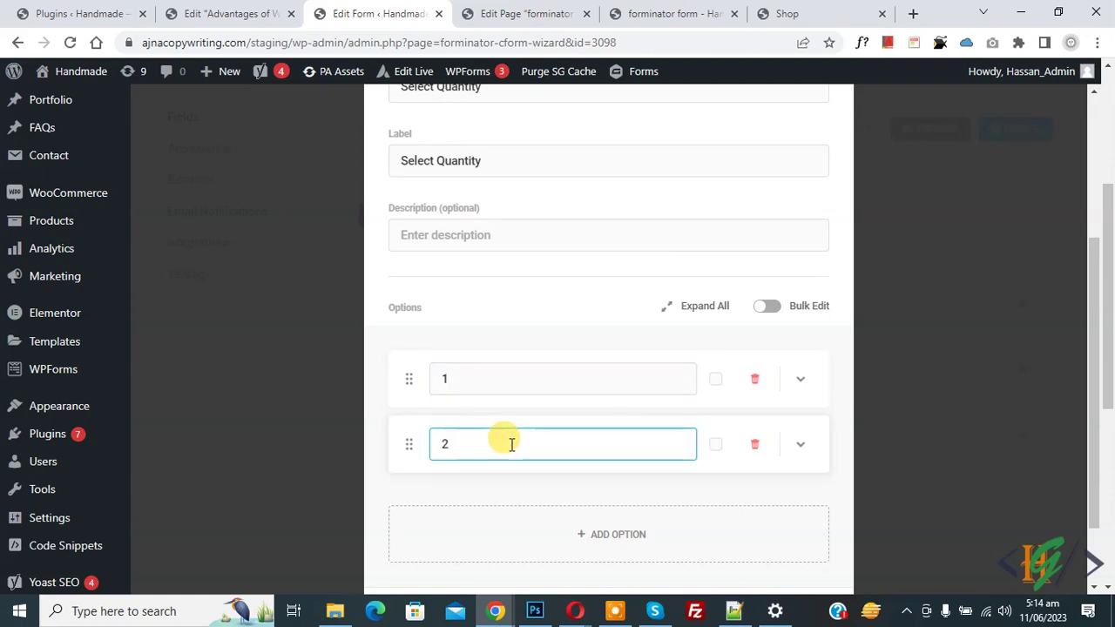
left_click(612, 530)
scroll(615, 523, "down", 2)
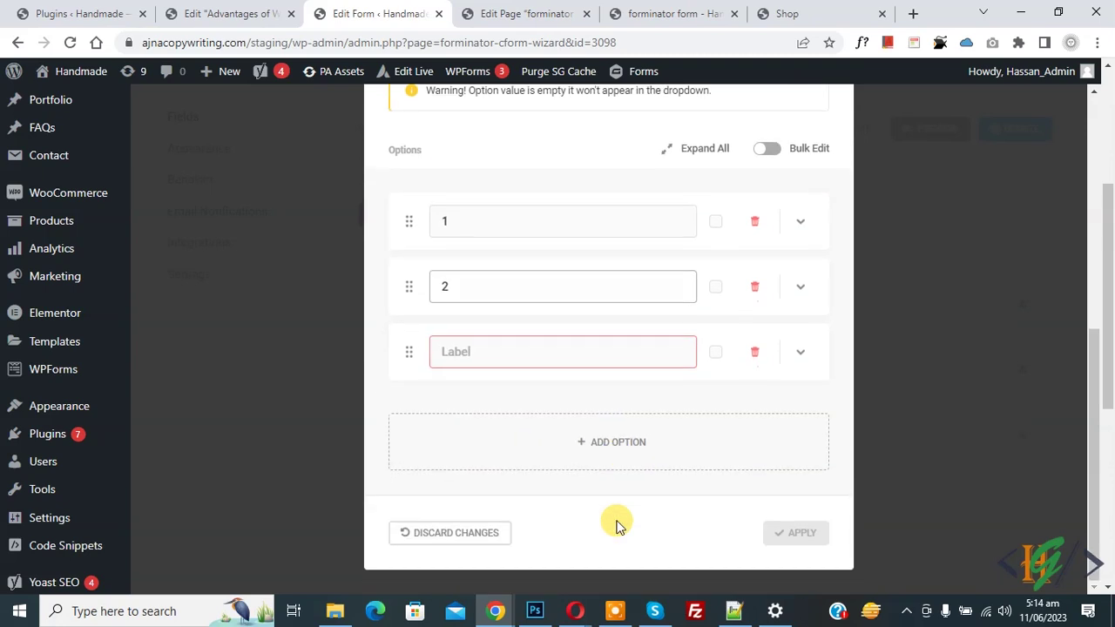
left_click(617, 470)
left_click(610, 530)
left_click(459, 361)
type("3")
left_click(463, 411)
type("4")
left_click(456, 480)
type("5")
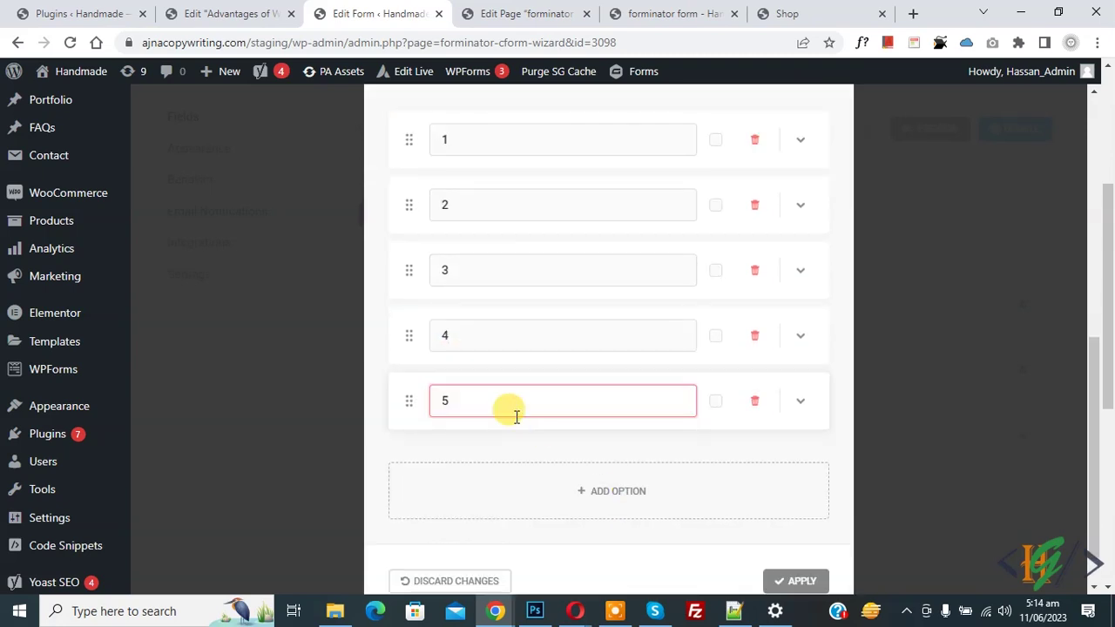
Step: Make the Select Quantity field required
scroll(514, 415, "up", 10)
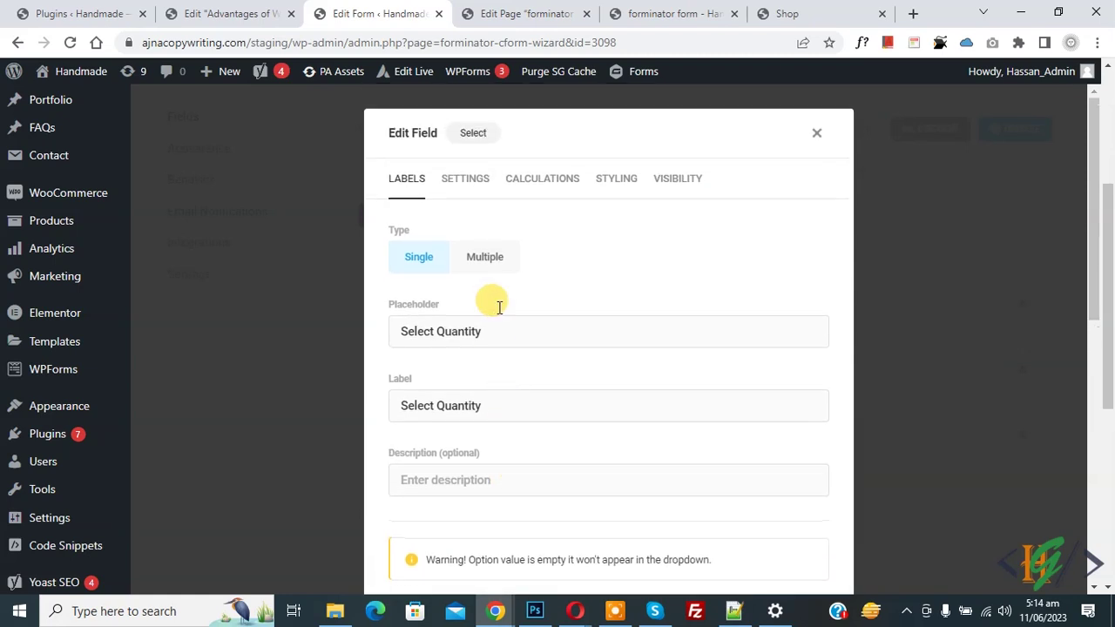
left_click(477, 188)
left_click(494, 301)
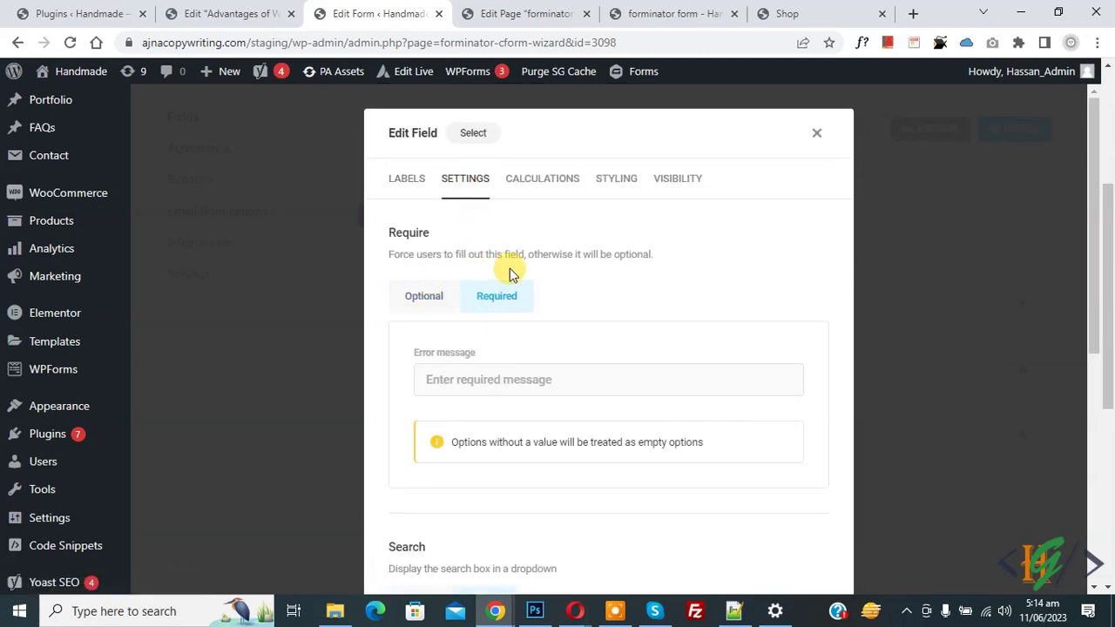
left_click(548, 179)
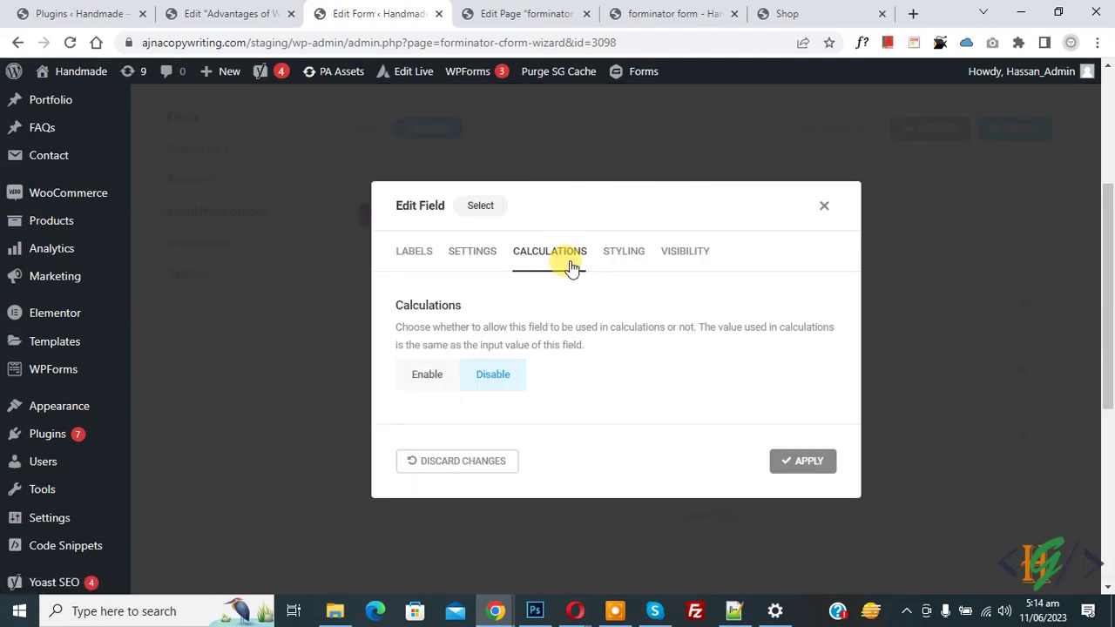
Step: Enable calculations for Select Quantity and enter values 1, 0, 3, 4 and 5 for options 1–5
left_click(443, 384)
scroll(495, 352, "down", 1)
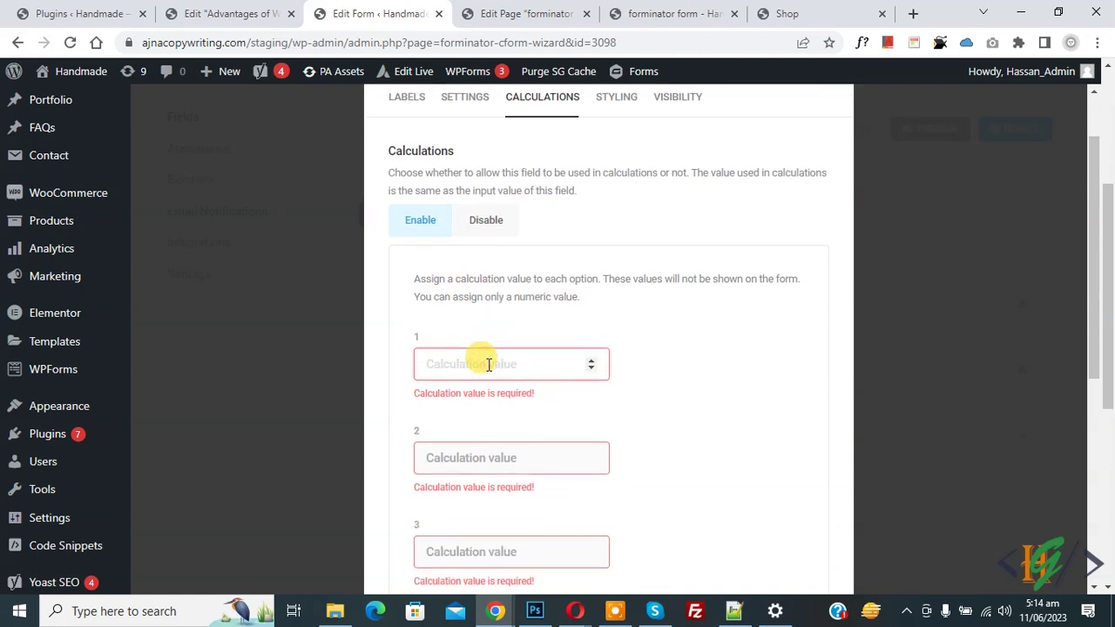
left_click(488, 364)
type("1")
left_click(468, 438)
type("0")
scroll(470, 392, "down", 2)
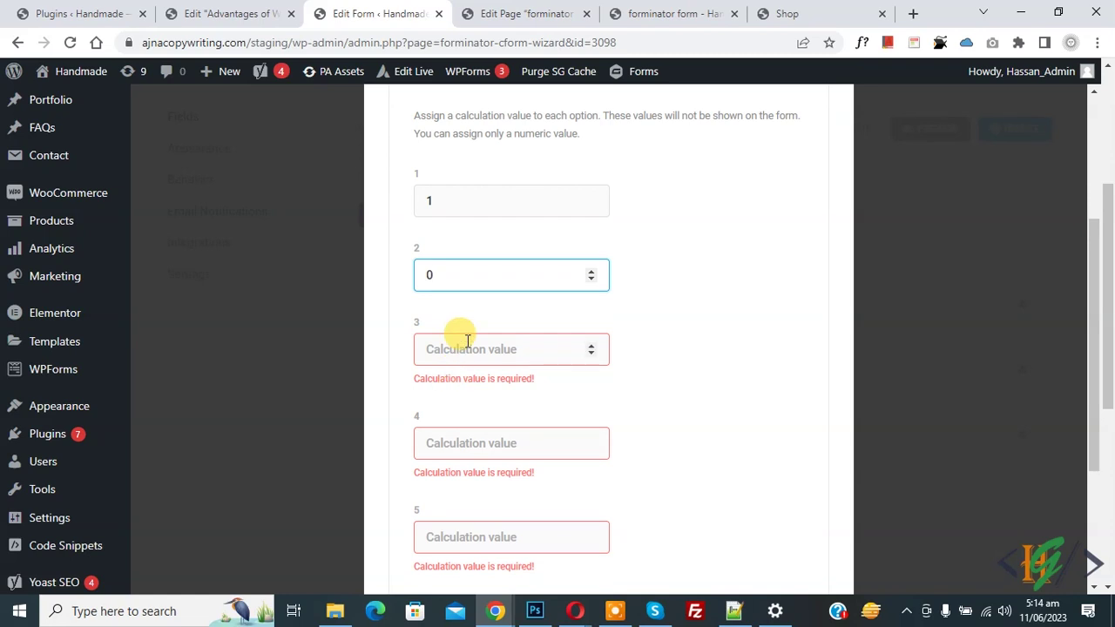
left_click(468, 340)
type("3")
left_click(436, 424)
type("4")
left_click(438, 518)
type("5")
Step: Apply the quantity field settings and update the form
scroll(706, 504, "down", 2)
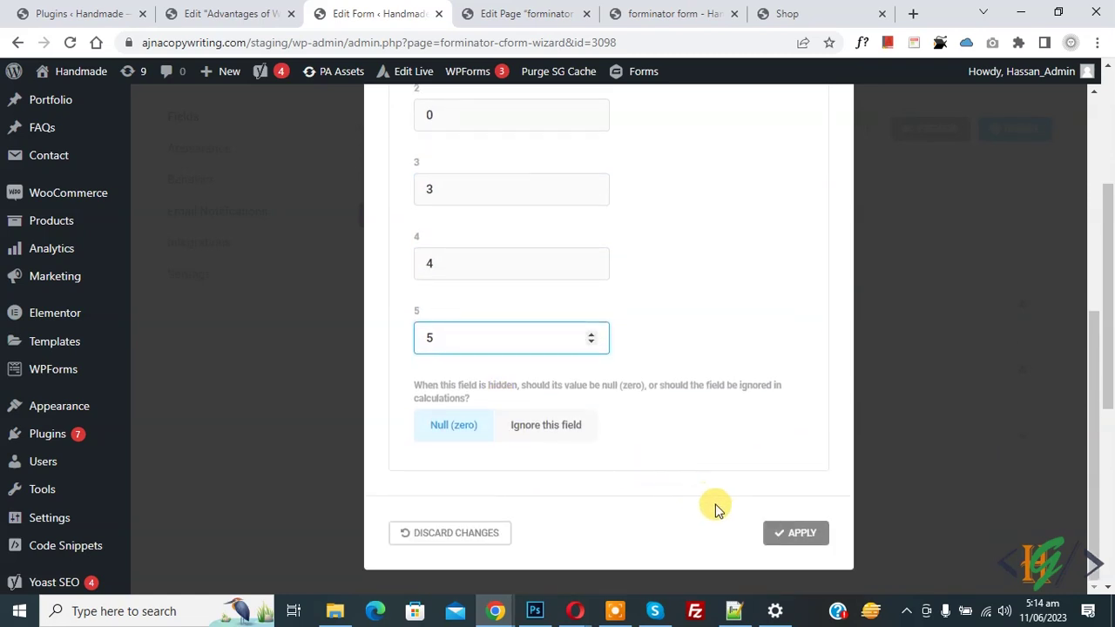
left_click(793, 535)
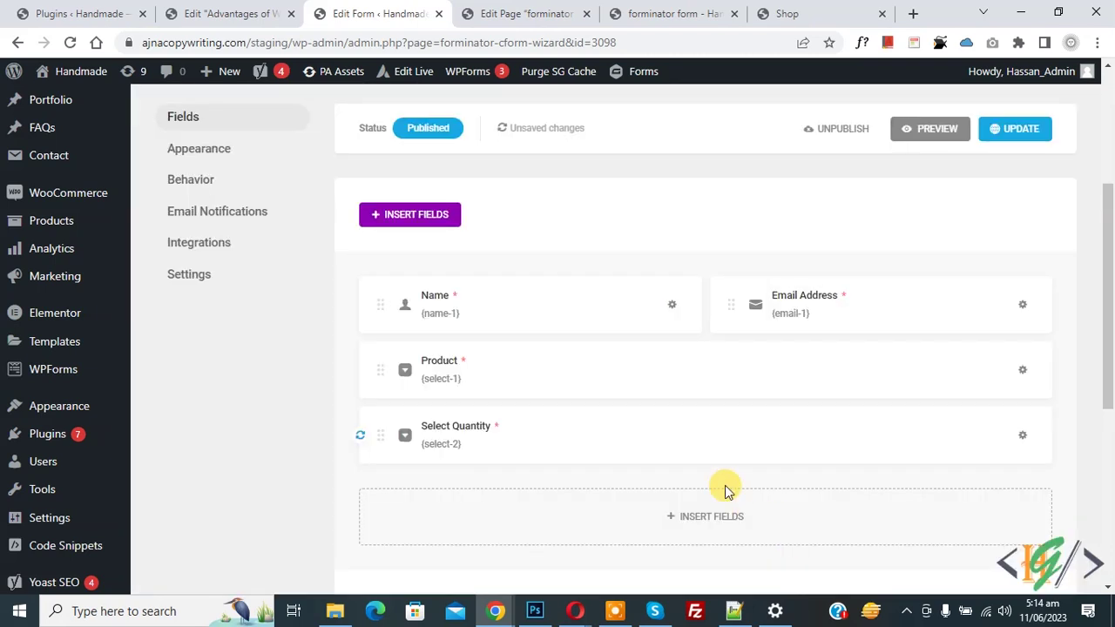
left_click(1010, 131)
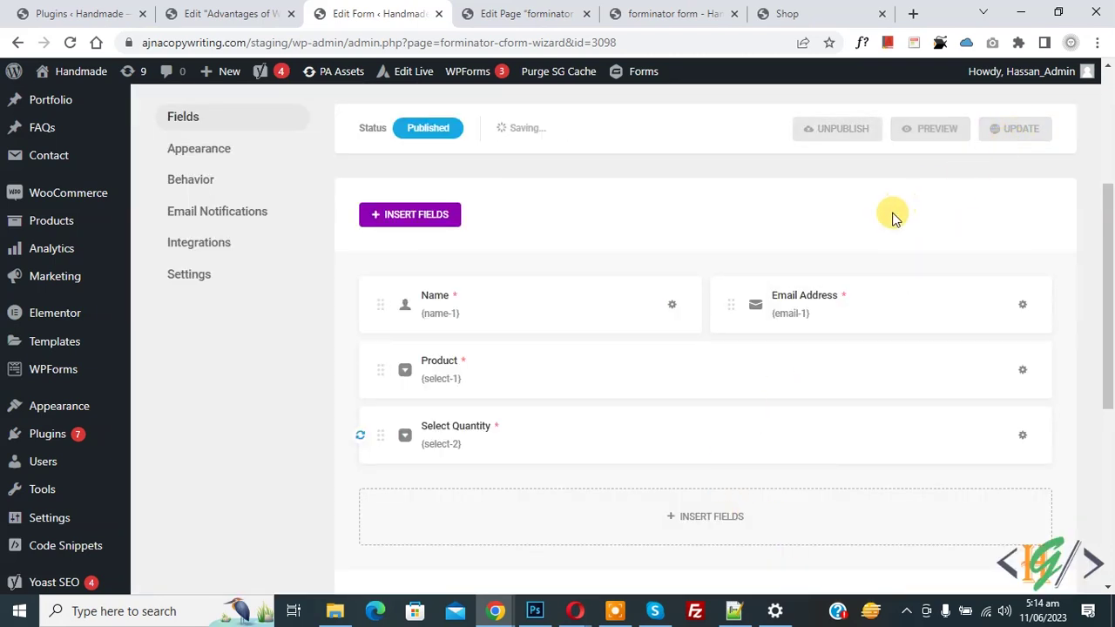
left_click(672, 13)
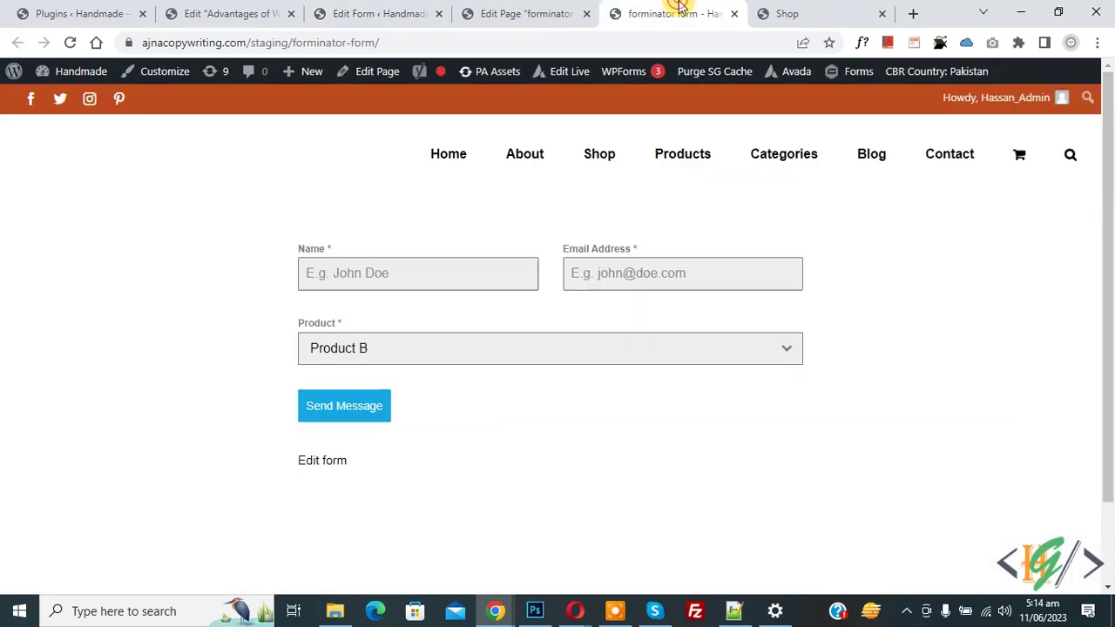
left_click(73, 43)
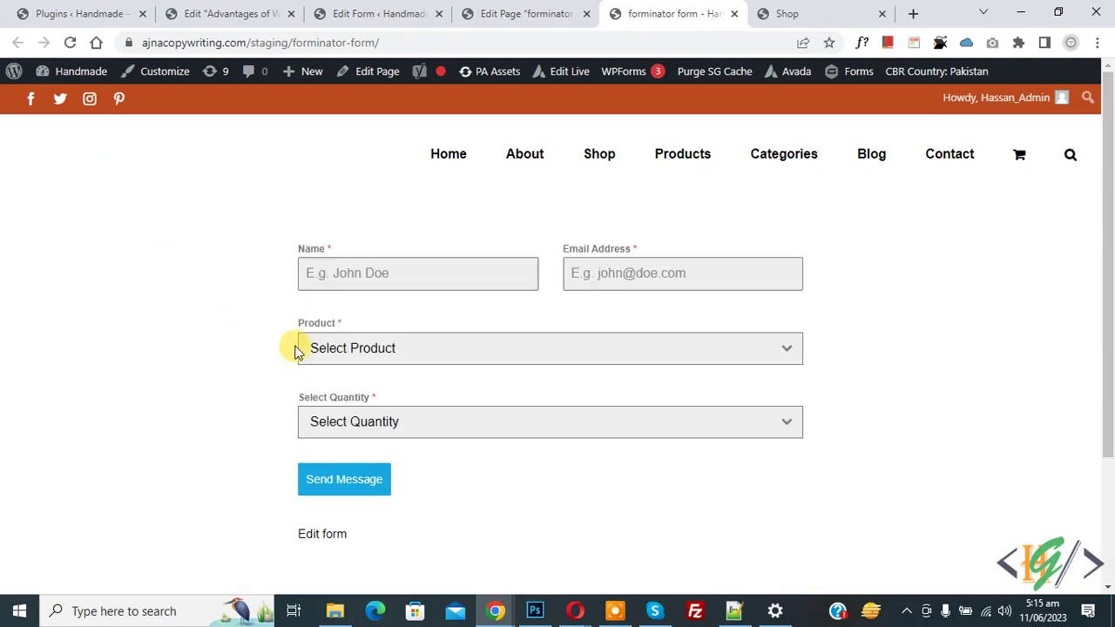
left_click(311, 271)
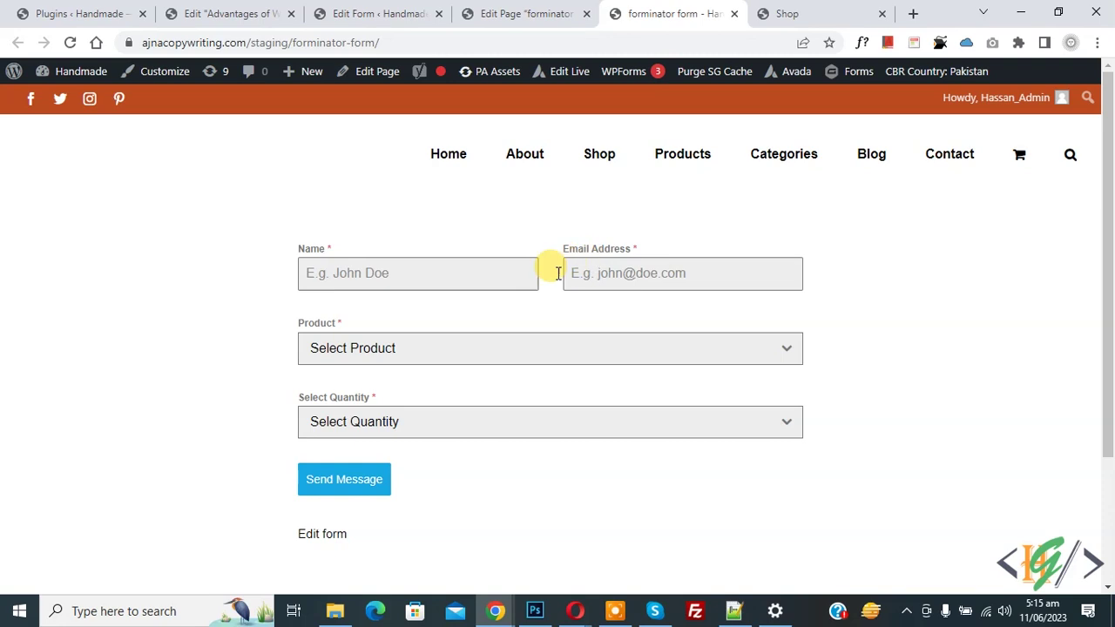
left_click(386, 350)
left_click(386, 427)
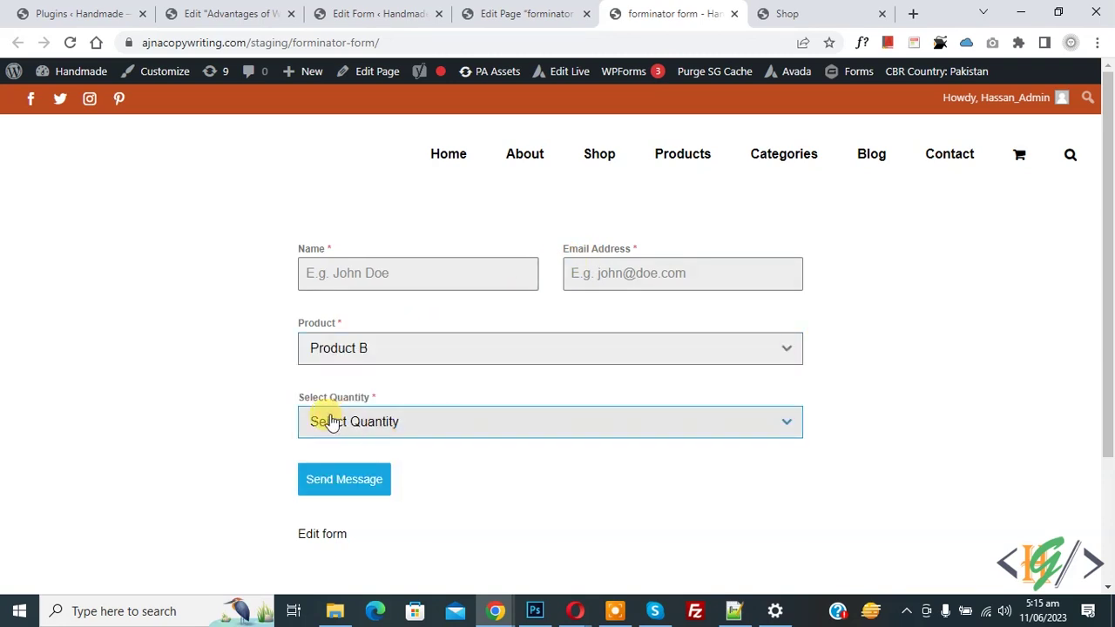
left_click(404, 427)
left_click(369, 364)
left_click(398, 417)
left_click(383, 338)
left_click(398, 11)
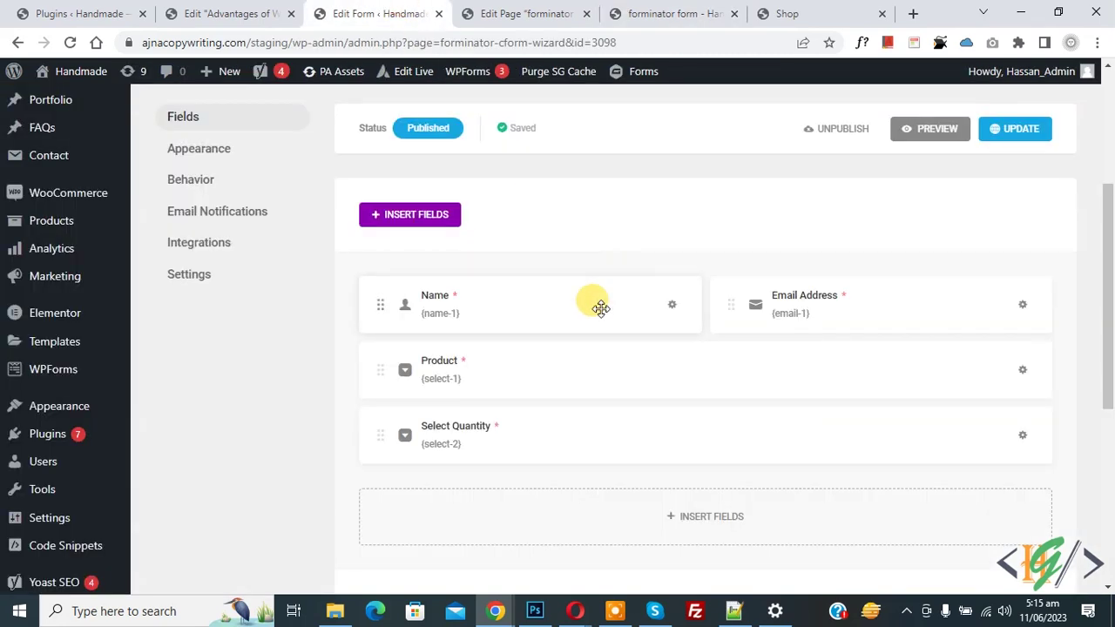
Step: Change the Select Quantity option 2 calculation value from 0 to 2
left_click(513, 436)
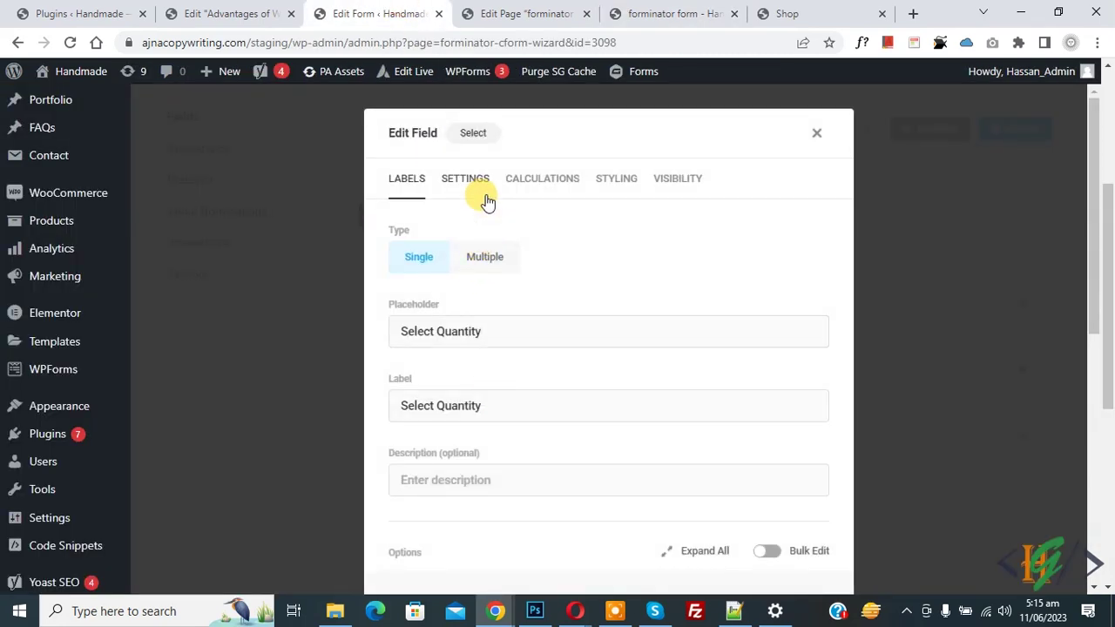
left_click(517, 187)
scroll(418, 344, "down", 2)
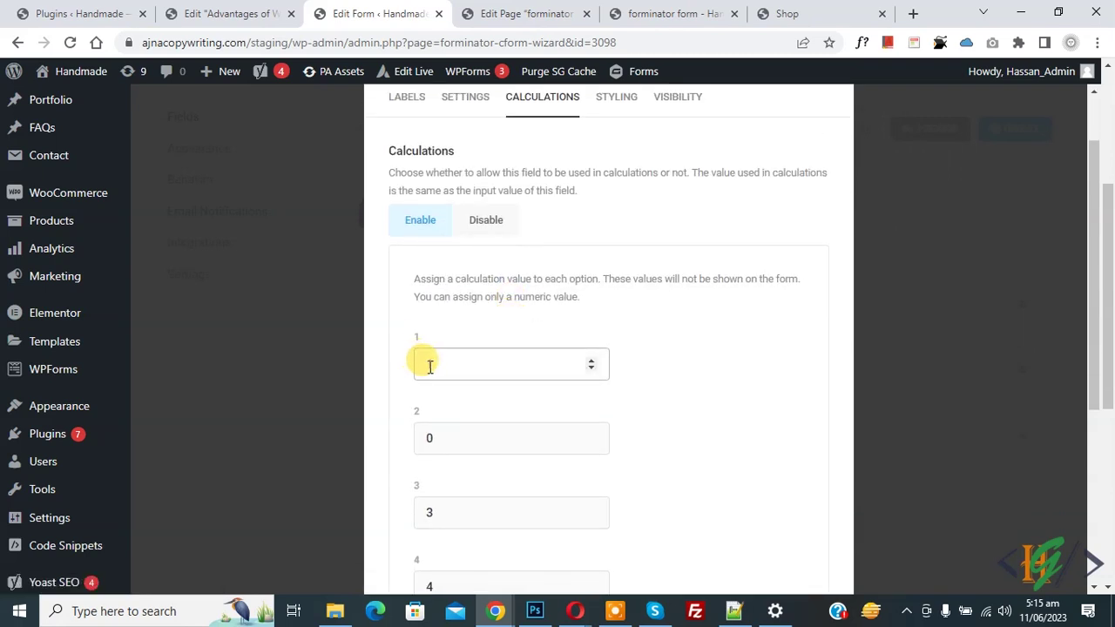
left_click(443, 436)
key("BackSpace")
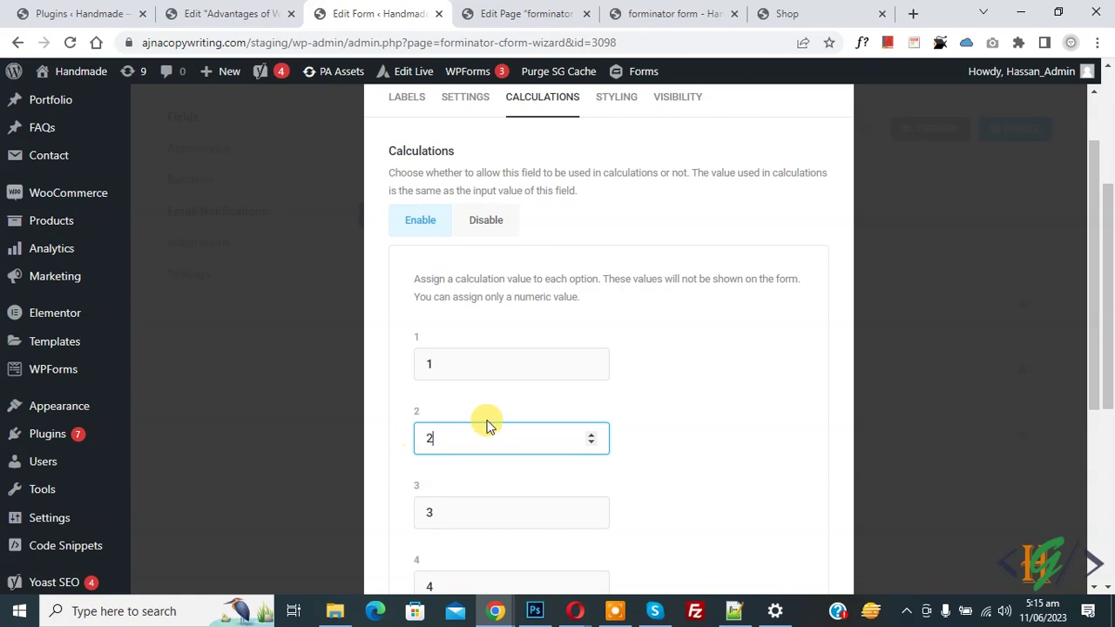
type("2")
Step: Apply the corrected calculation values and update the form
scroll(533, 403, "down", 1)
scroll(534, 403, "down", 4)
left_click(796, 530)
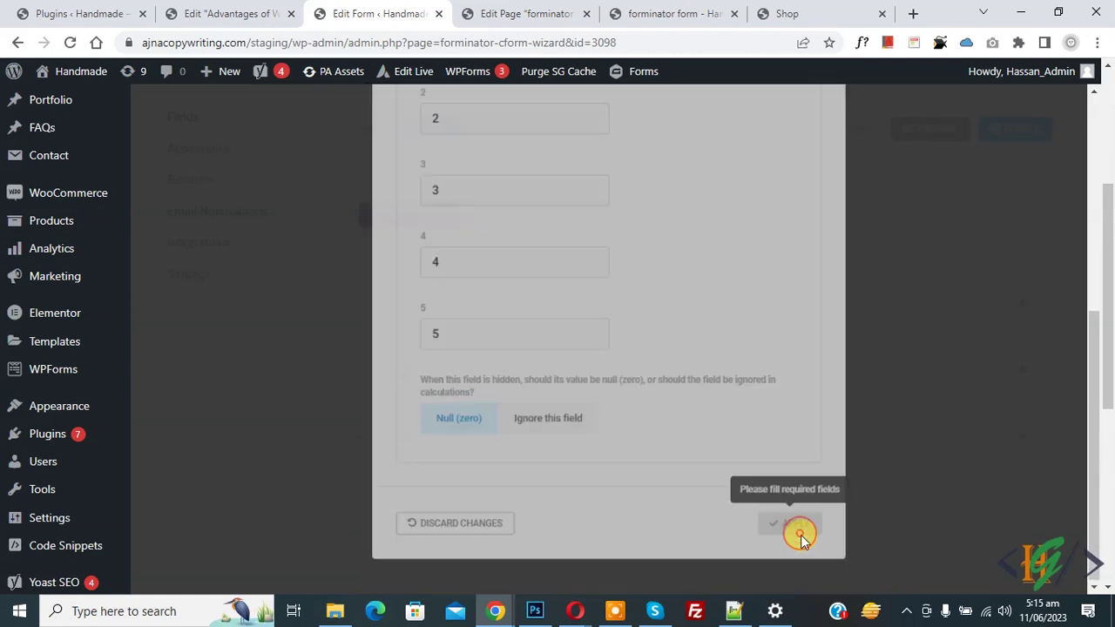
left_click(1015, 129)
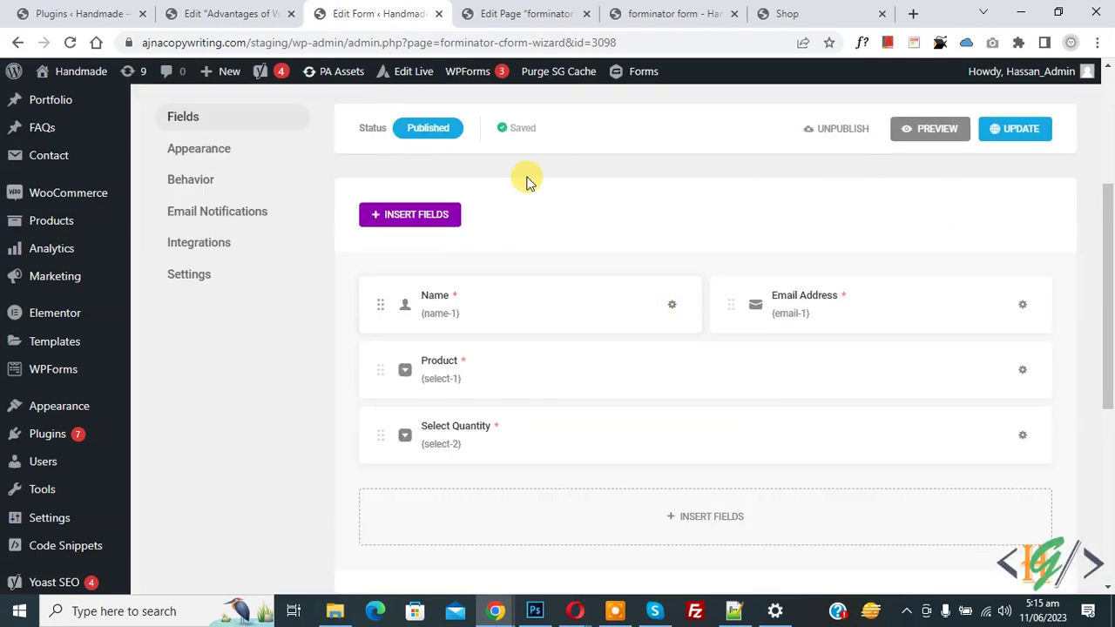
Step: Insert a Calculations field into the form
left_click(686, 518)
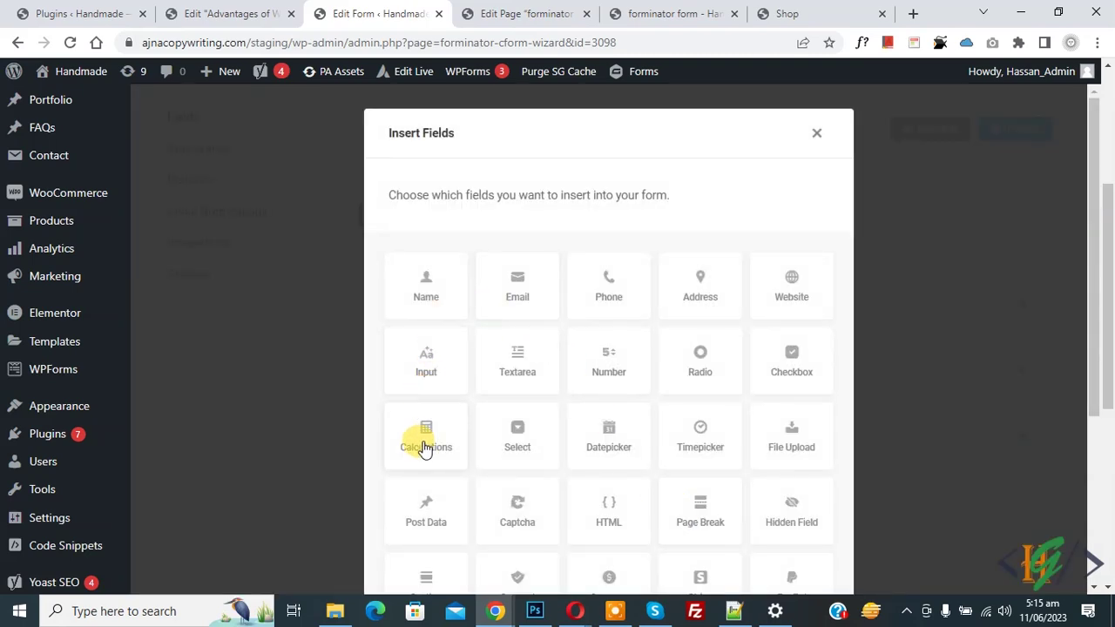
left_click(427, 447)
scroll(610, 418, "down", 3)
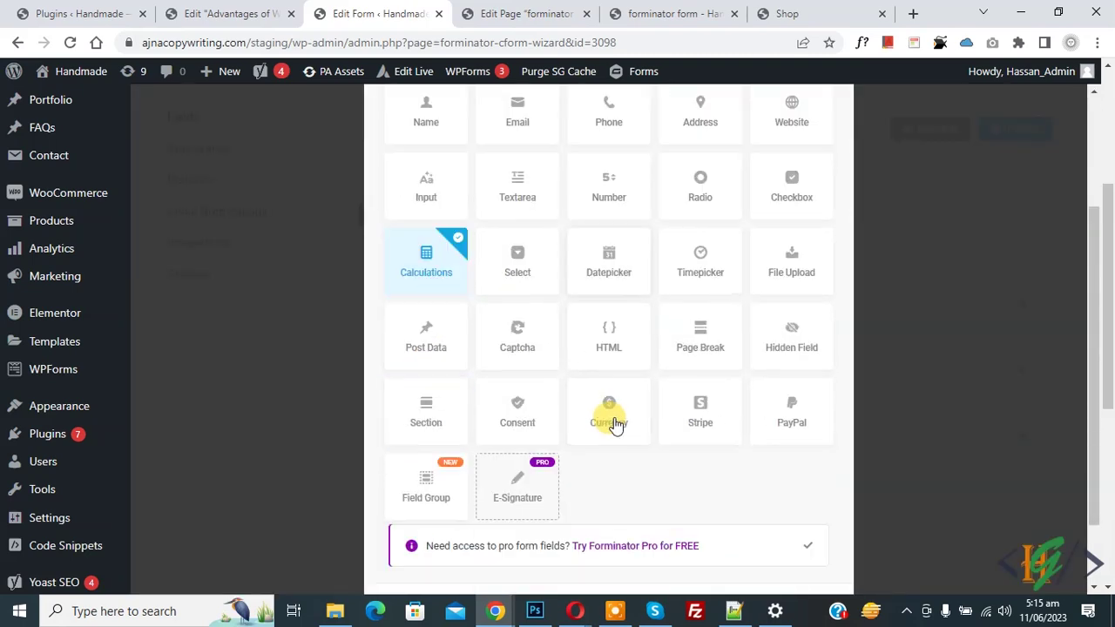
left_click(784, 534)
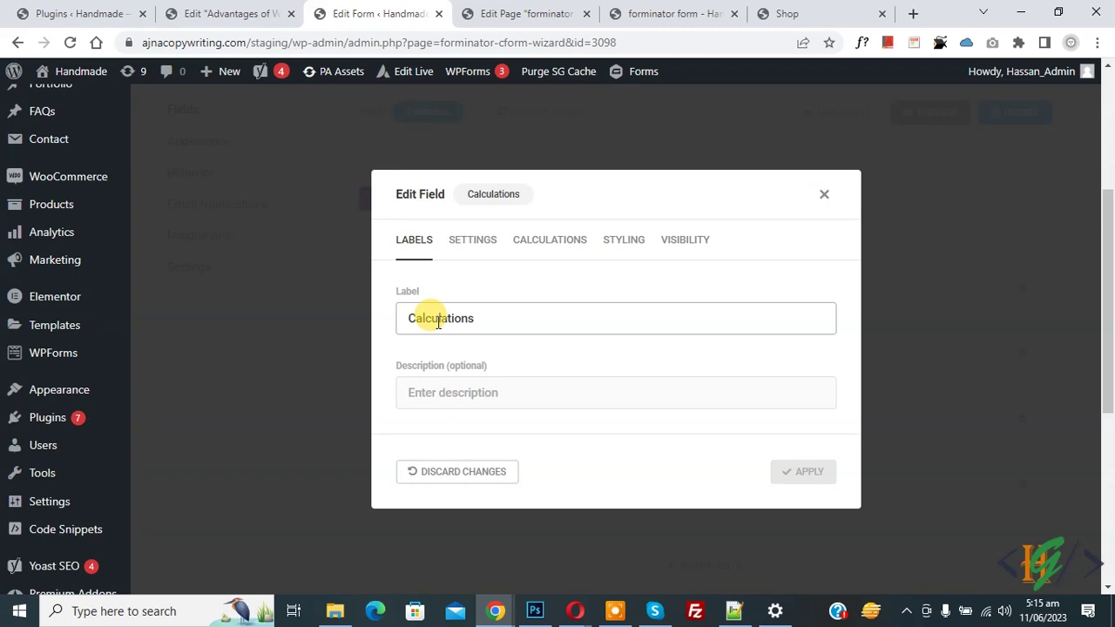
Step: In the Calculations field settings, keep the result rounded to 2 decimals
left_click(459, 241)
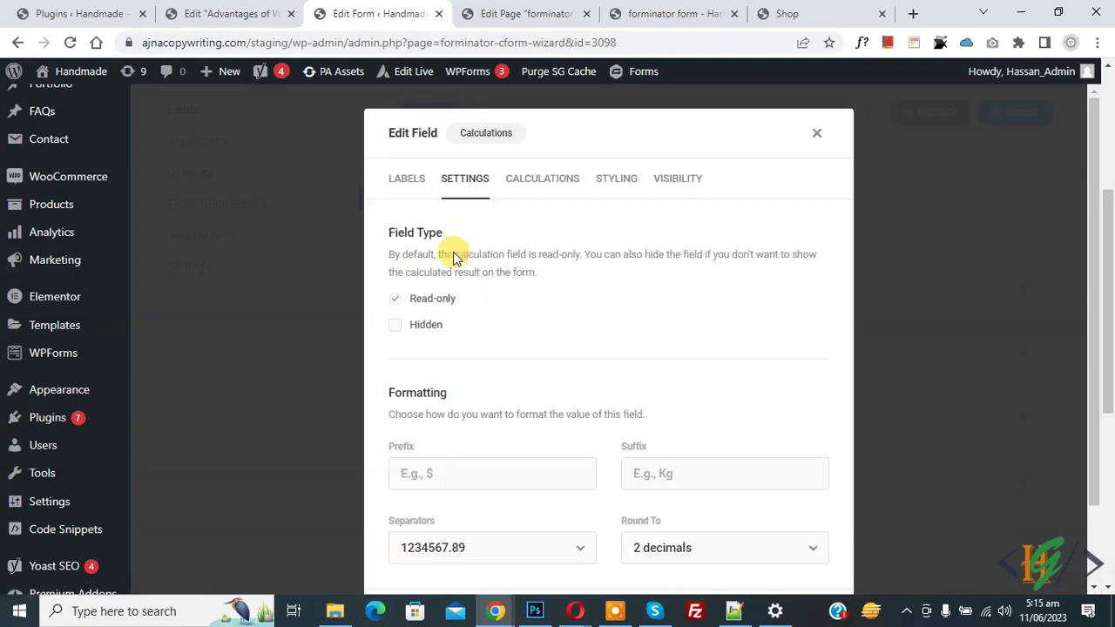
scroll(508, 284, "down", 1)
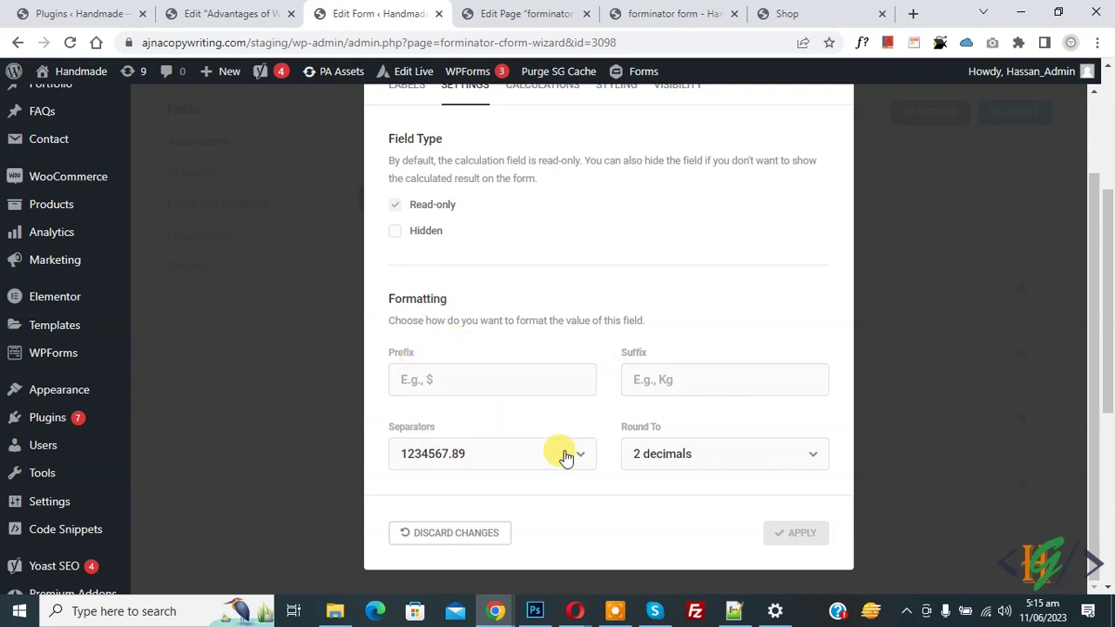
left_click(680, 462)
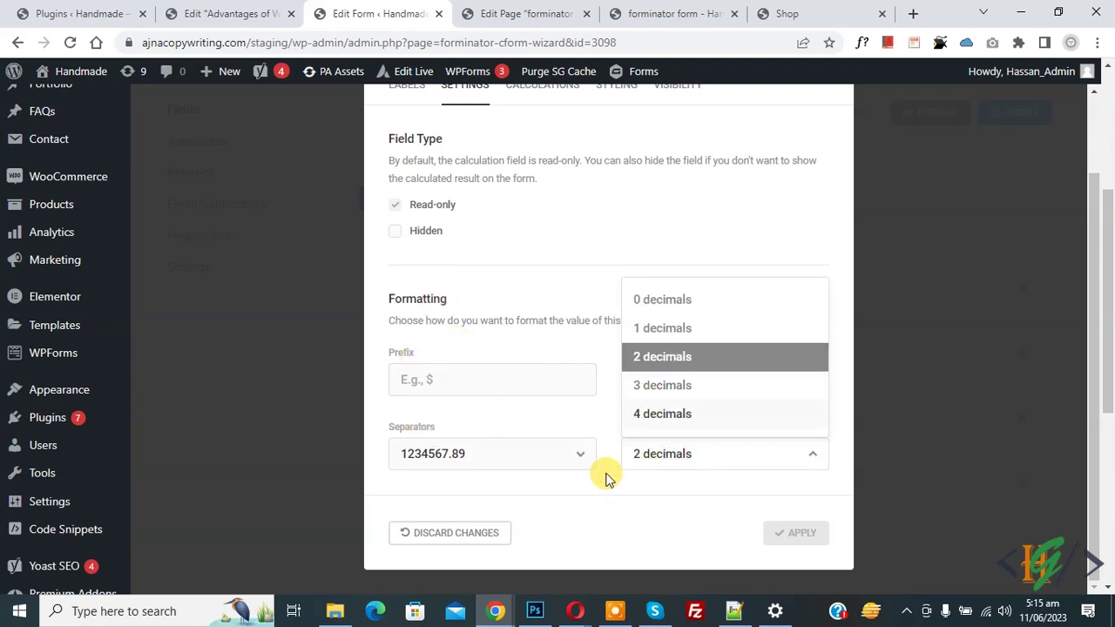
left_click(608, 429)
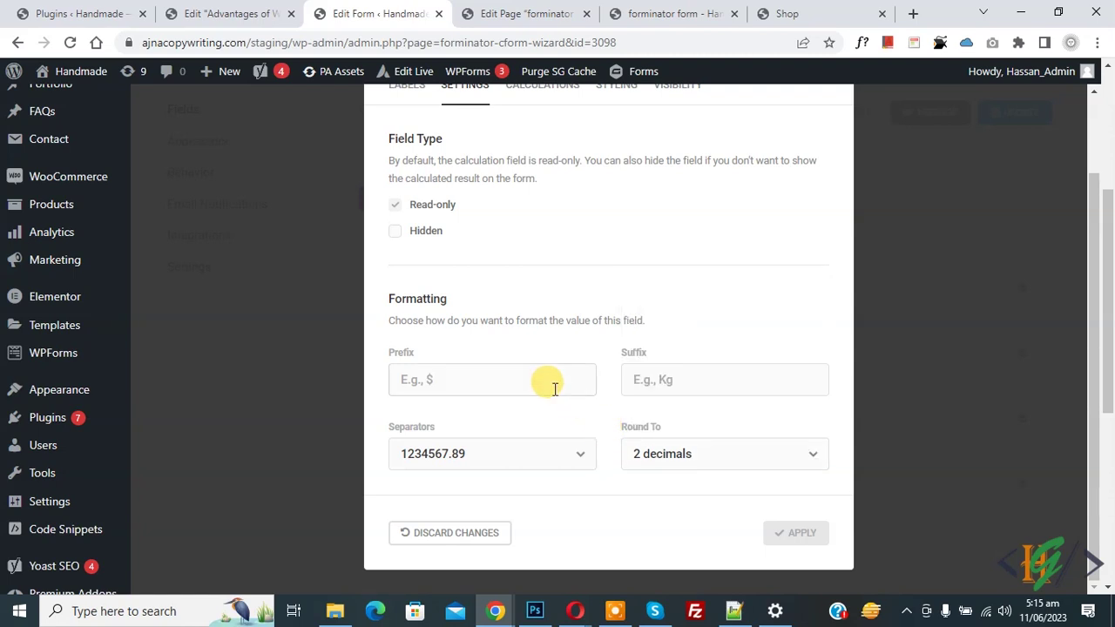
scroll(554, 389, "up", 1)
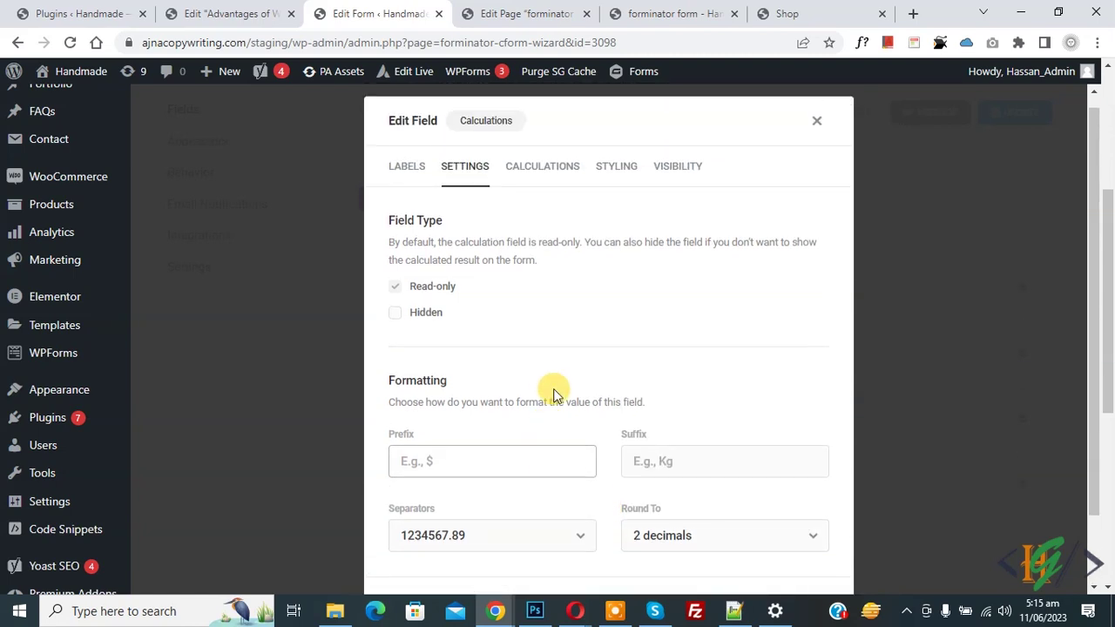
Step: Build the formula {select-1}*{select-2} from the Product and Select Quantity fields and apply it
left_click(553, 175)
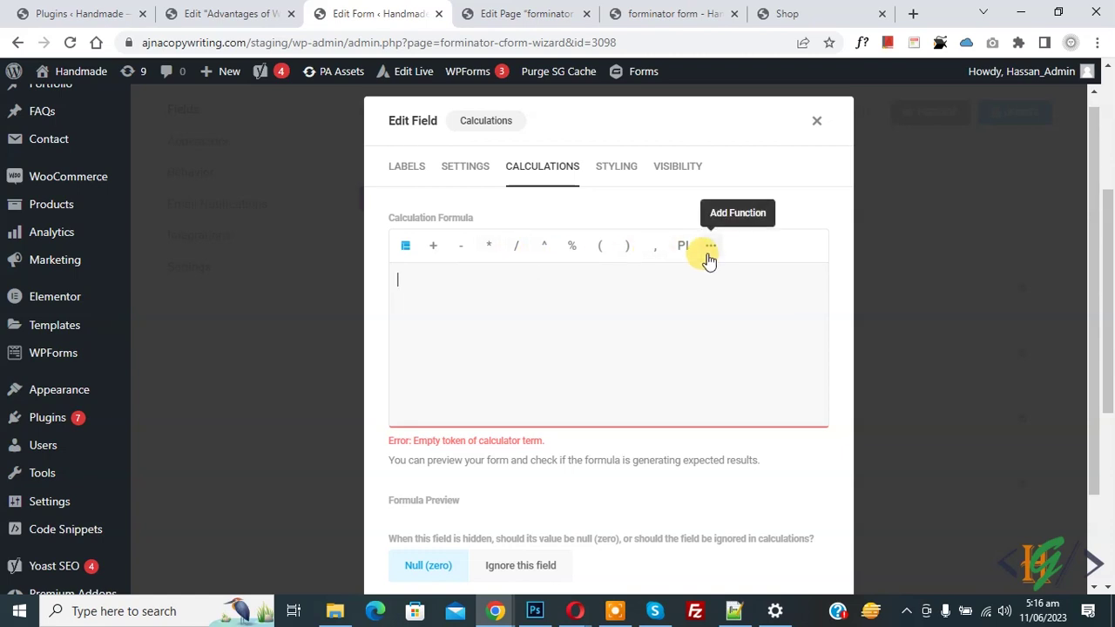
left_click(406, 249)
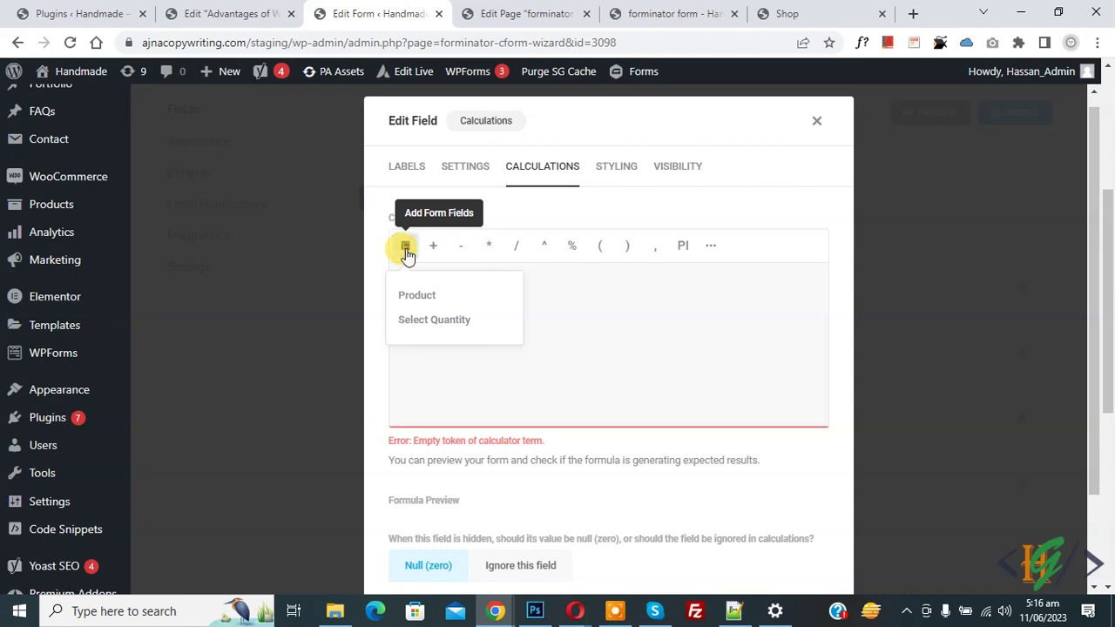
left_click(425, 297)
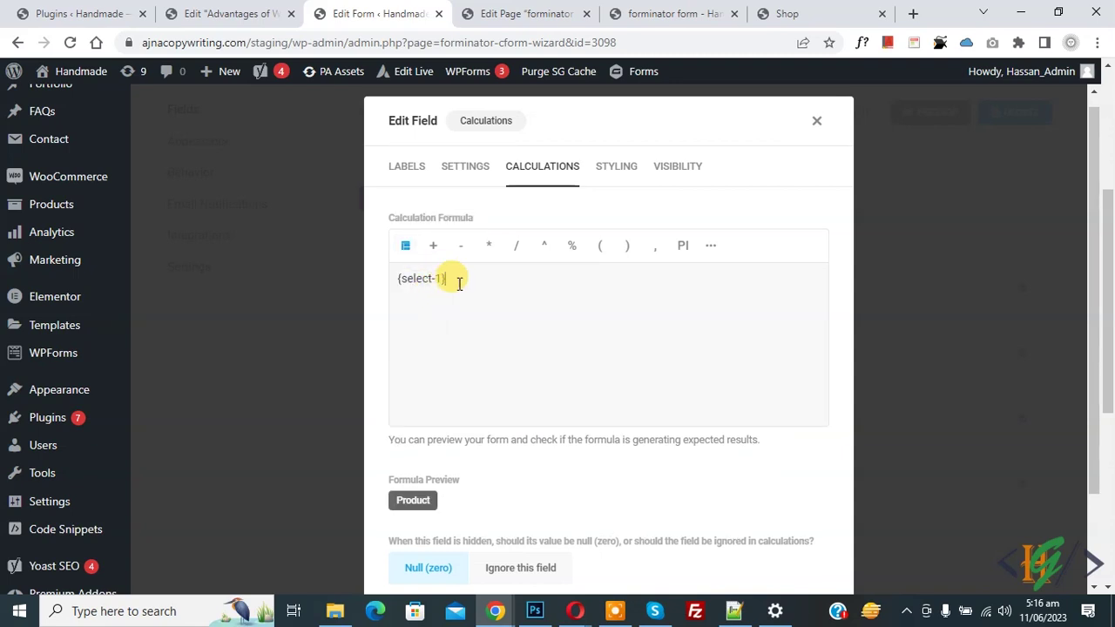
left_click(486, 247)
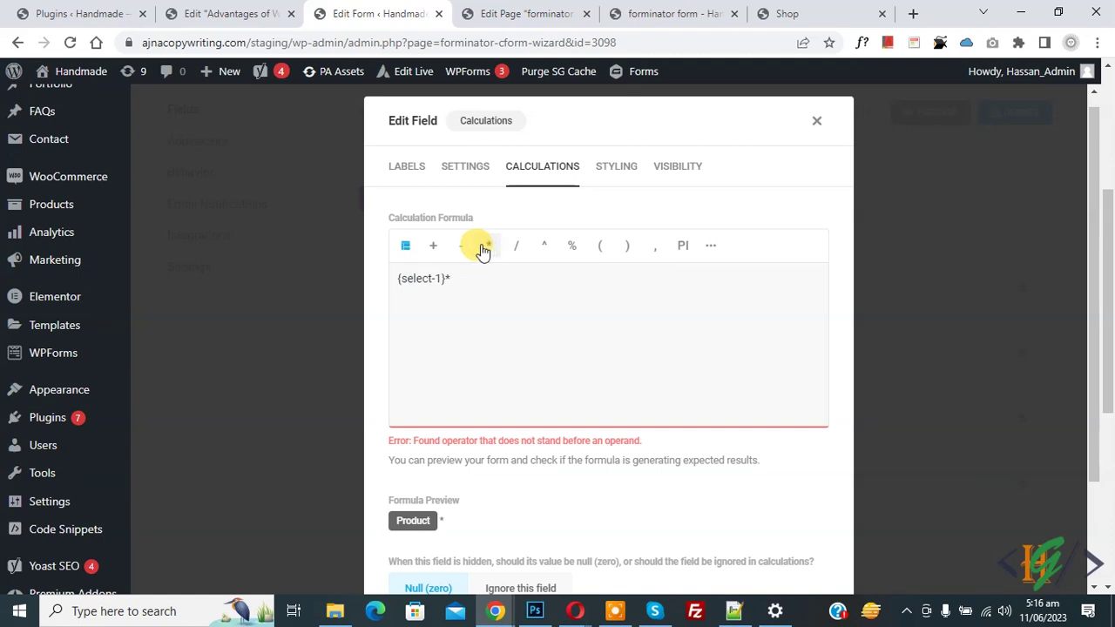
left_click(407, 247)
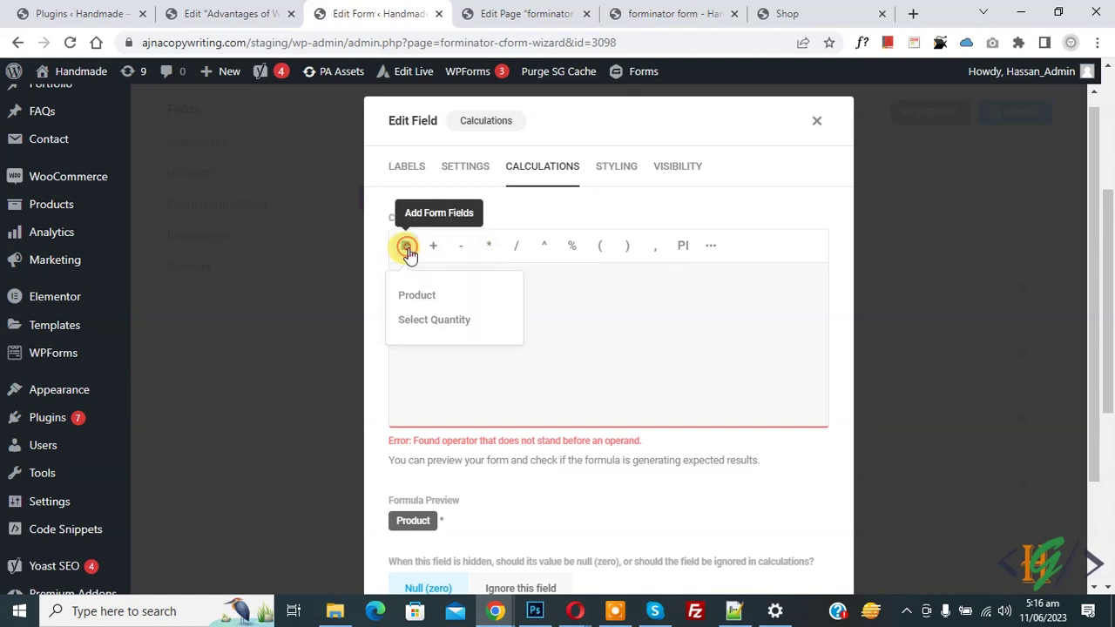
left_click(422, 323)
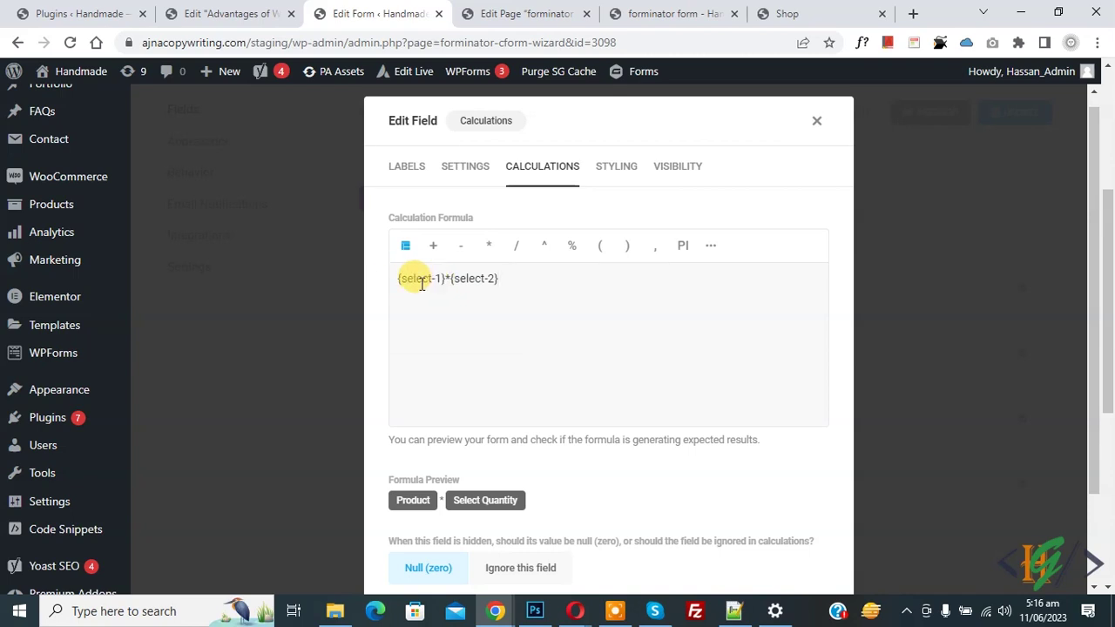
scroll(553, 299, "down", 2)
left_click(792, 534)
Step: Save the form and reload the live form page
left_click(1009, 109)
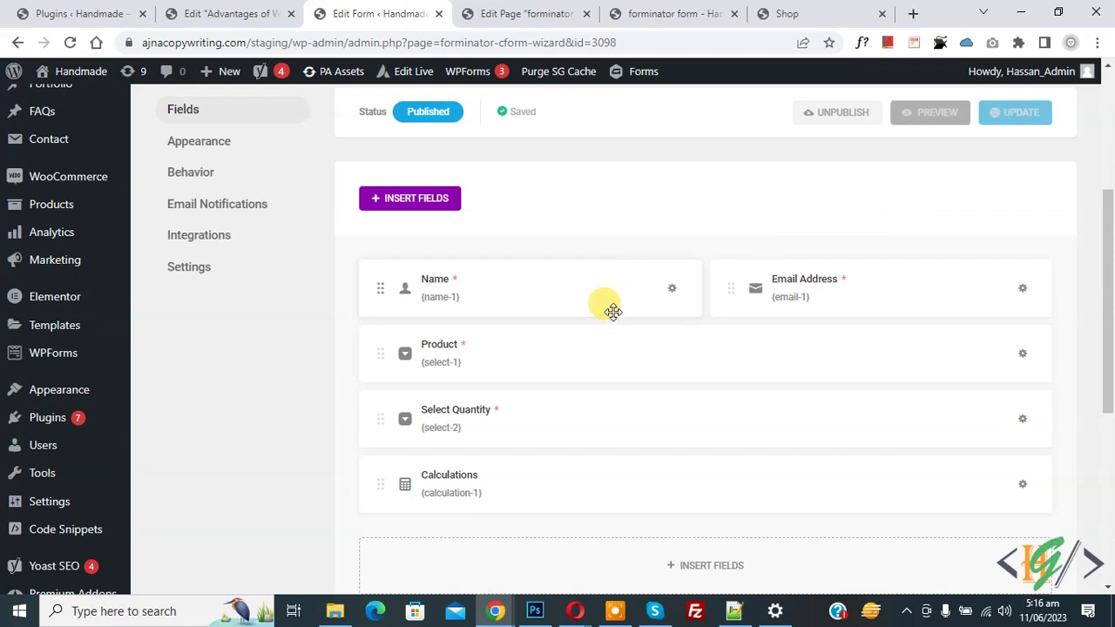
left_click(671, 13)
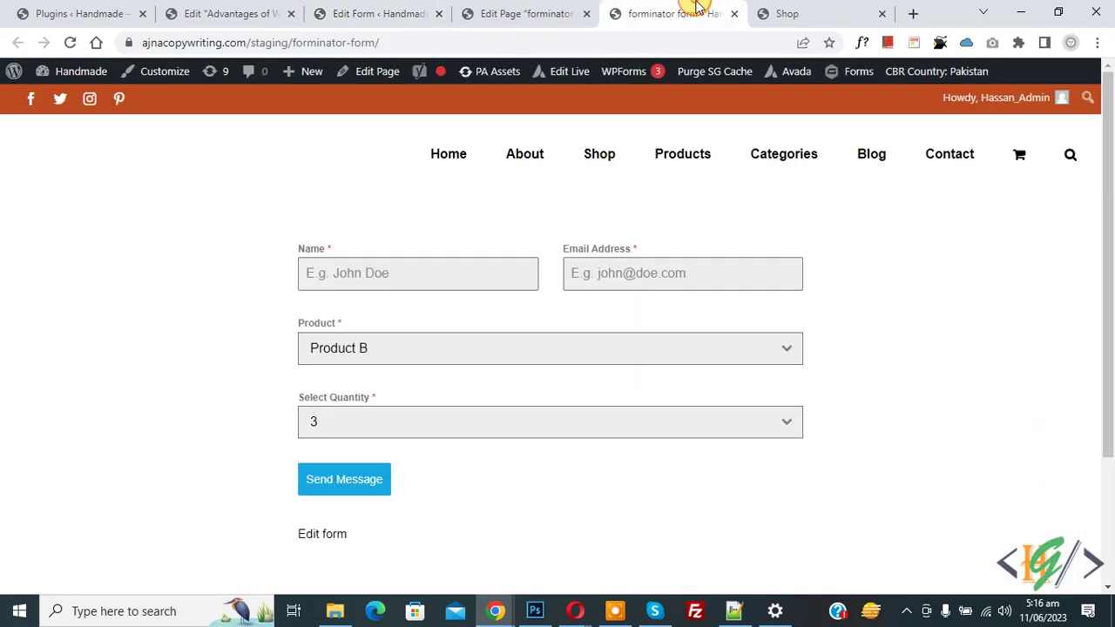
left_click(65, 43)
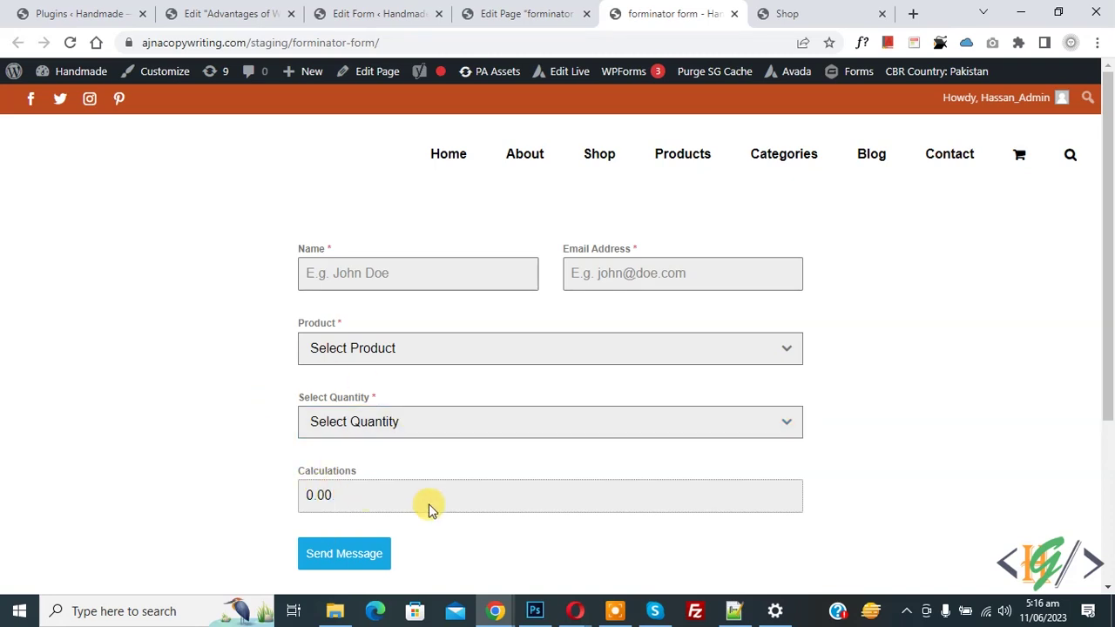
Step: Test Product A on the live form with quantities 1, 5 and 3
left_click(384, 348)
left_click(375, 397)
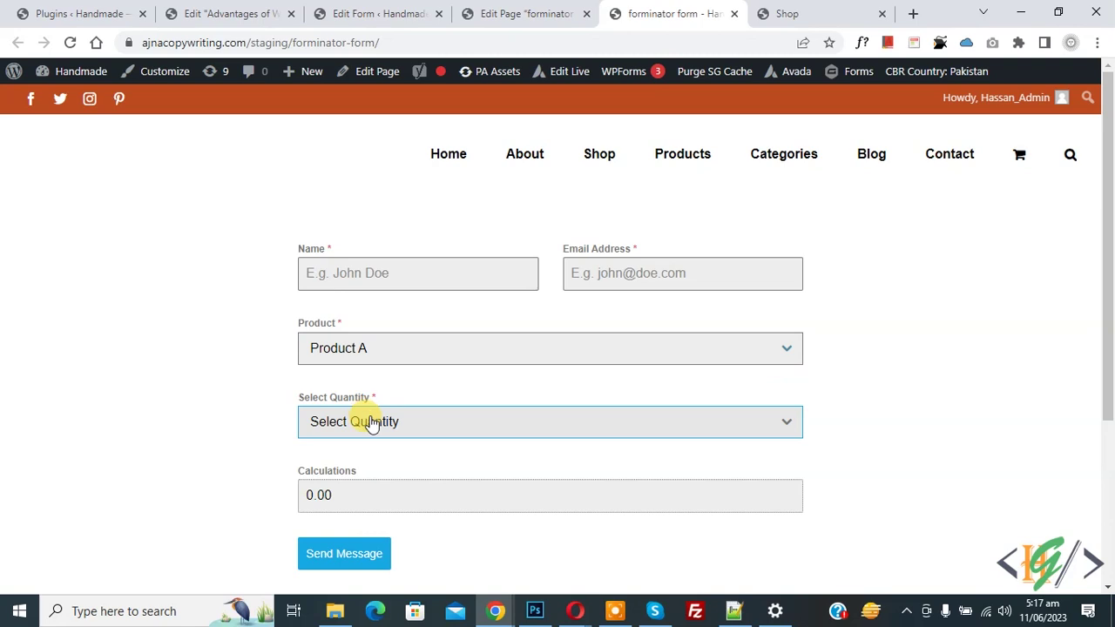
left_click(362, 427)
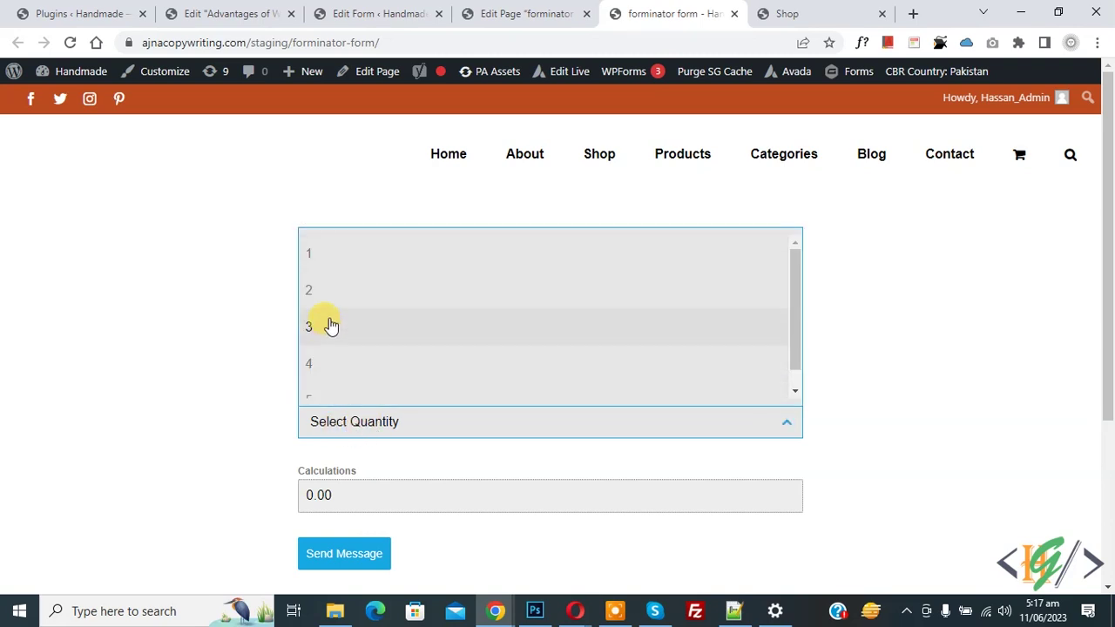
left_click(326, 254)
left_click(366, 426)
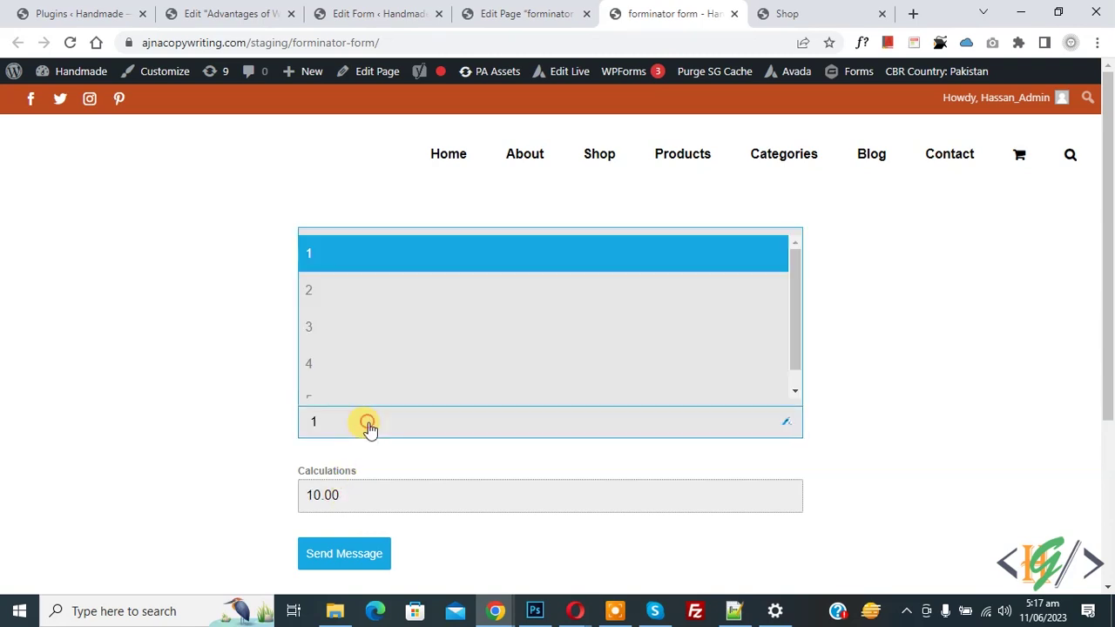
scroll(348, 348, "down", 1)
left_click(315, 390)
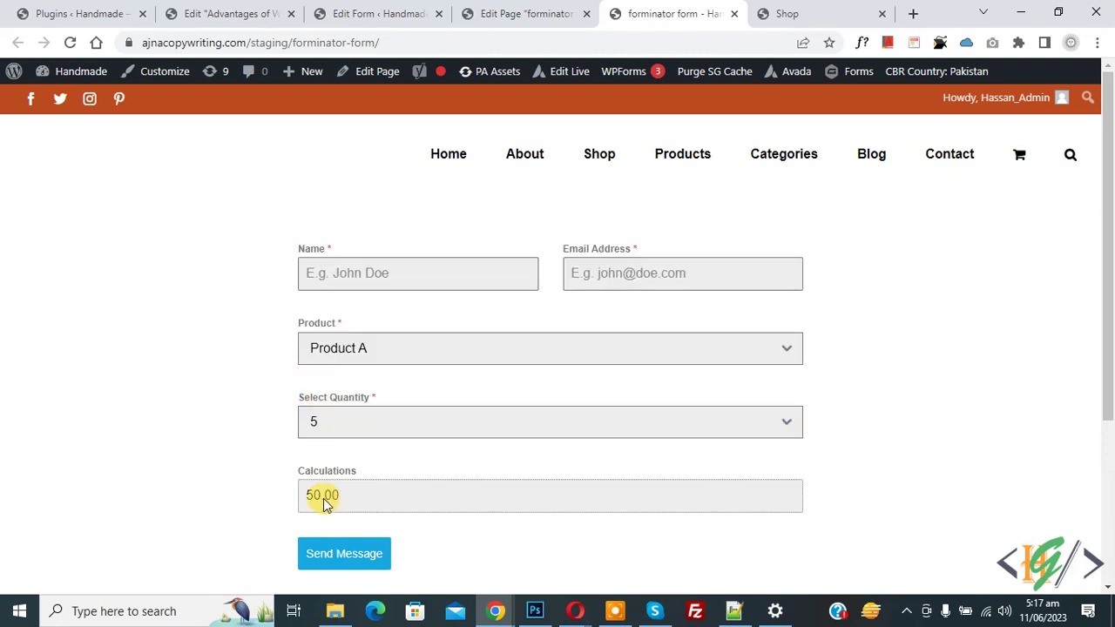
left_click(359, 418)
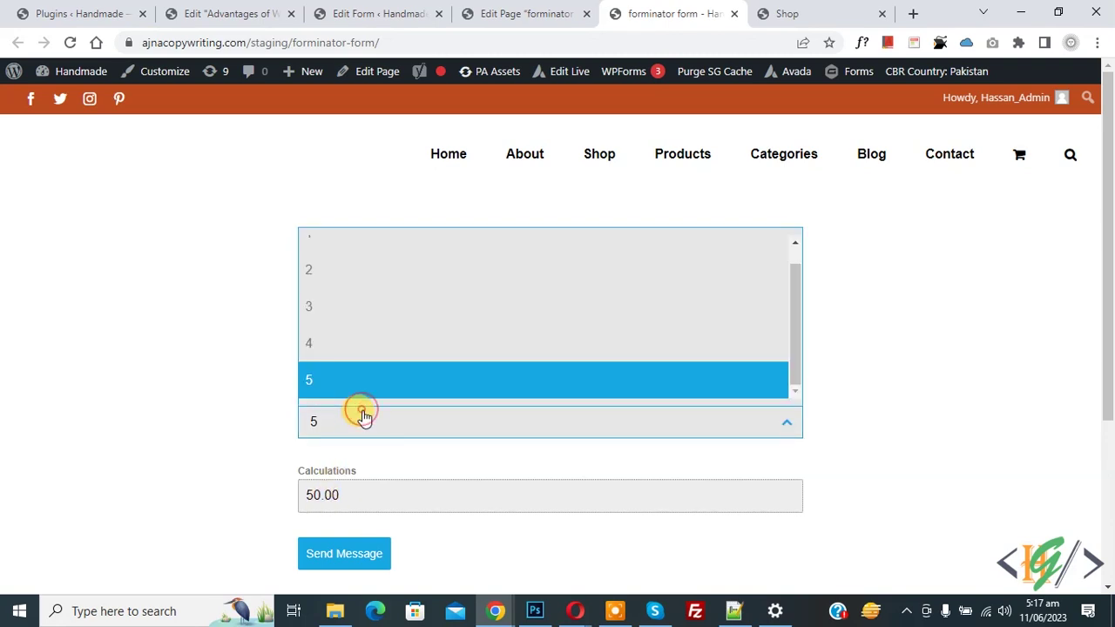
left_click(336, 313)
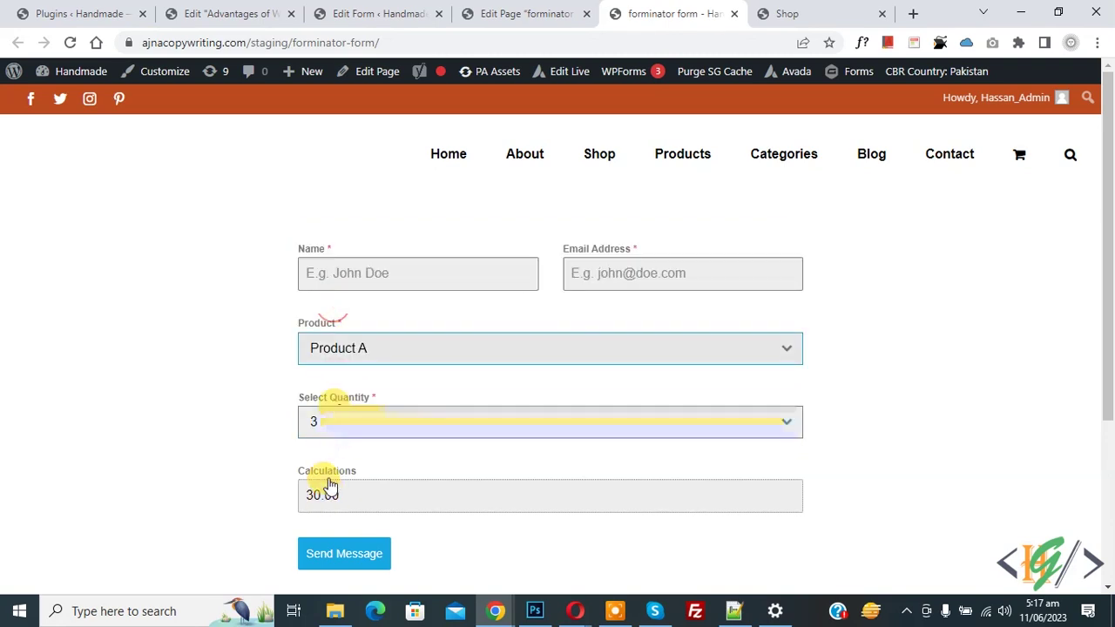
Step: Try Product B, then confirm Product C with quantity 5 totals 150.00
left_click(370, 347)
left_click(357, 425)
left_click(381, 349)
left_click(362, 462)
left_click(370, 422)
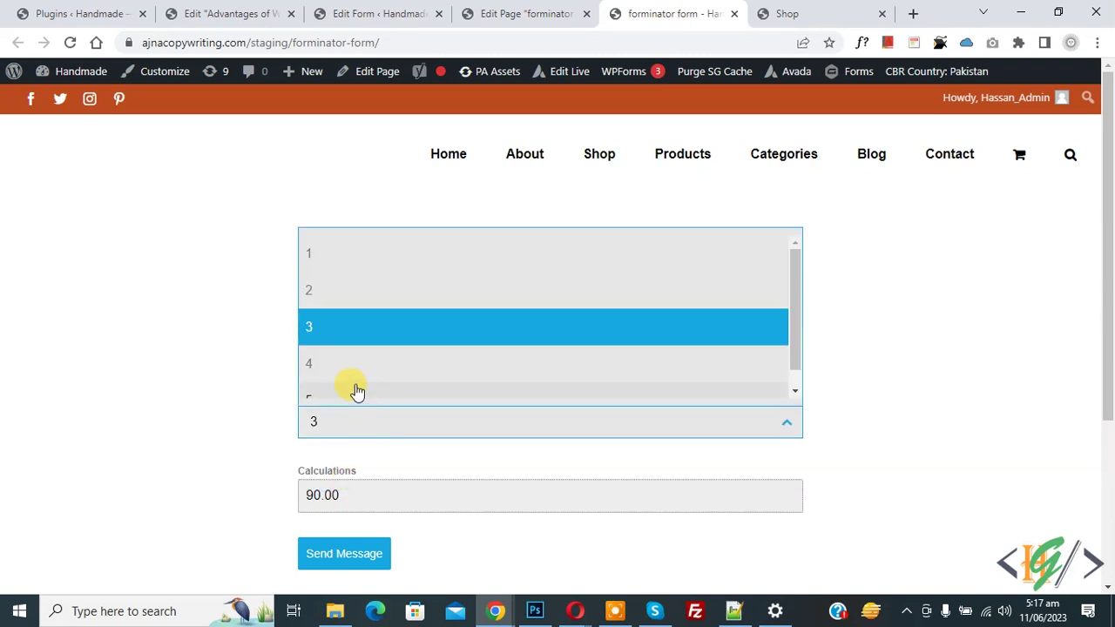
scroll(357, 391, "down", 1)
left_click(354, 381)
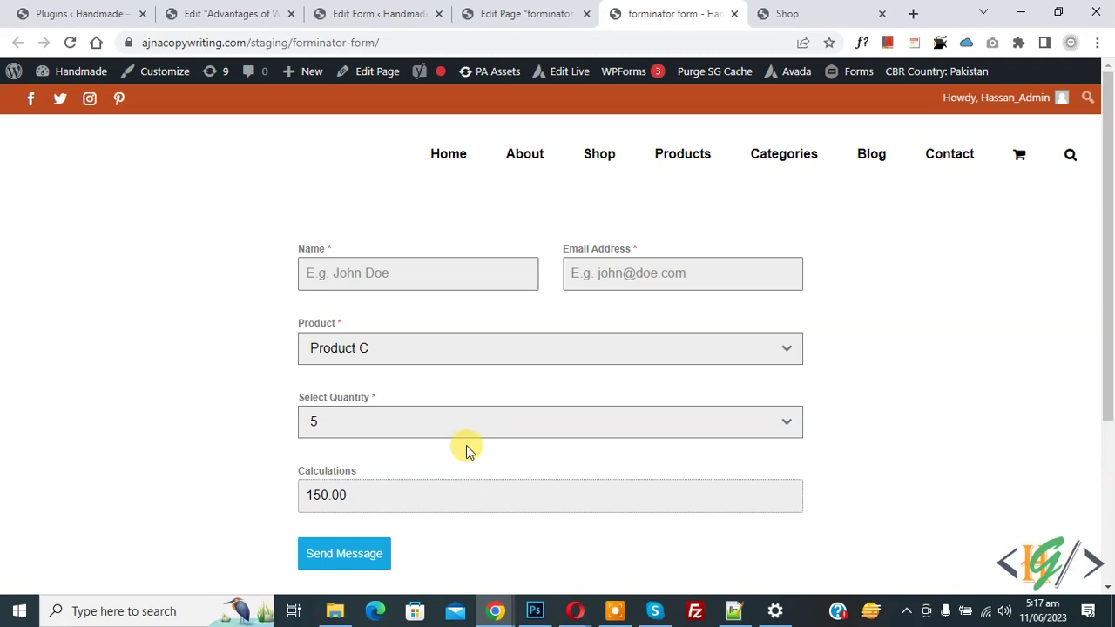
left_click(397, 11)
scroll(528, 348, "down", 3)
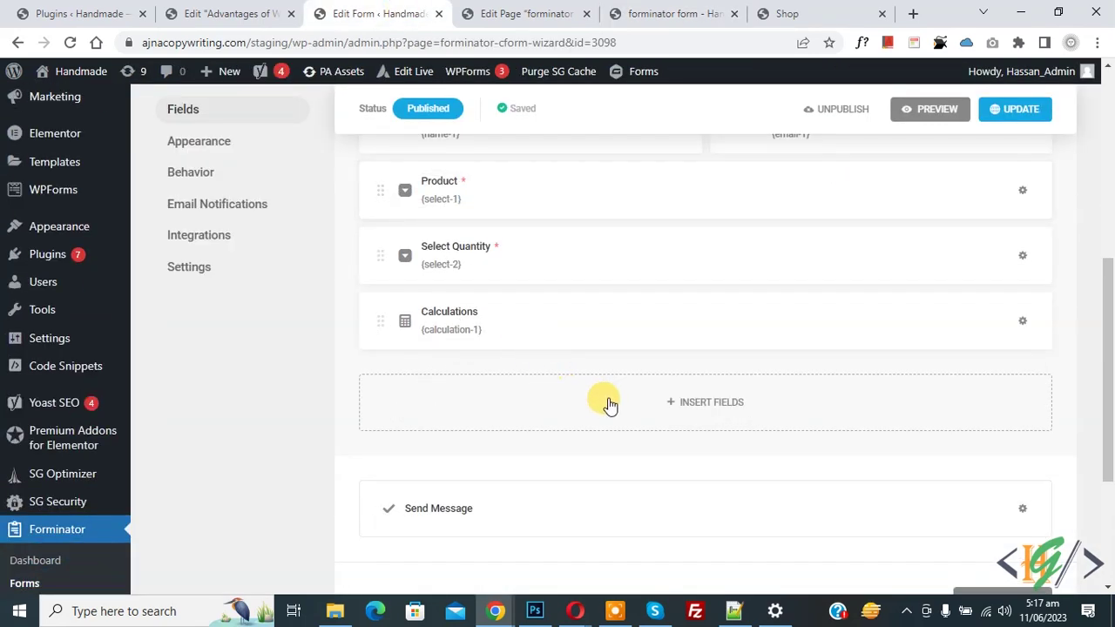
Step: Insert a Number field (number-1) below the Calculations field
left_click(710, 401)
scroll(622, 311, "down", 2)
scroll(624, 312, "down", 1)
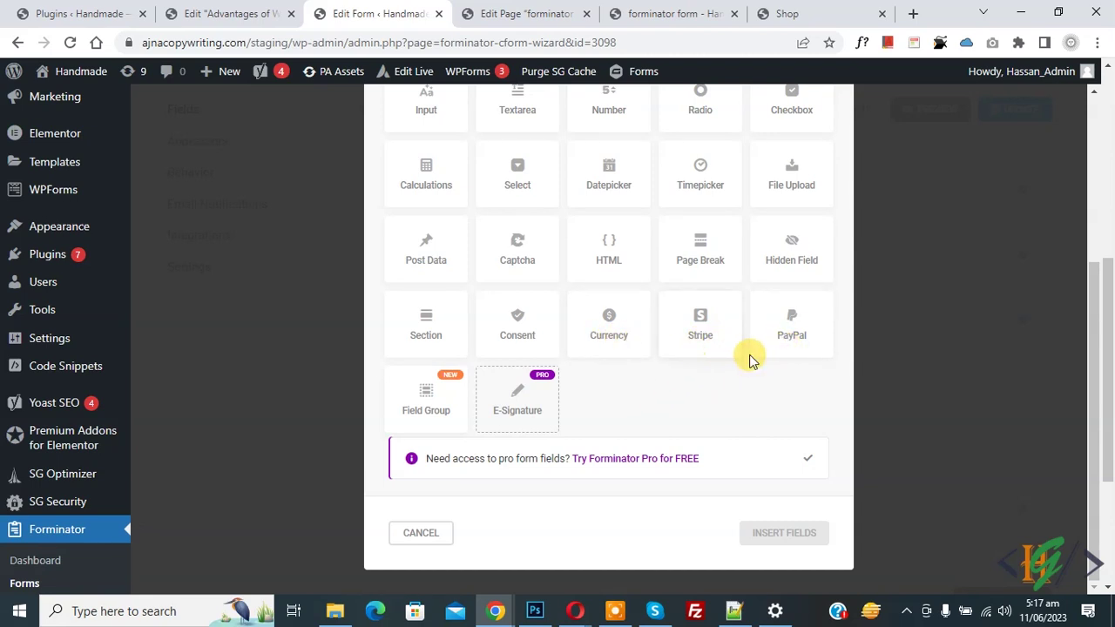
scroll(652, 390, "up", 1)
scroll(652, 390, "up", 2)
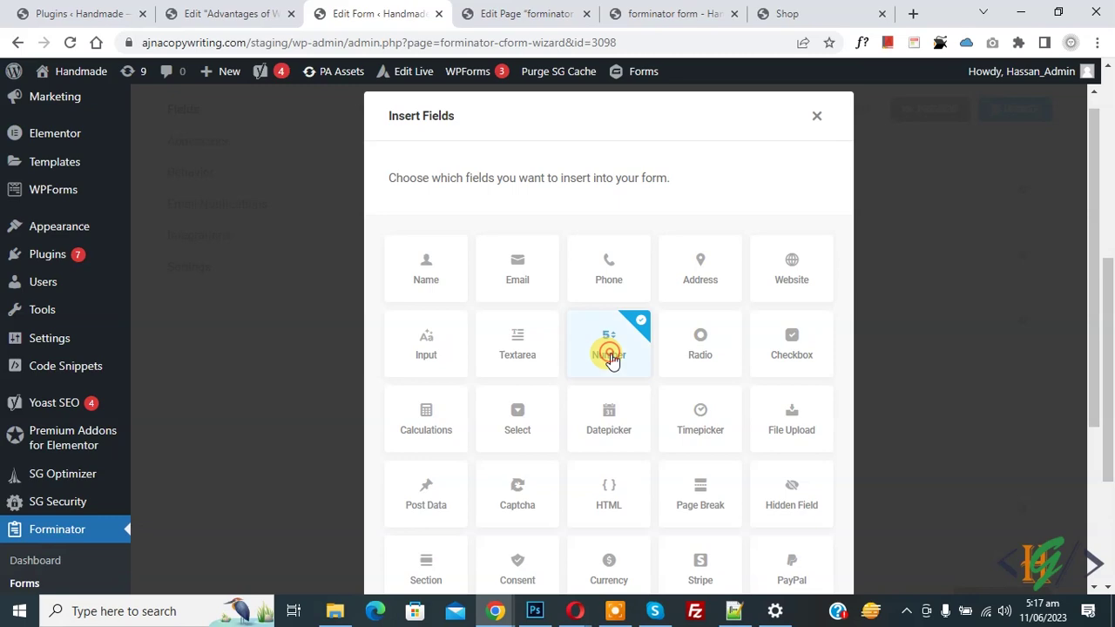
scroll(727, 481, "down", 3)
left_click(759, 535)
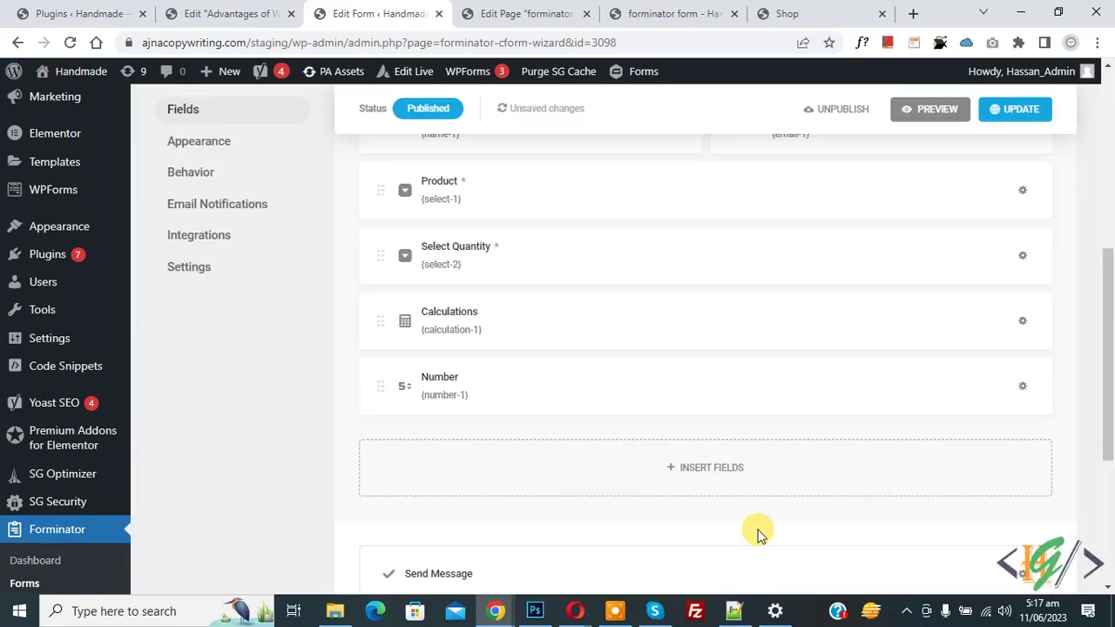
Step: Label the Number field Select Quantity, make it required, set maximum 1000, and enable calculations
triple_click(434, 289)
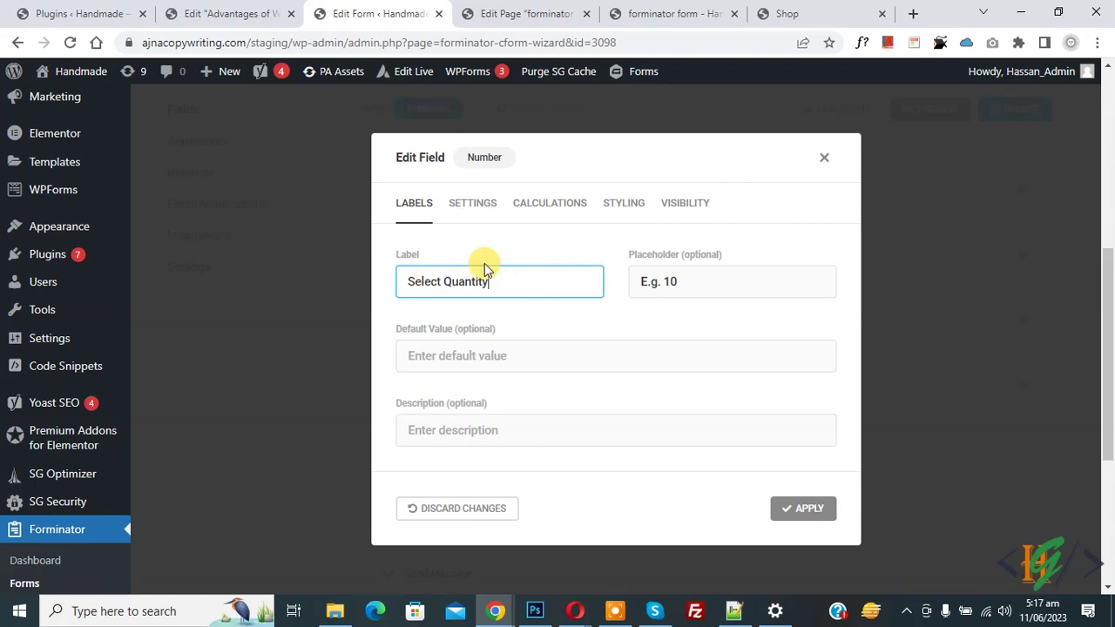
left_click(468, 209)
left_click(488, 296)
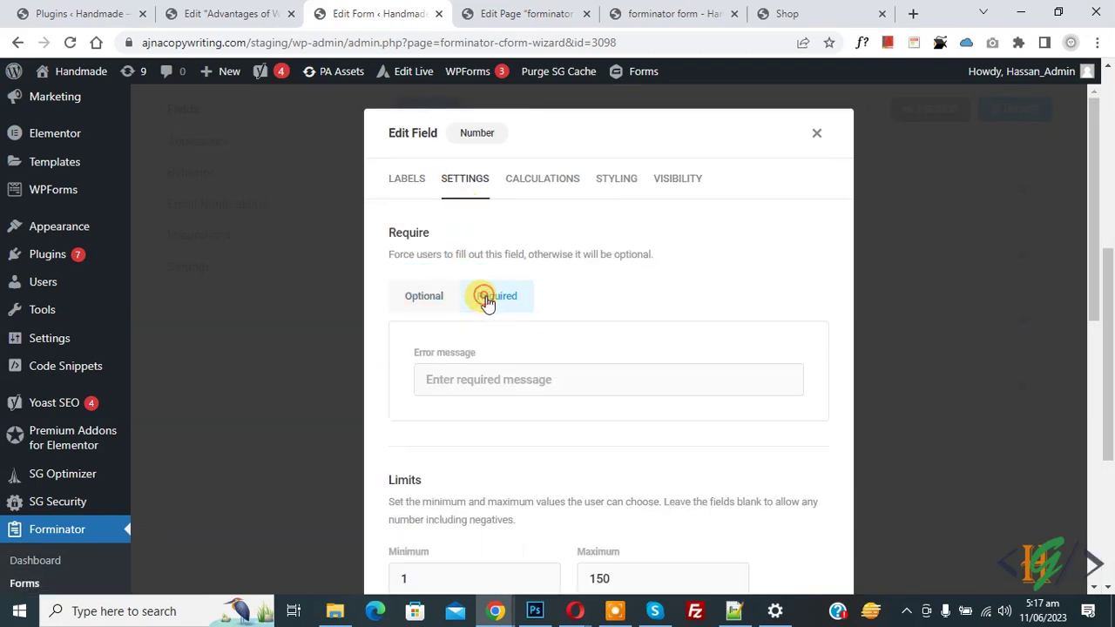
scroll(540, 327, "down", 2)
scroll(540, 327, "down", 1)
left_click_drag(602, 415, 580, 415)
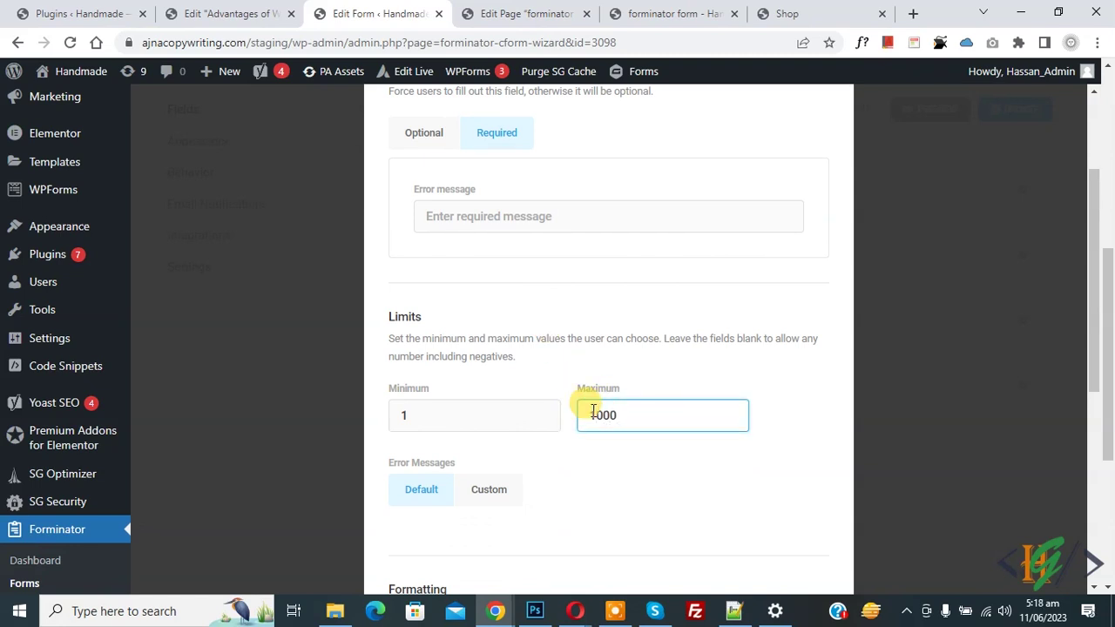
scroll(565, 331, "down", 2)
scroll(565, 331, "up", 4)
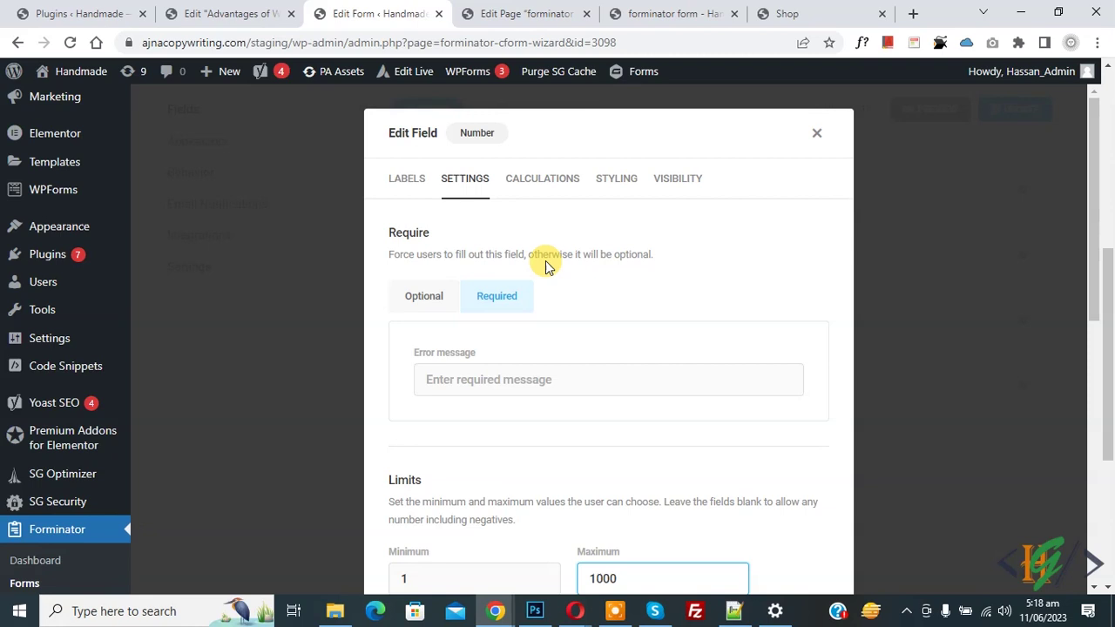
left_click(541, 179)
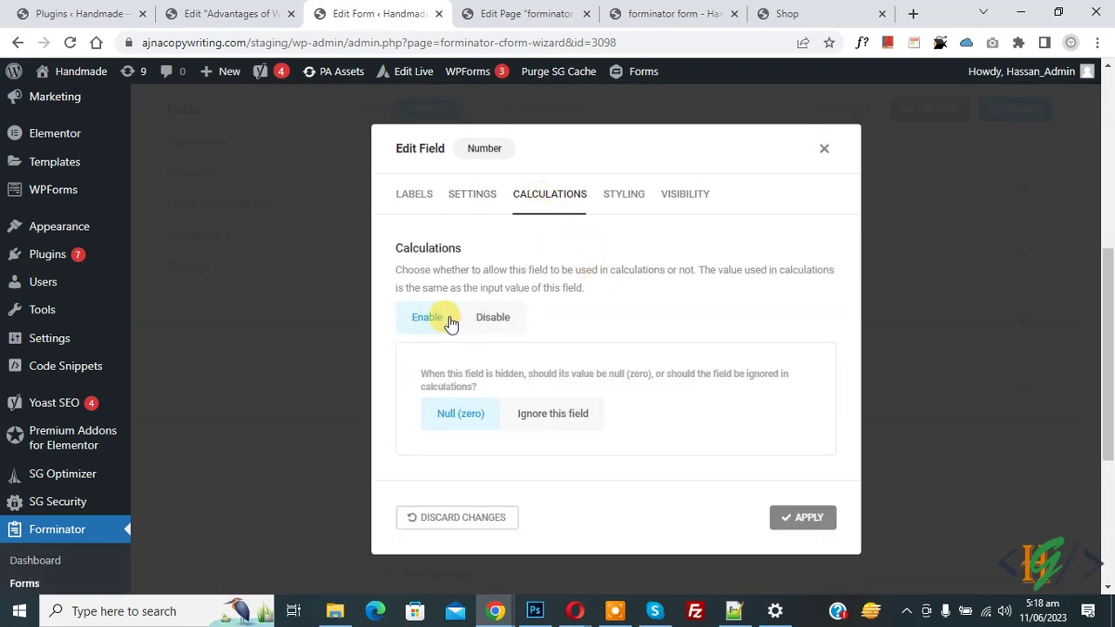
left_click(803, 516)
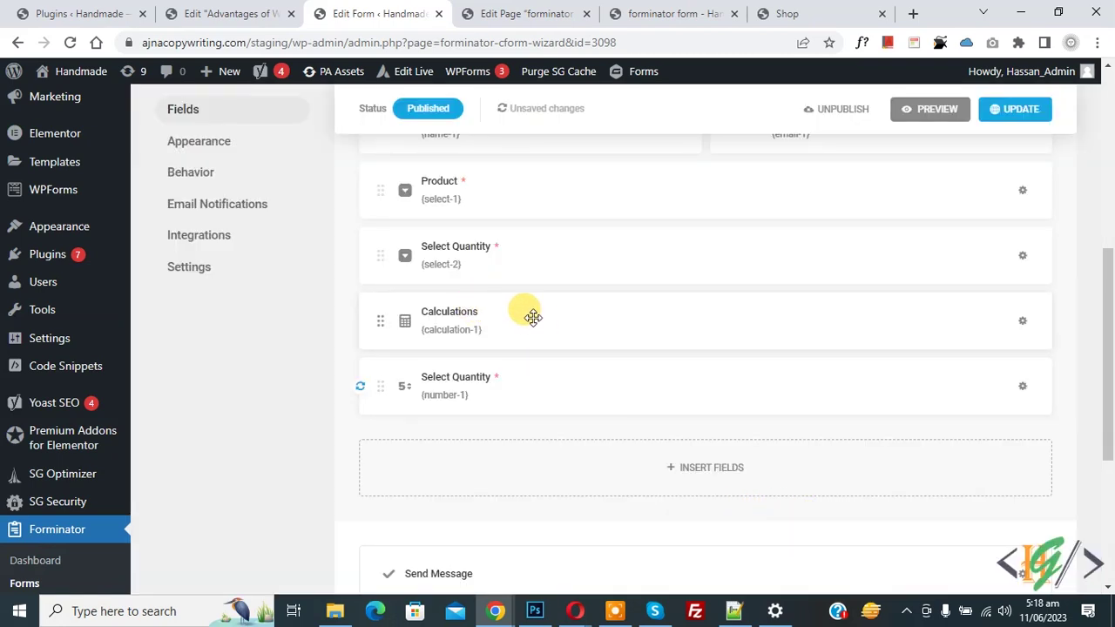
Step: Move the Calculations field below the numeric Select Quantity field
left_click_drag(533, 328, 580, 435)
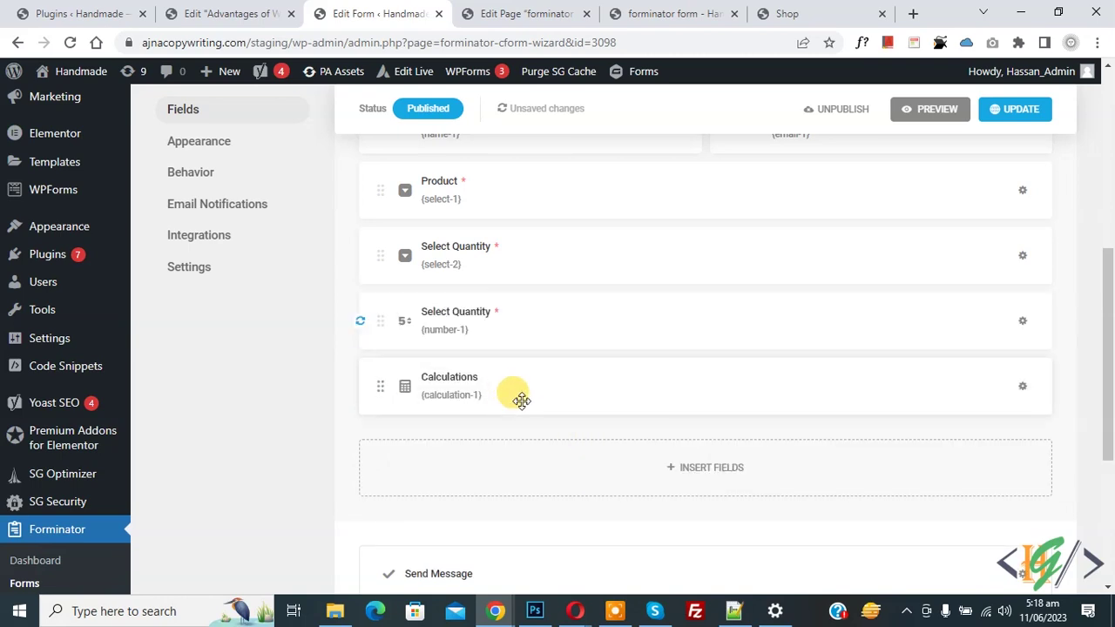
left_click(1023, 392)
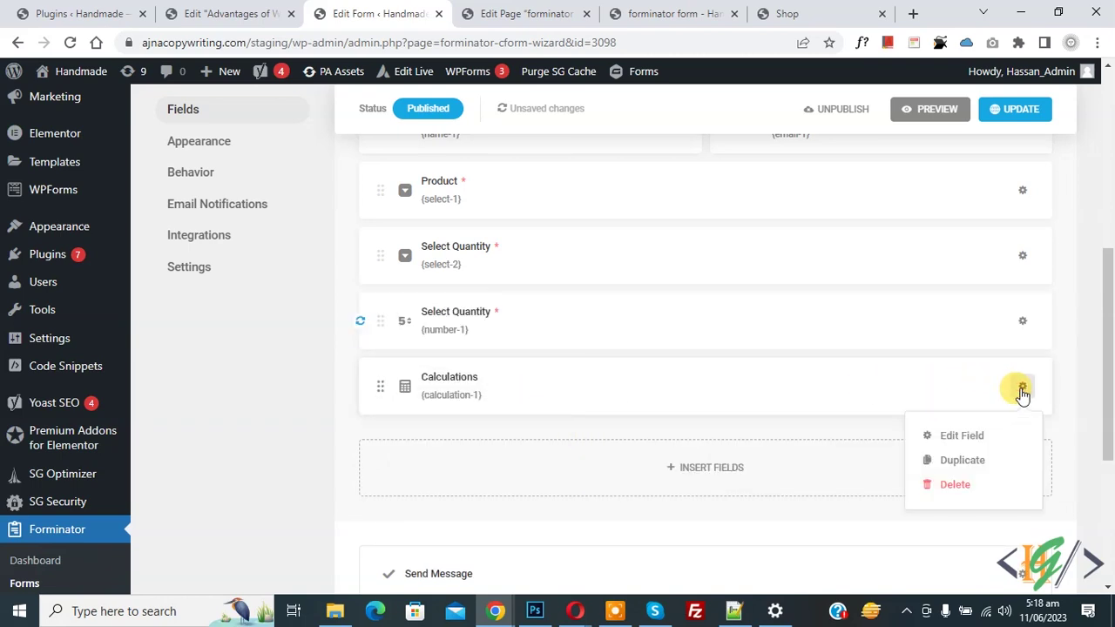
left_click(965, 437)
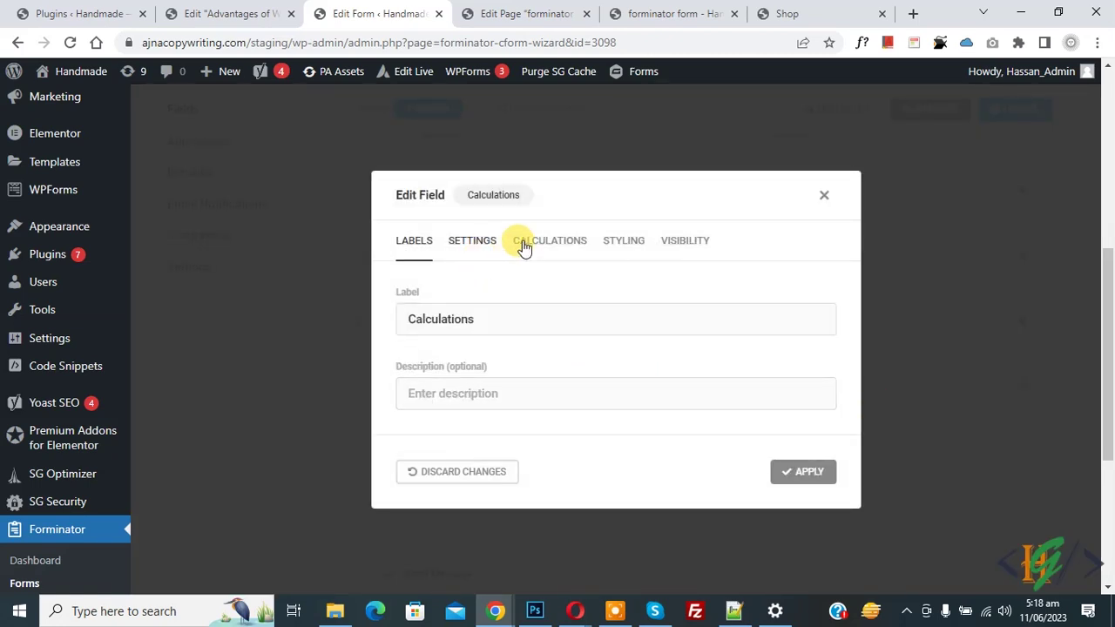
Step: Change the formula to {select-1}*{number-1}, apply it, and save the form
left_click(558, 242)
left_click_drag(451, 291, 543, 292)
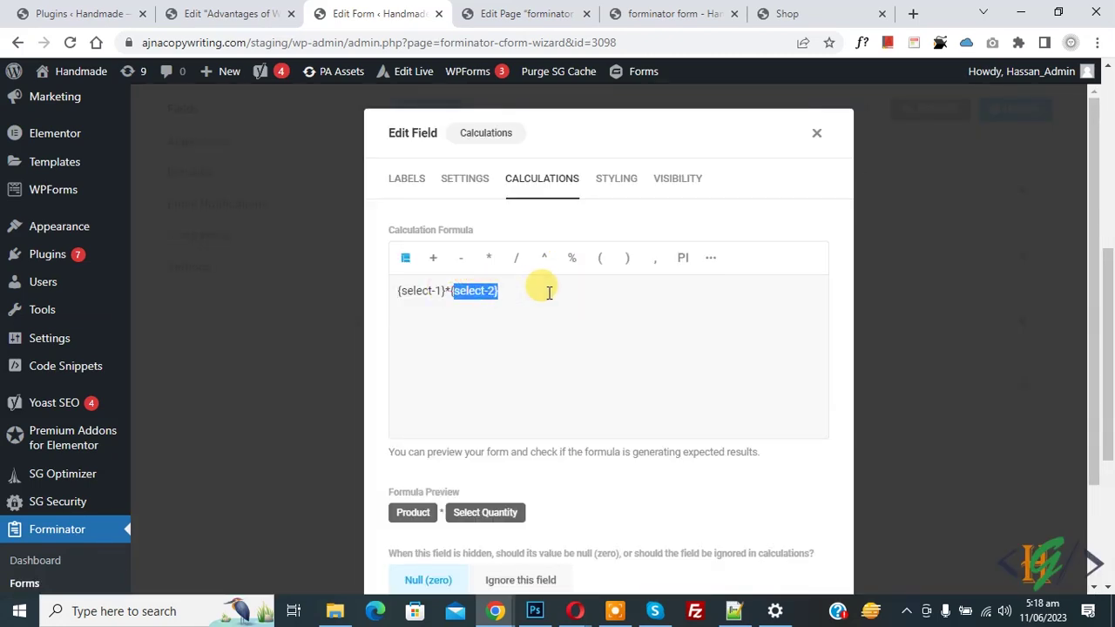
key("BackSpace")
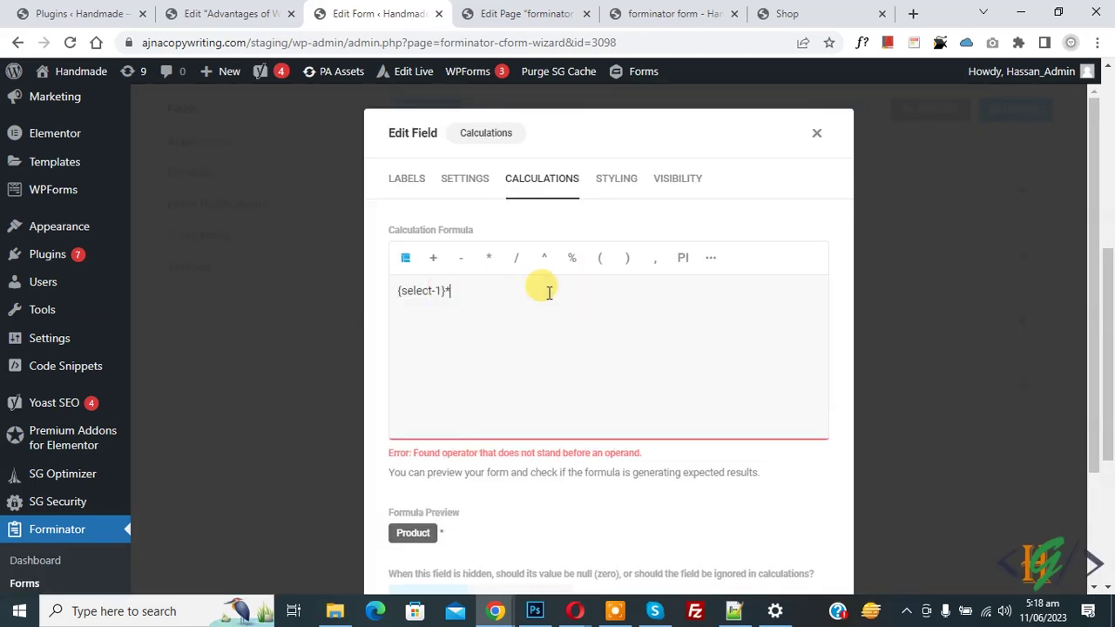
left_click(406, 260)
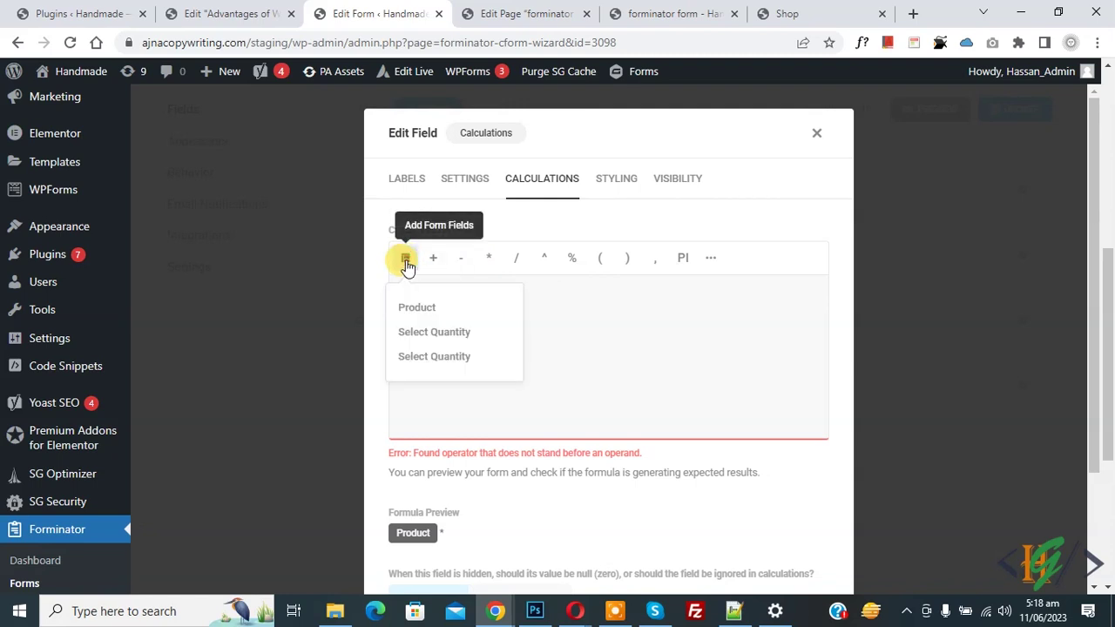
left_click(423, 357)
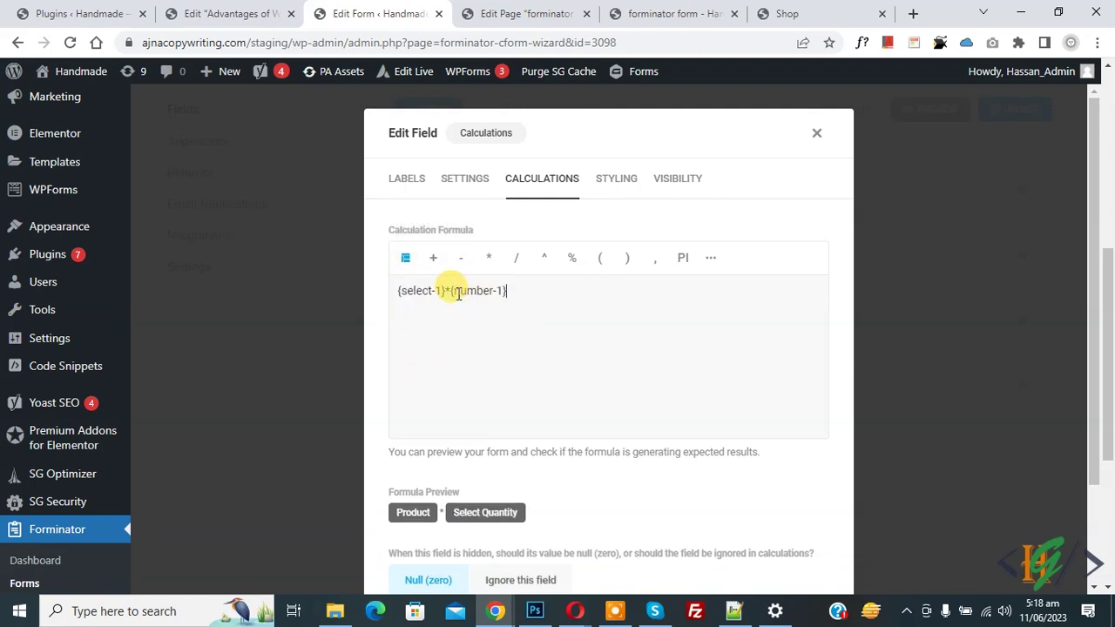
scroll(627, 339, "down", 2)
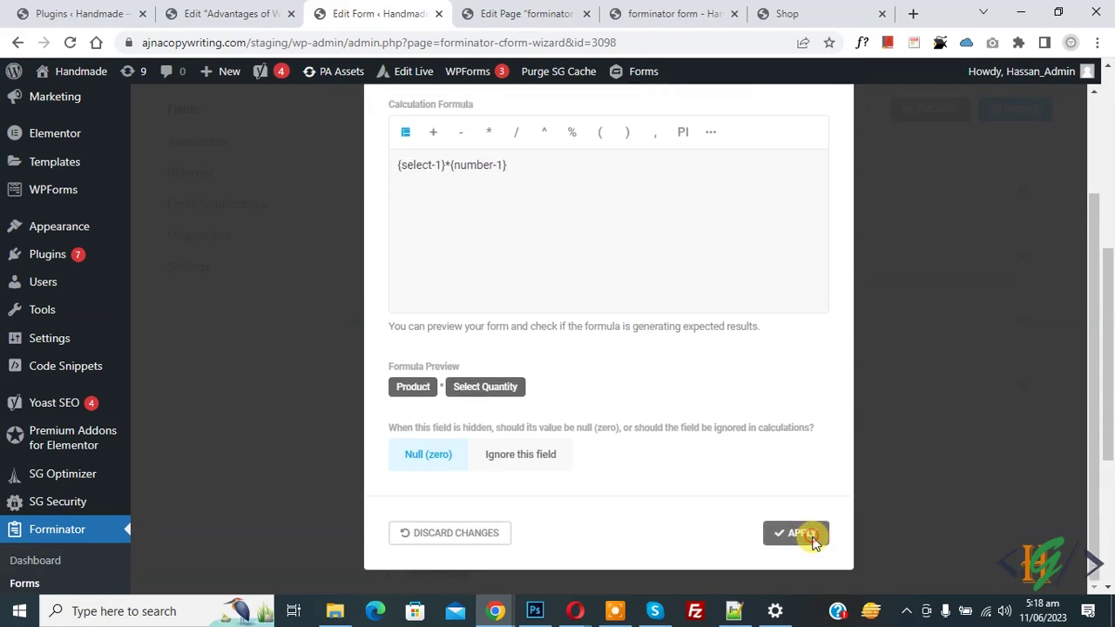
left_click(797, 532)
scroll(958, 366, "up", 3)
left_click(1020, 200)
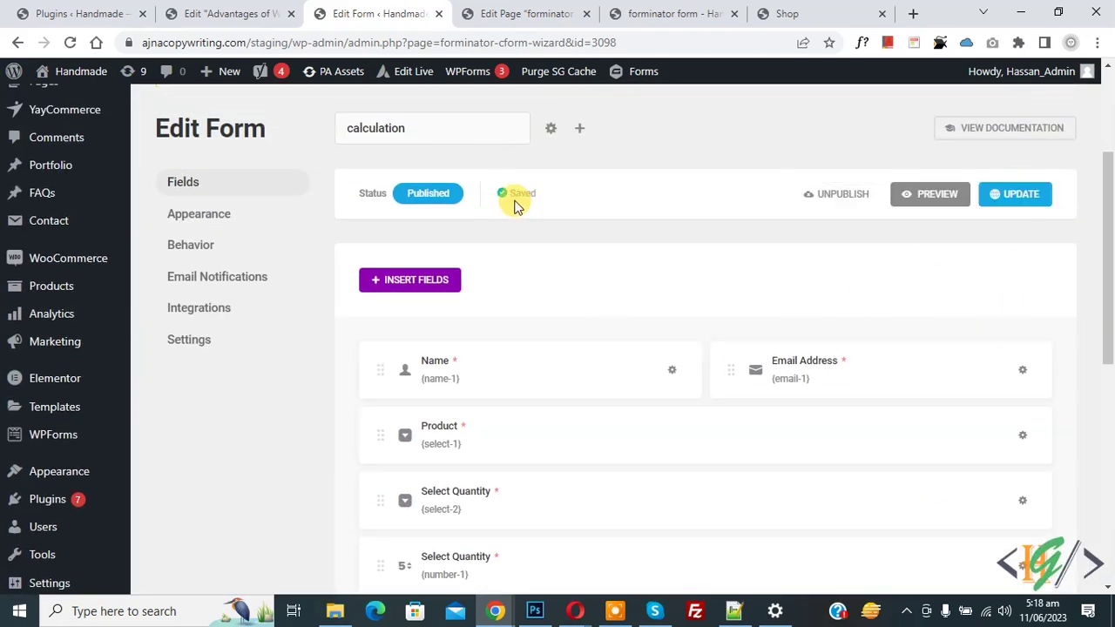
Step: Reload the live form page and choose Product A
left_click(671, 13)
left_click(70, 41)
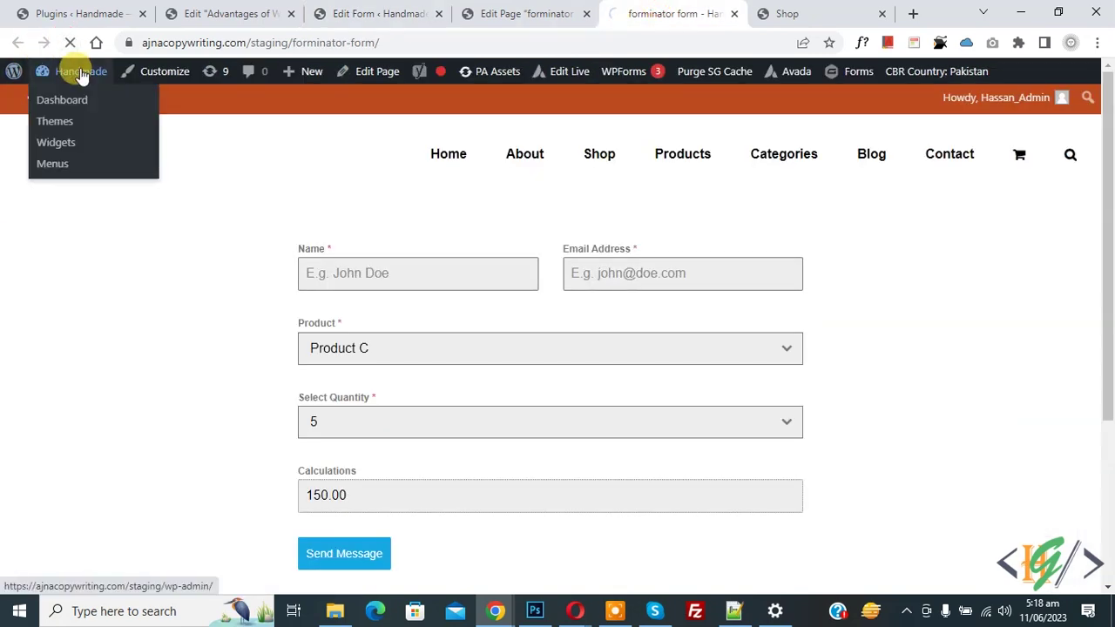
left_click(353, 195)
left_click(332, 234)
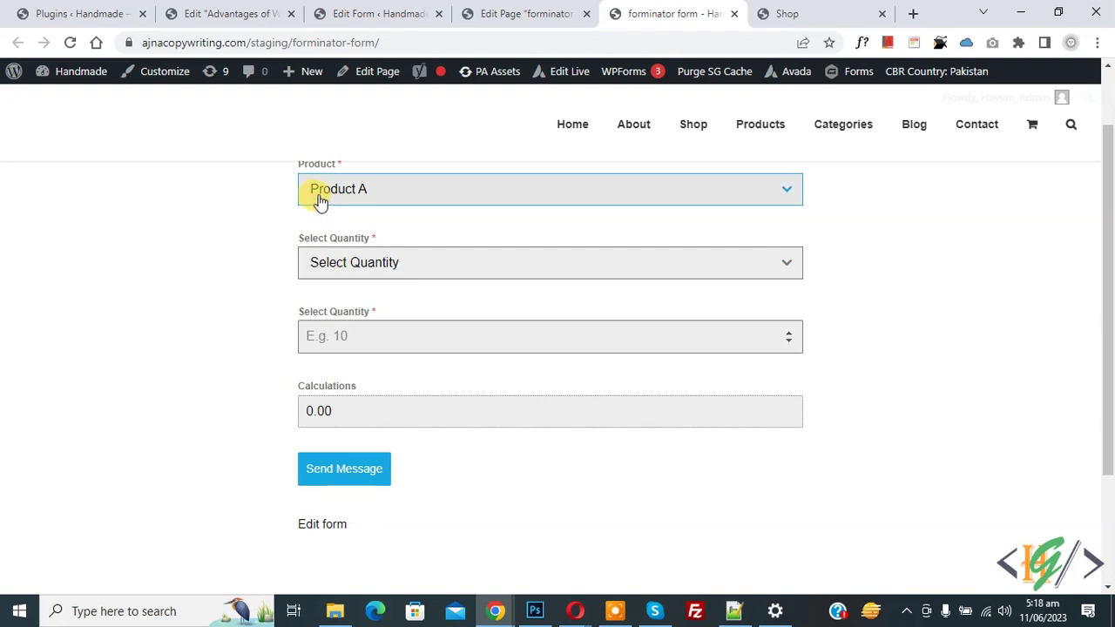
Step: Enter quantities 10 and then 100 in the number field to check the total
left_click(319, 294)
left_click(321, 343)
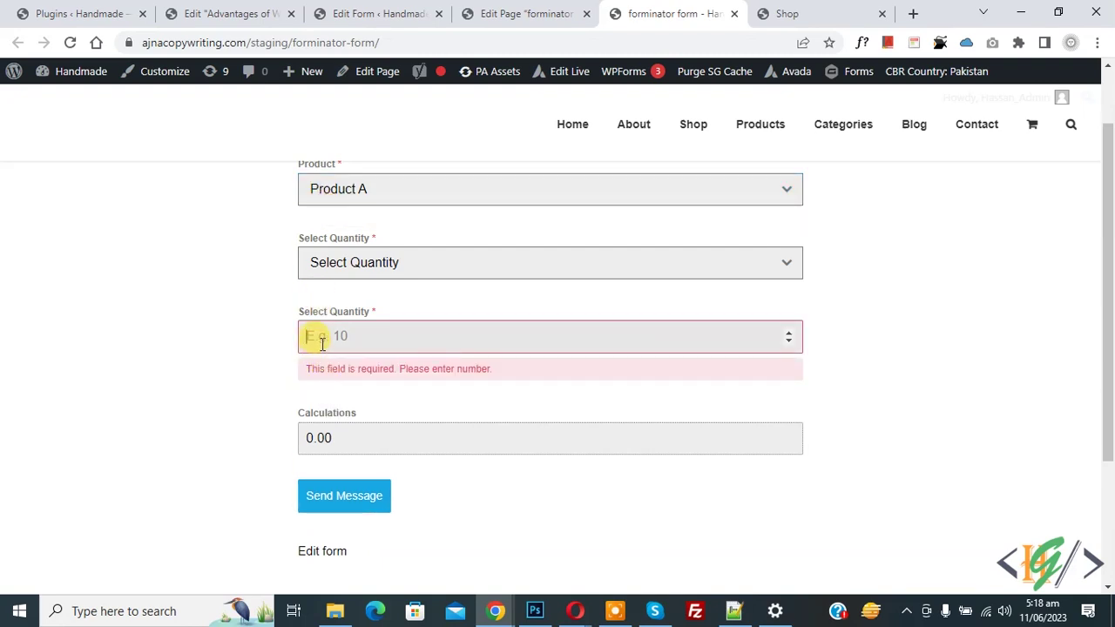
type("10")
left_click(249, 348)
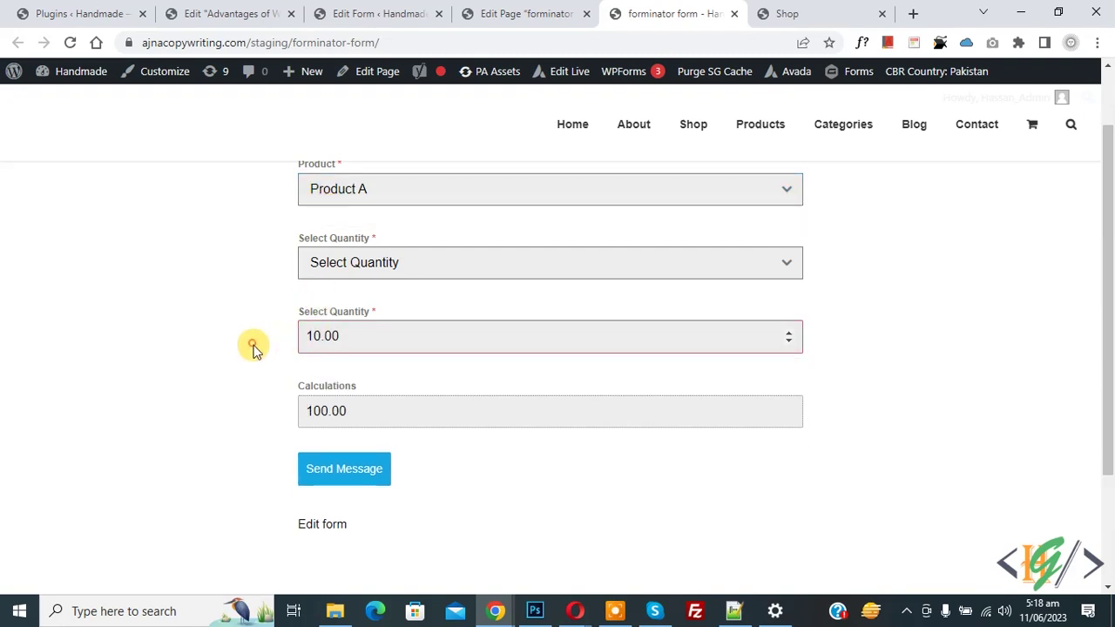
left_click(320, 342)
type("0")
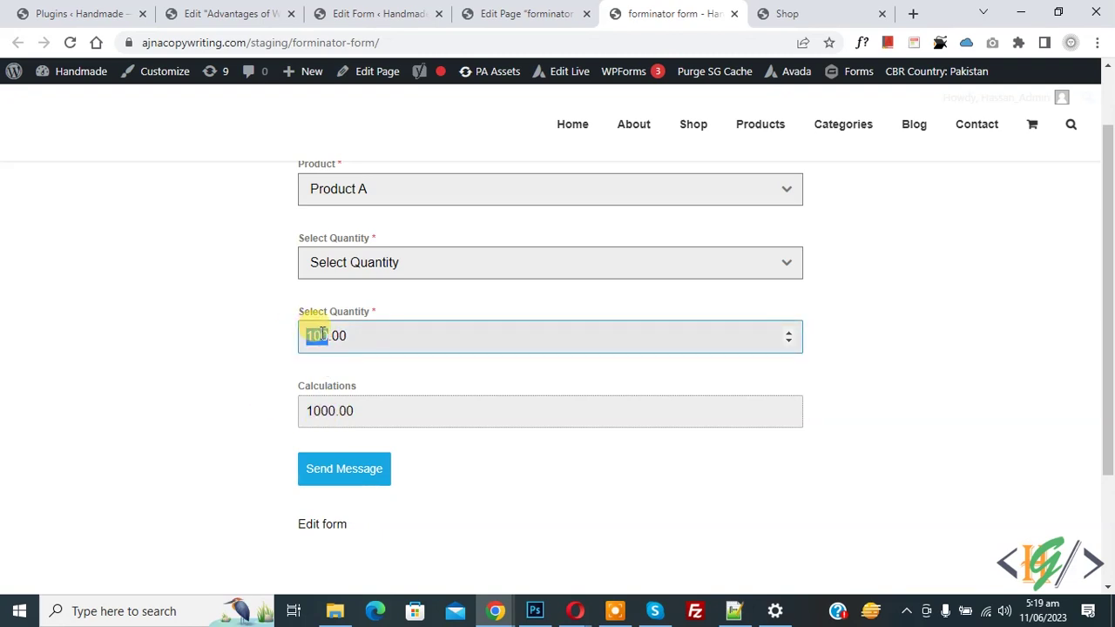
type("1")
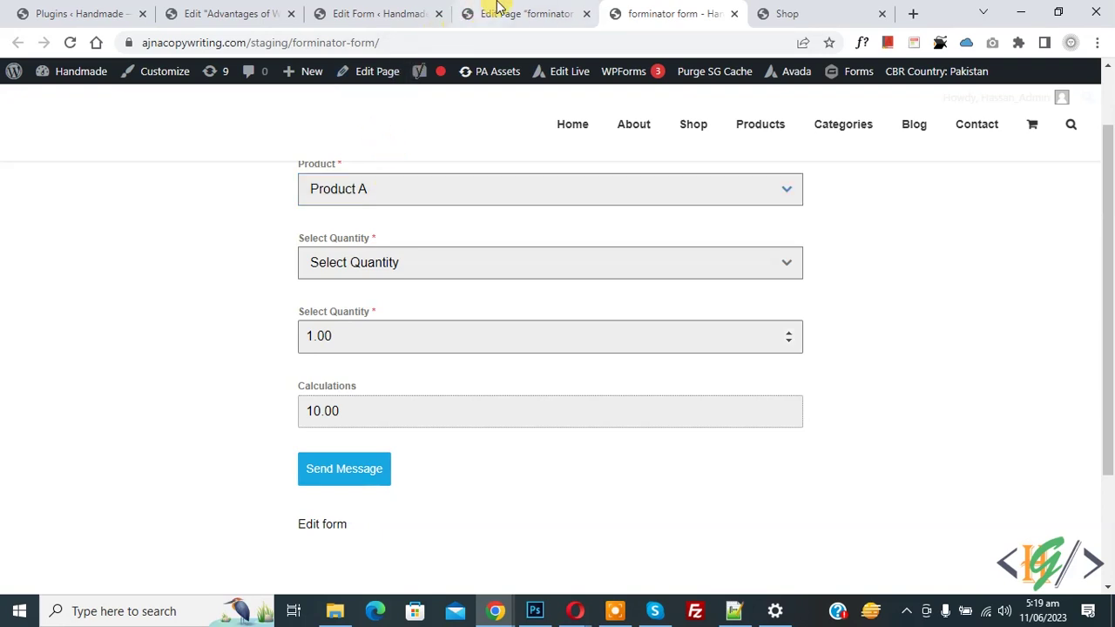
Step: Back in the editor, open the Calculations field to view its {select-1}*{number-1} formula
left_click(375, 13)
scroll(509, 253, "down", 3)
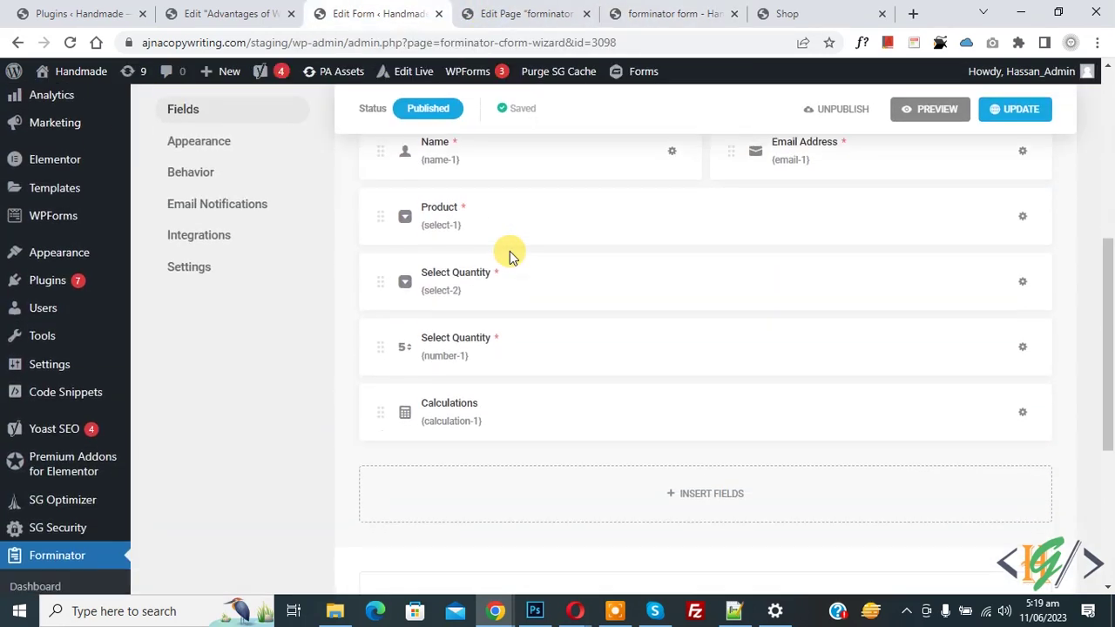
left_click(822, 383)
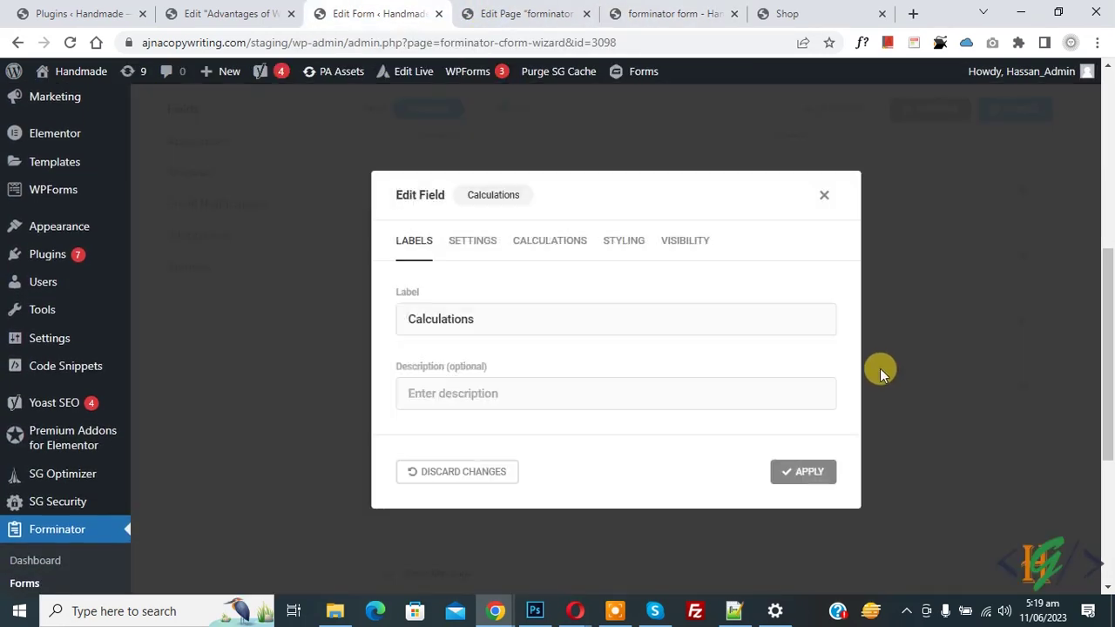
left_click(543, 252)
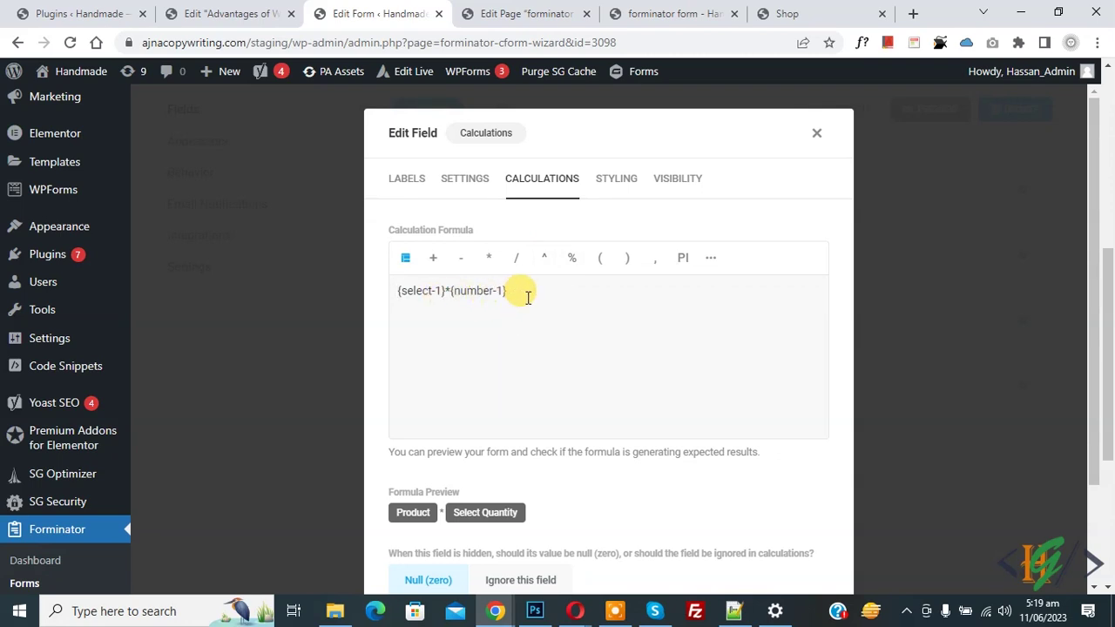